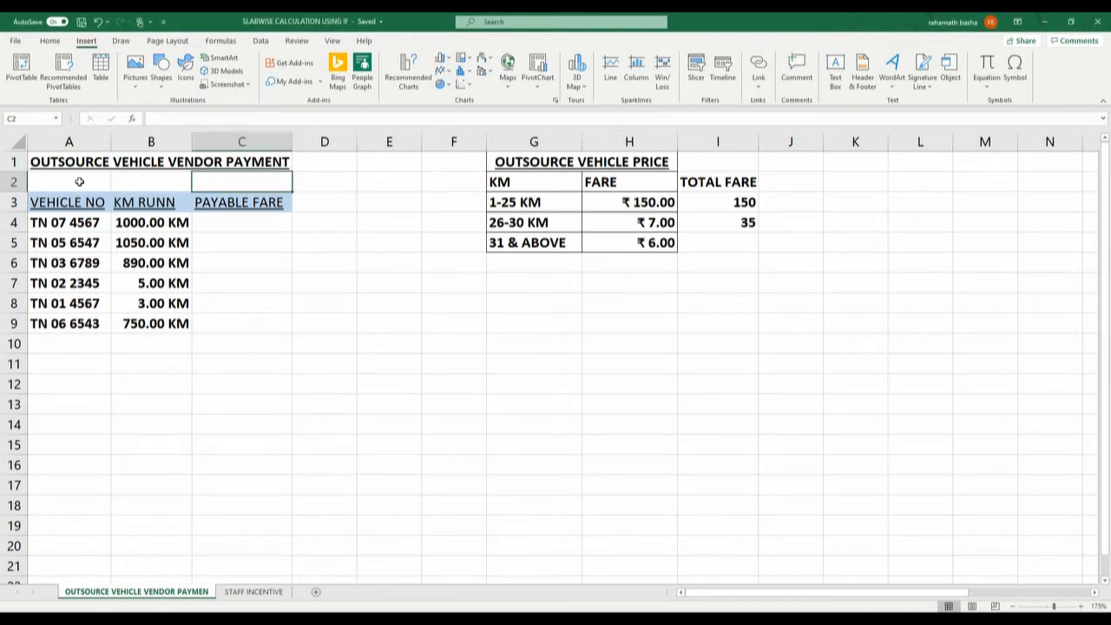
Examine the kilometre slabs and their fares in the outsource vehicle price table.
left_click(252, 255)
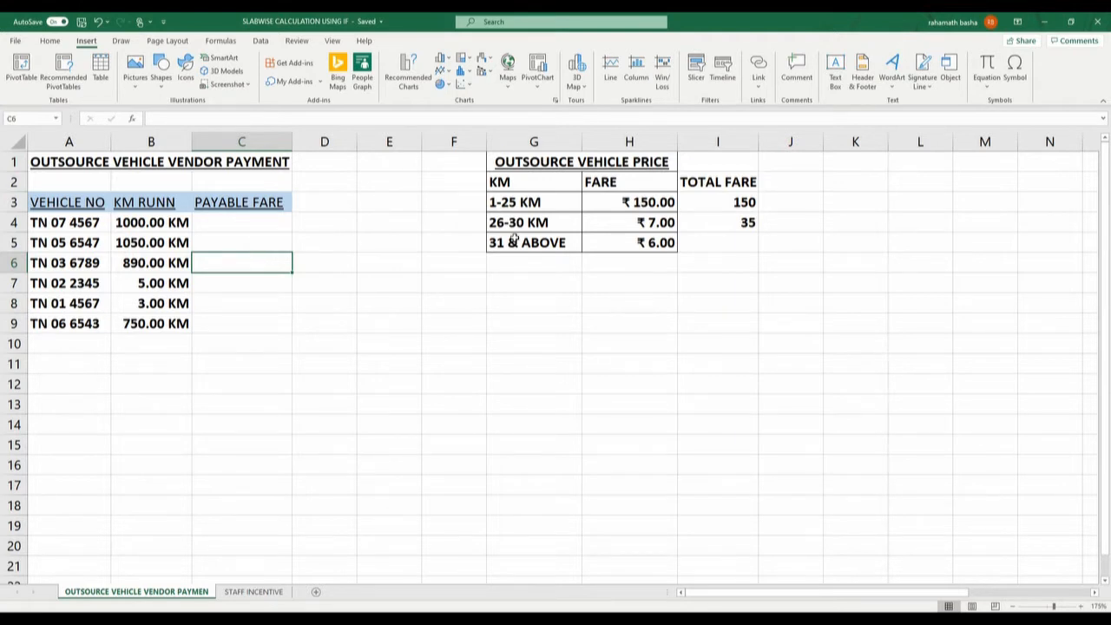
left_click(526, 208)
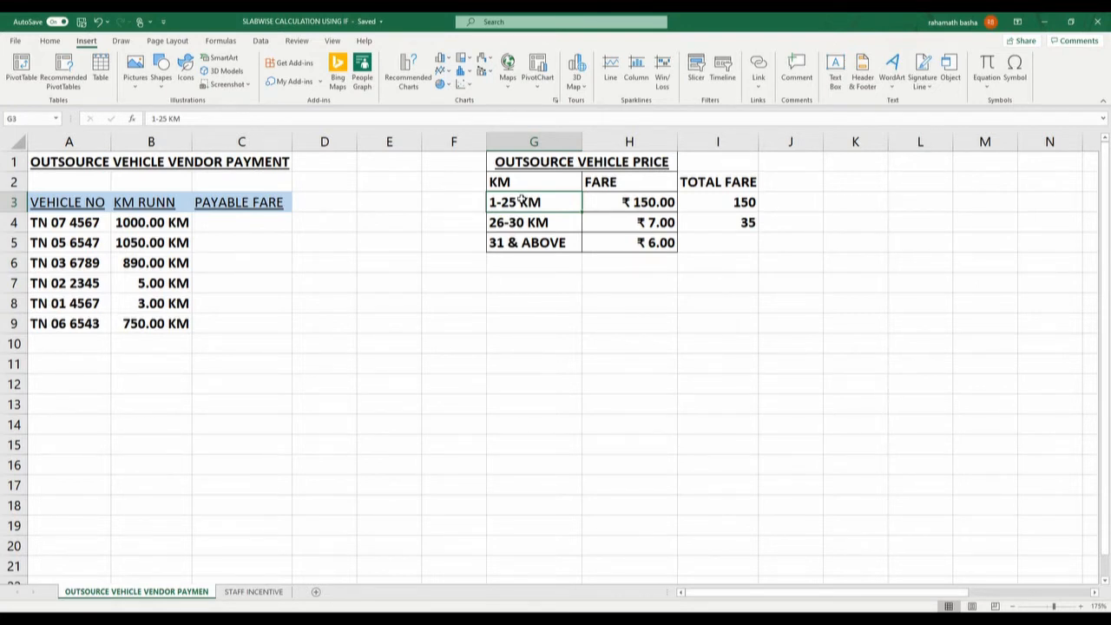
left_click(619, 204)
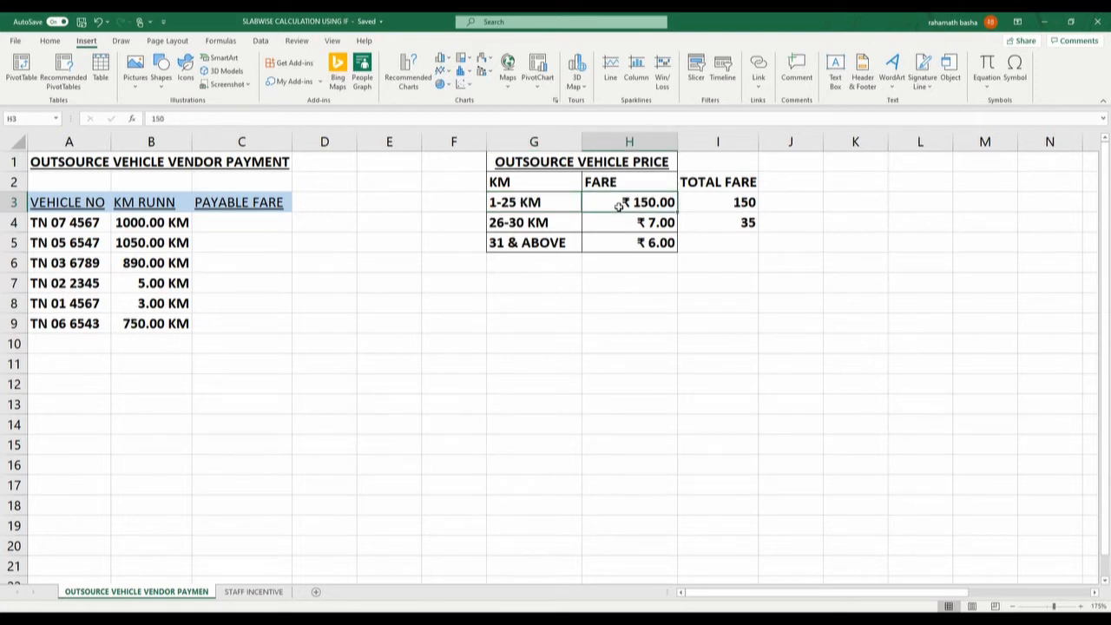
key("Down")
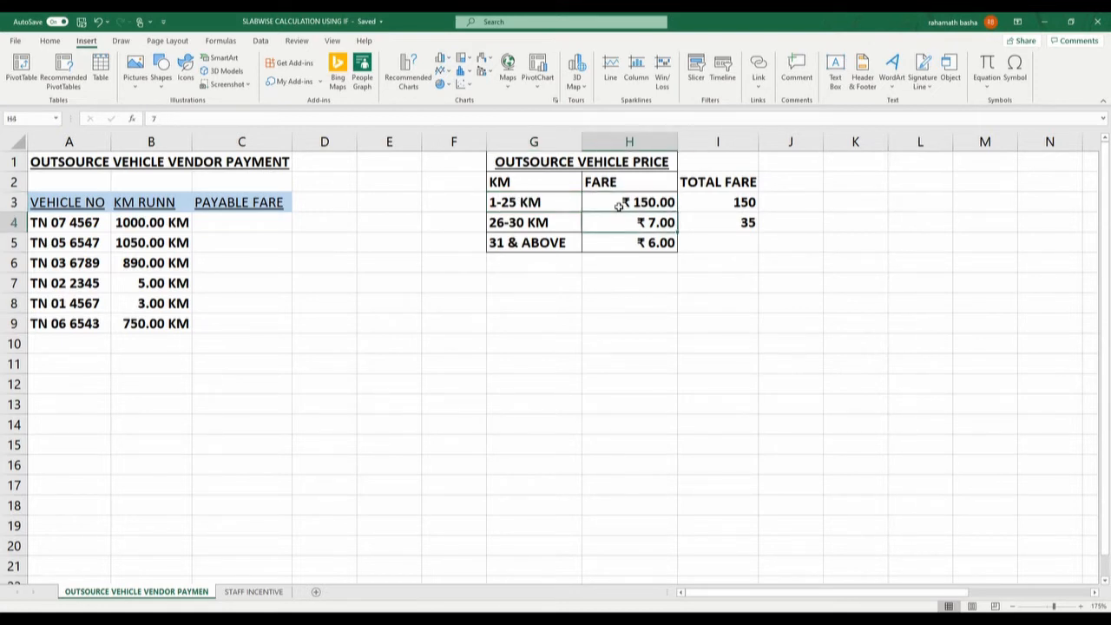
key("Left")
key("Right")
key("Up")
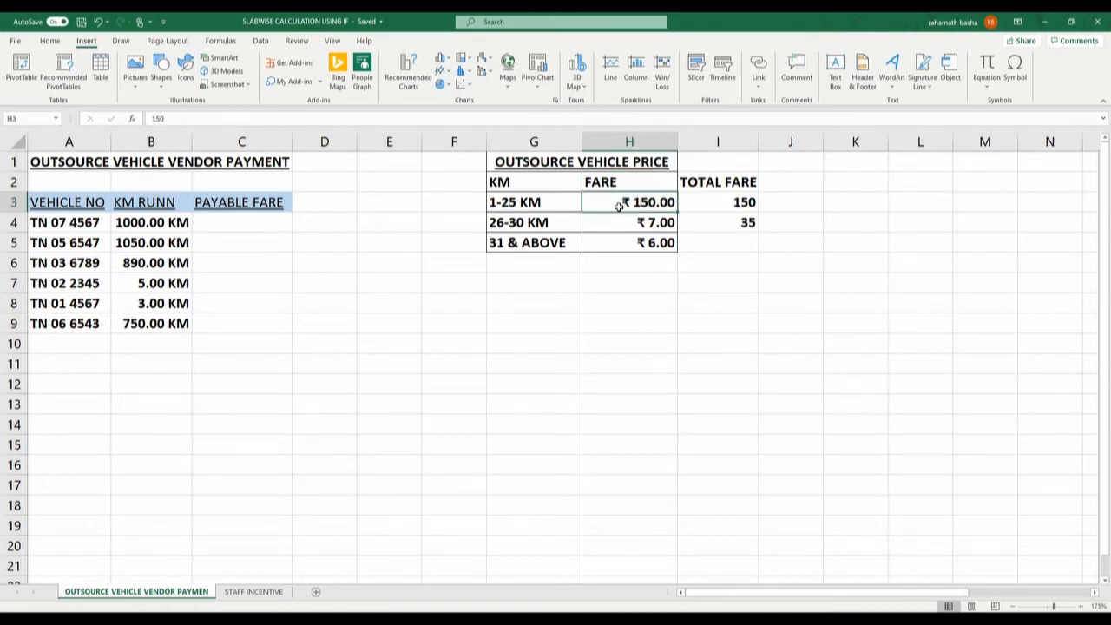
key("Down")
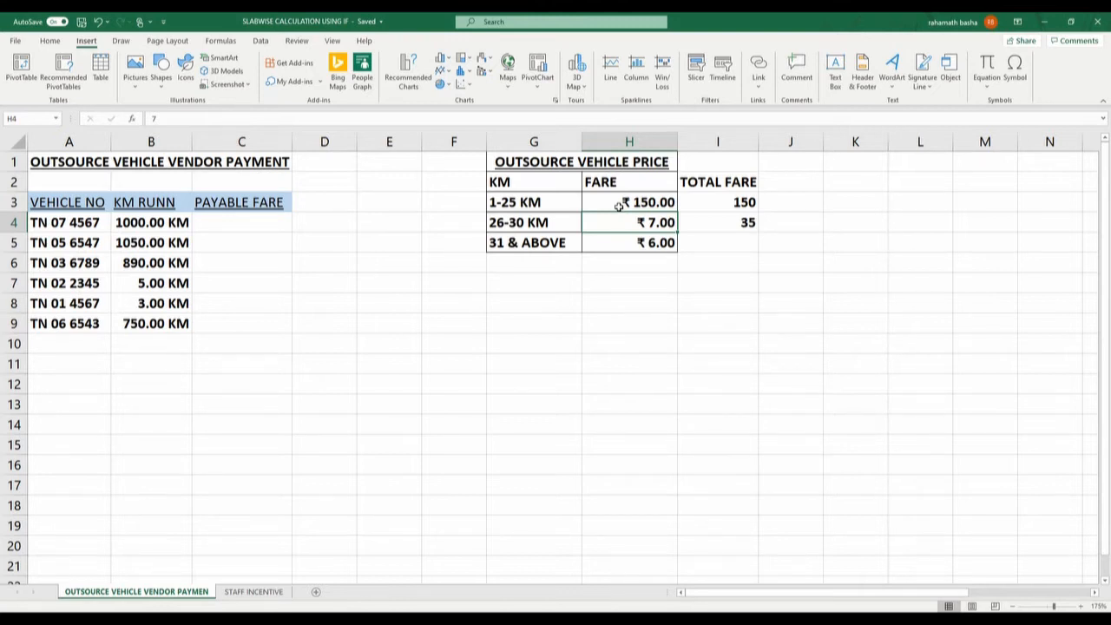
left_click(618, 205)
key("shift+Down")
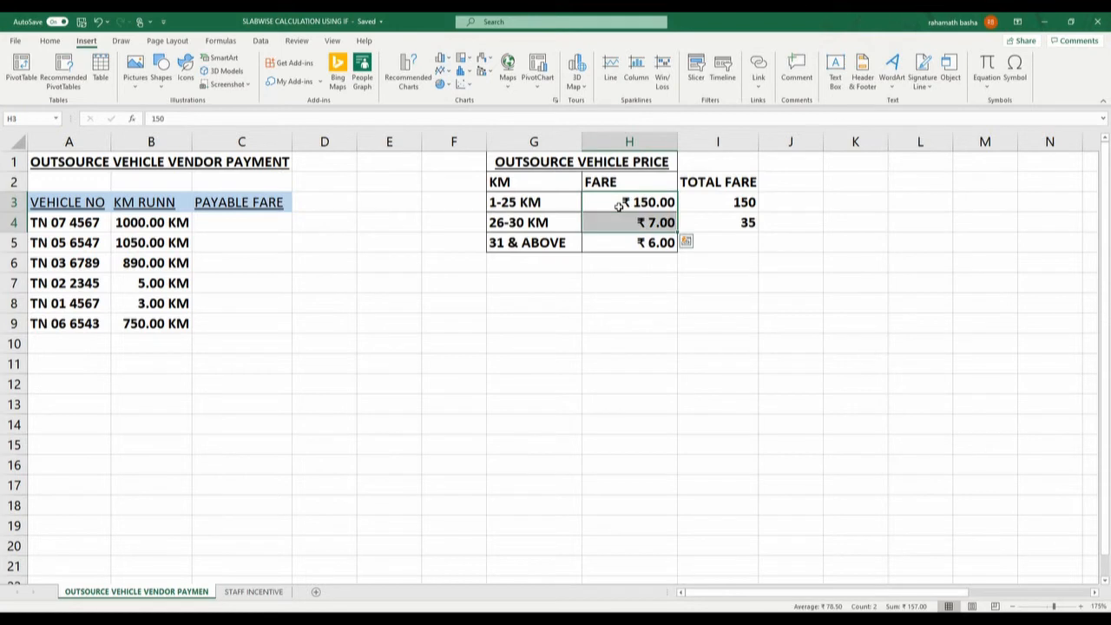
key("Down")
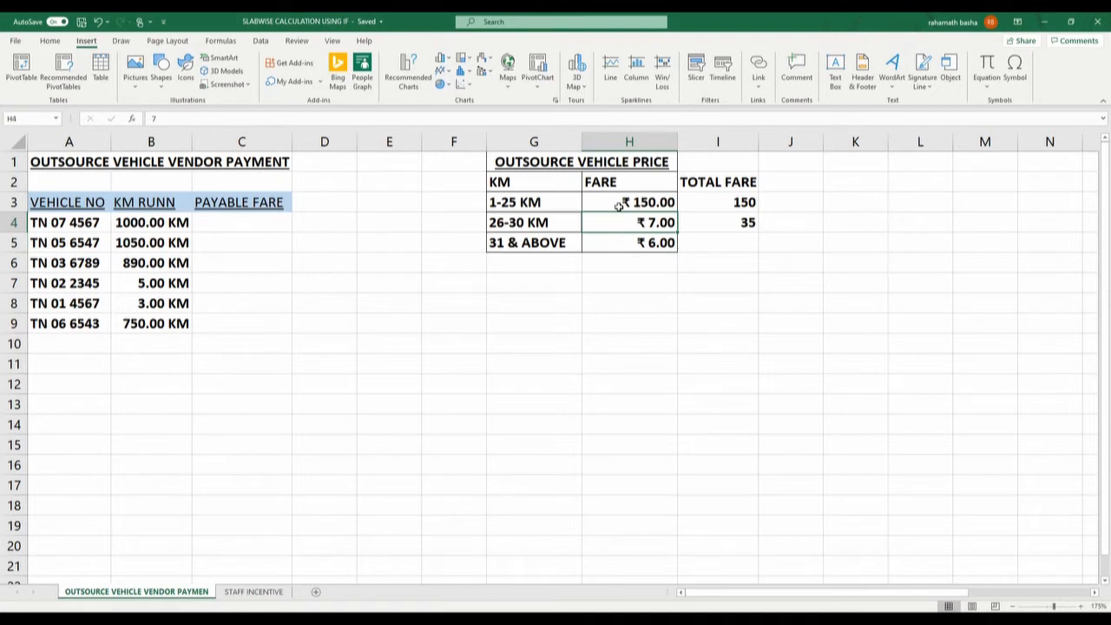
Append "PER KM" to the 26-30 KM slab label in G4 and autofit column G to the text.
left_click(558, 224)
key("F2")
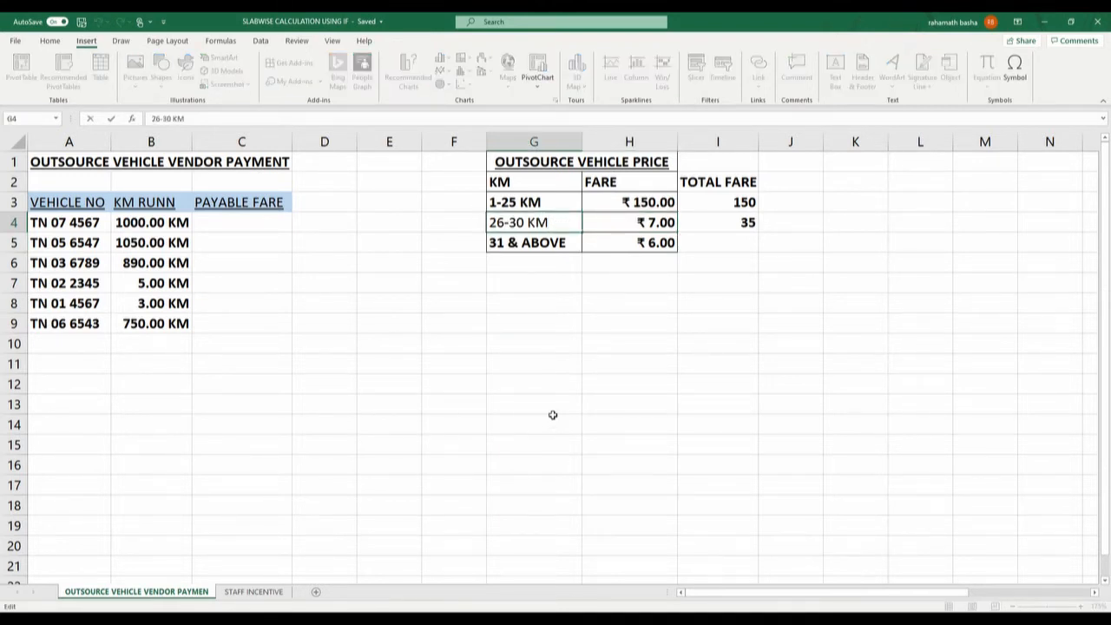
type("PER KM")
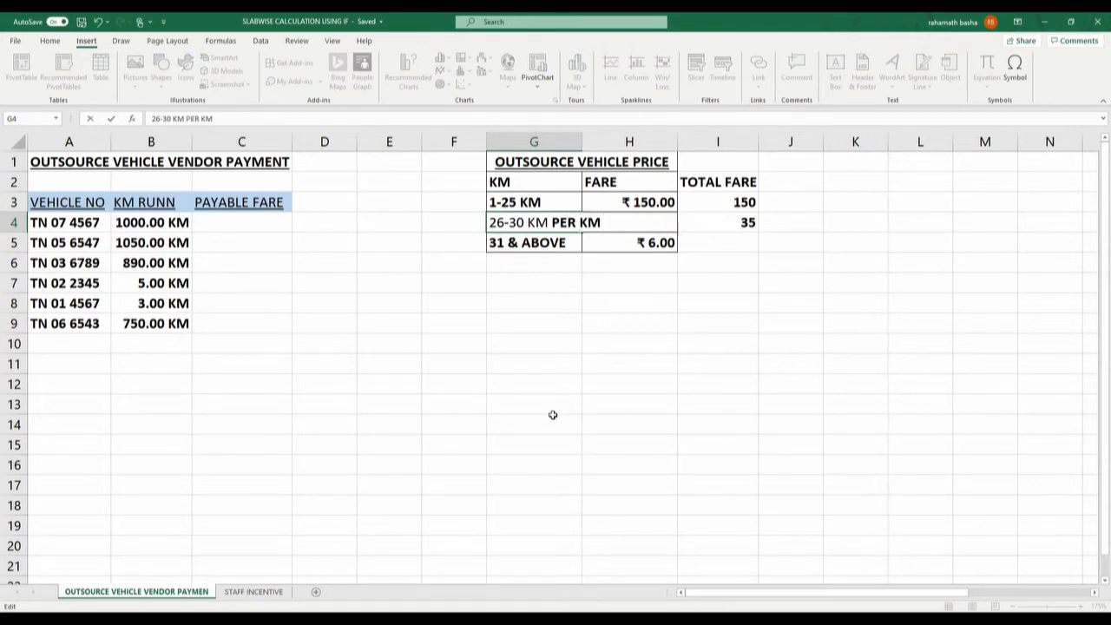
key("Return")
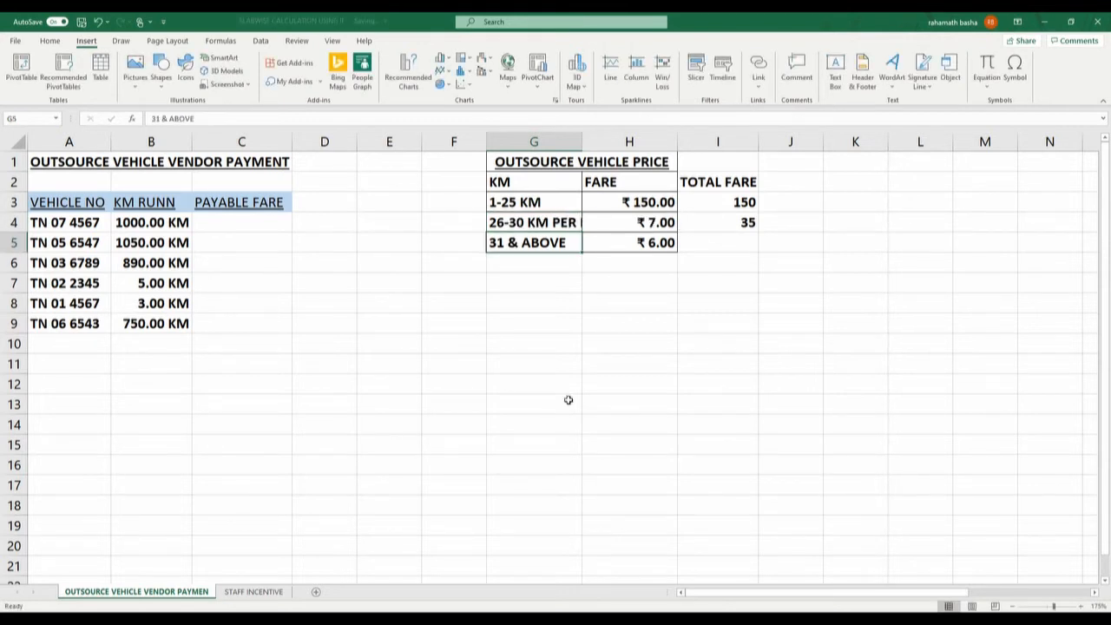
double_click(581, 142)
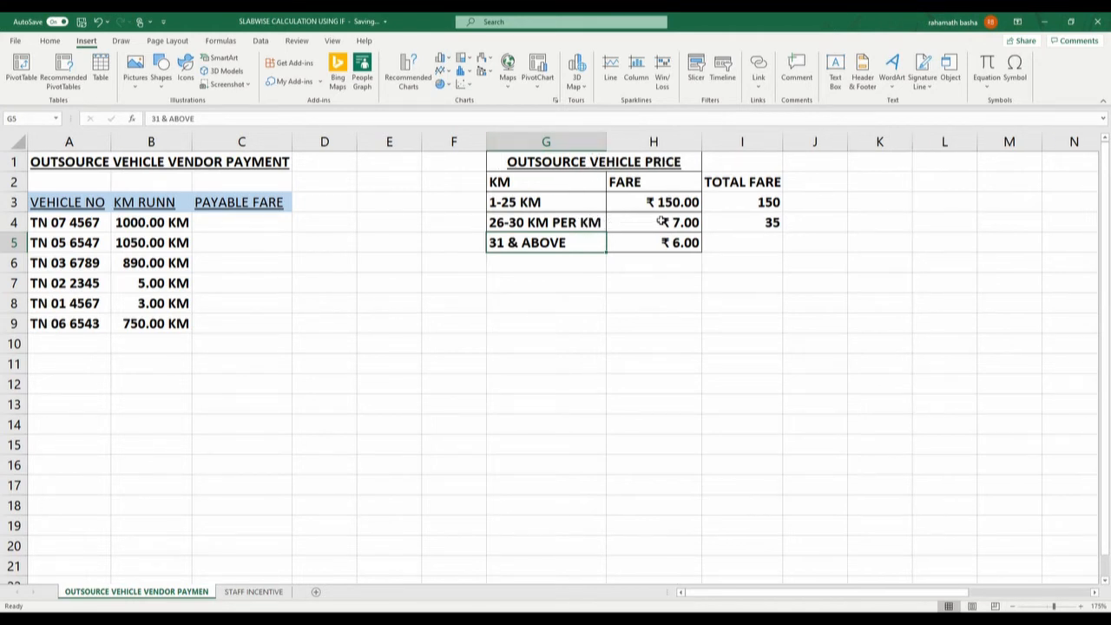
Append "PER KM" to the 31 & ABOVE slab label in G5 and autofit column G again.
double_click(590, 245)
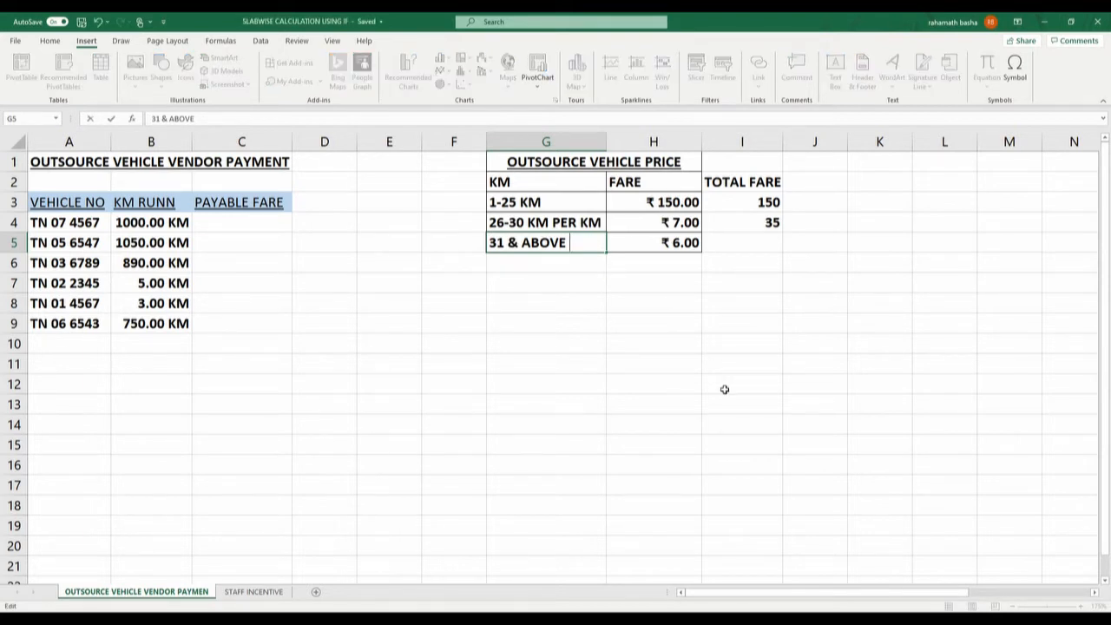
type("PER KM")
key("Return")
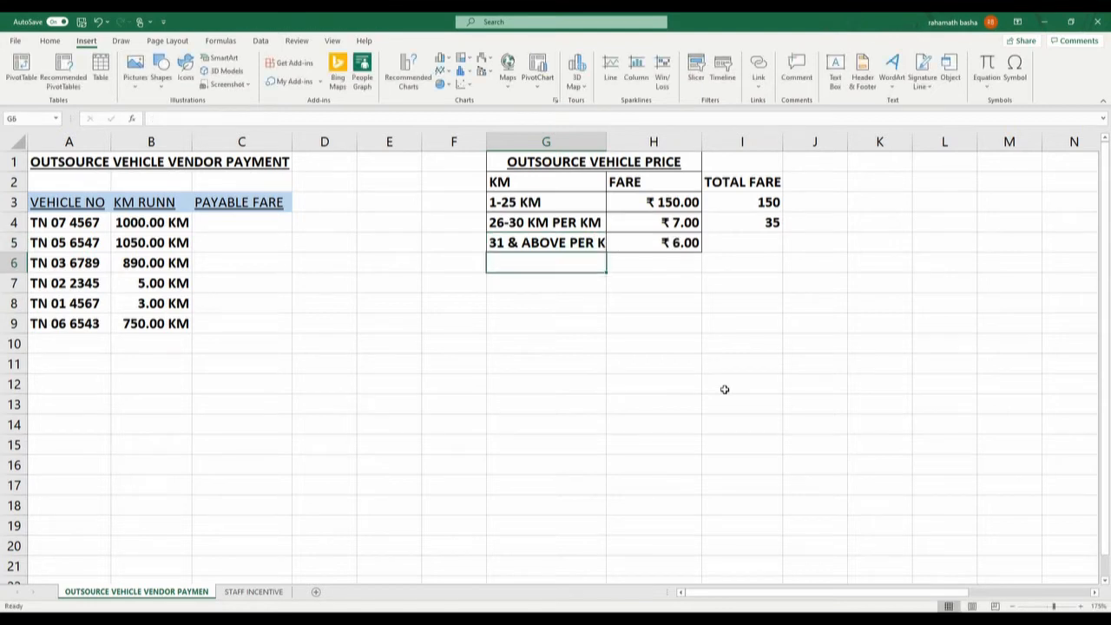
double_click(607, 144)
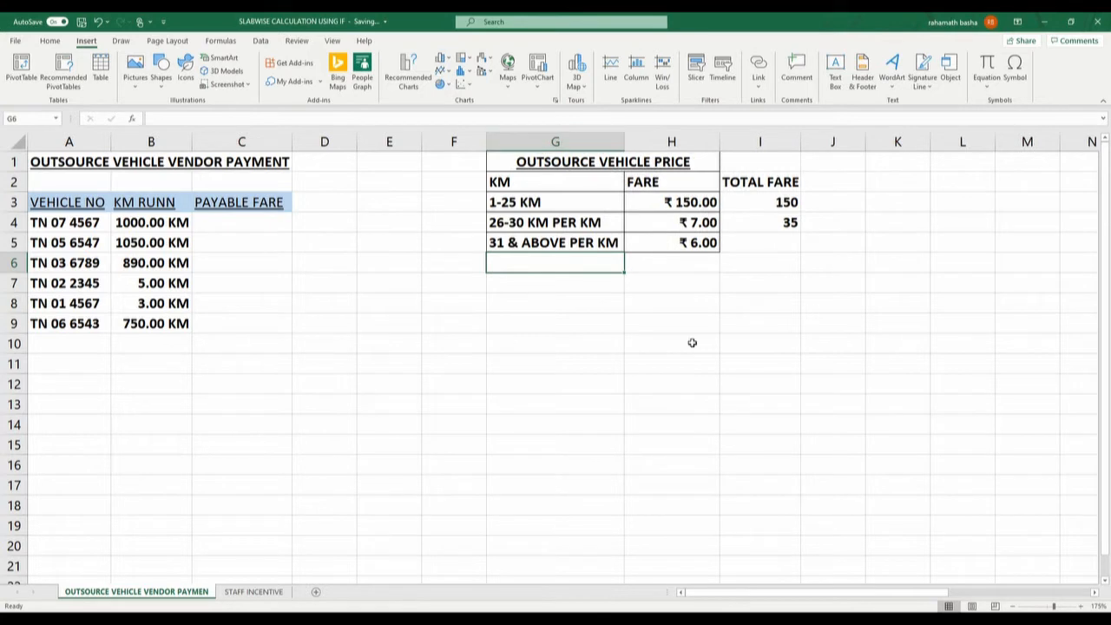
left_click(592, 306)
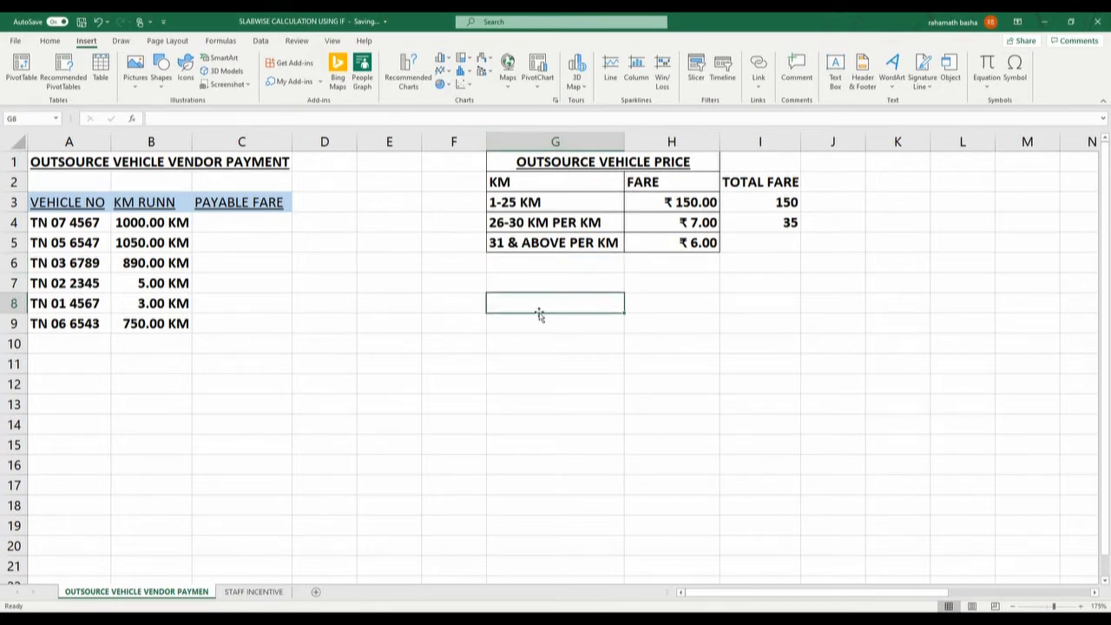
Review the vendor payment table's vehicle number, kilometres run and payable fare columns.
left_click(73, 208)
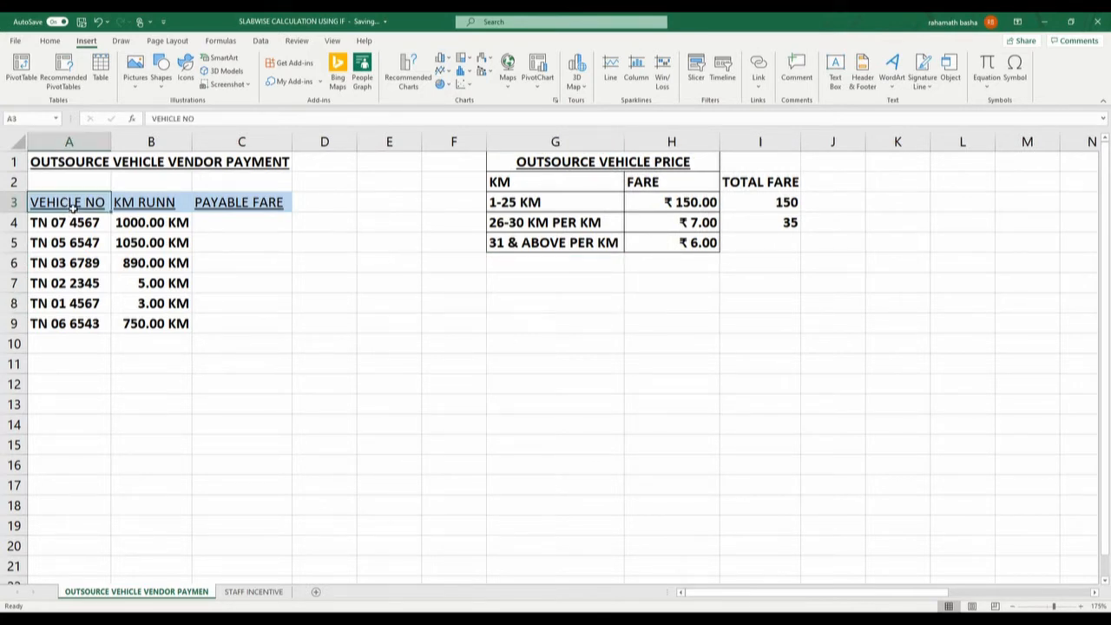
key("Right")
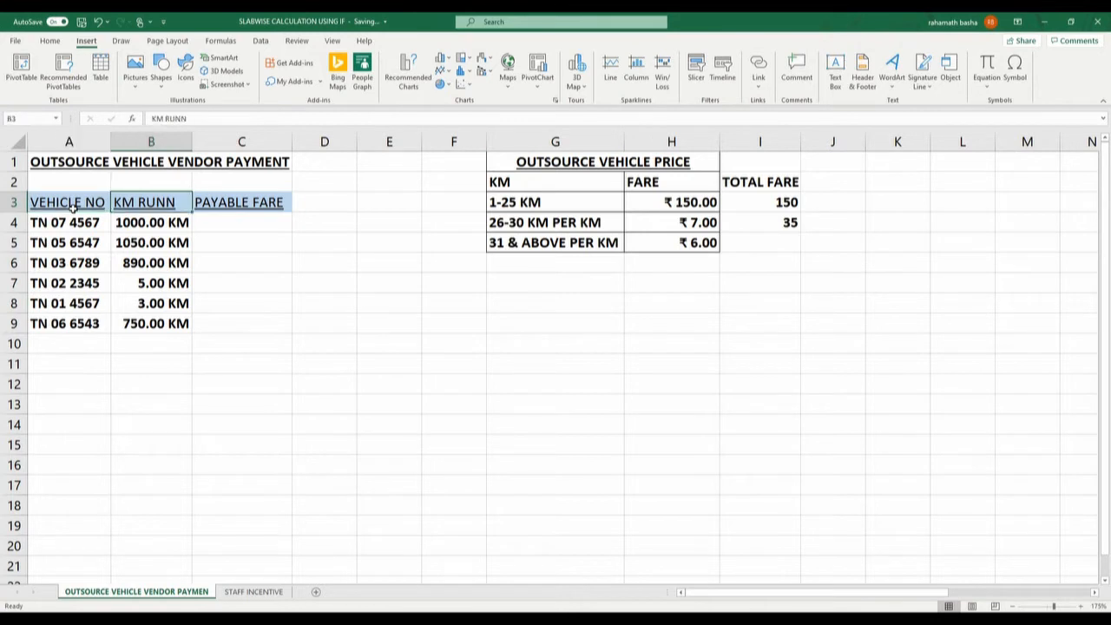
key("Down")
key("Down")
key("Down")
key("Down")
key("Down")
key("Down")
key("Up")
key("Up")
key("Up")
key("Up")
key("Up")
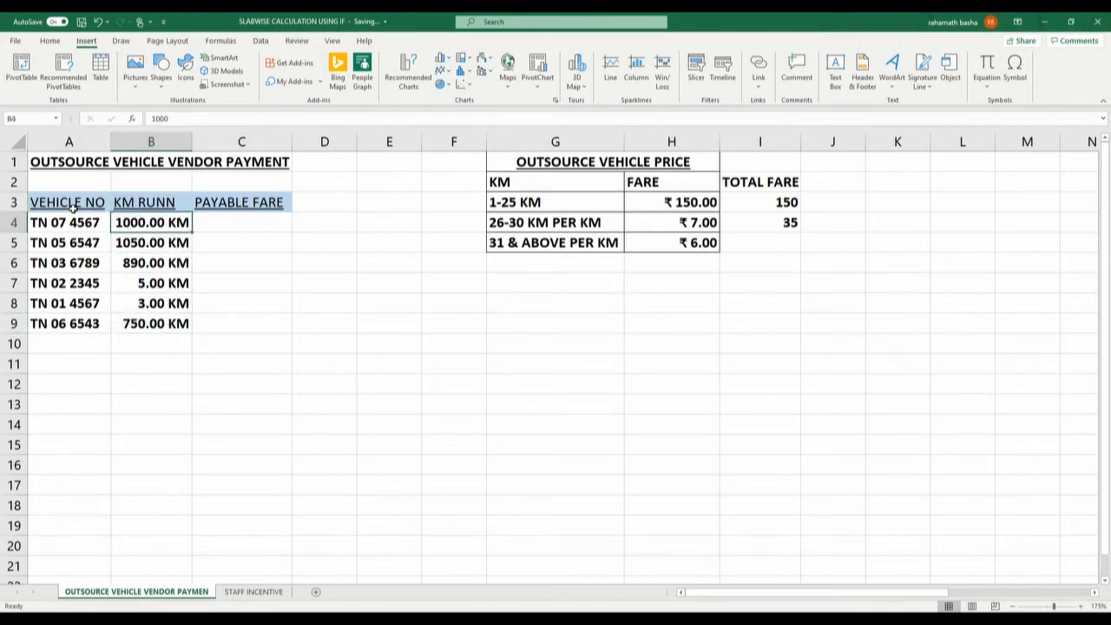
key("Right")
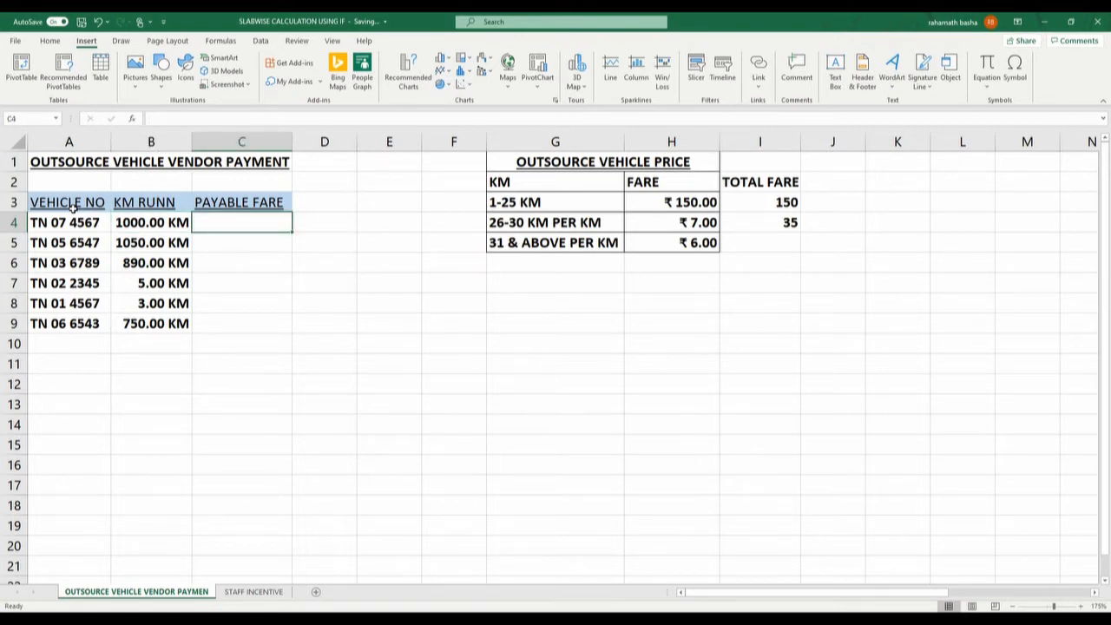
key("Left")
key("Right")
Examine how the total fares in column I relate to the first two kilometre slabs and their fares.
left_click(694, 203)
left_click(747, 199)
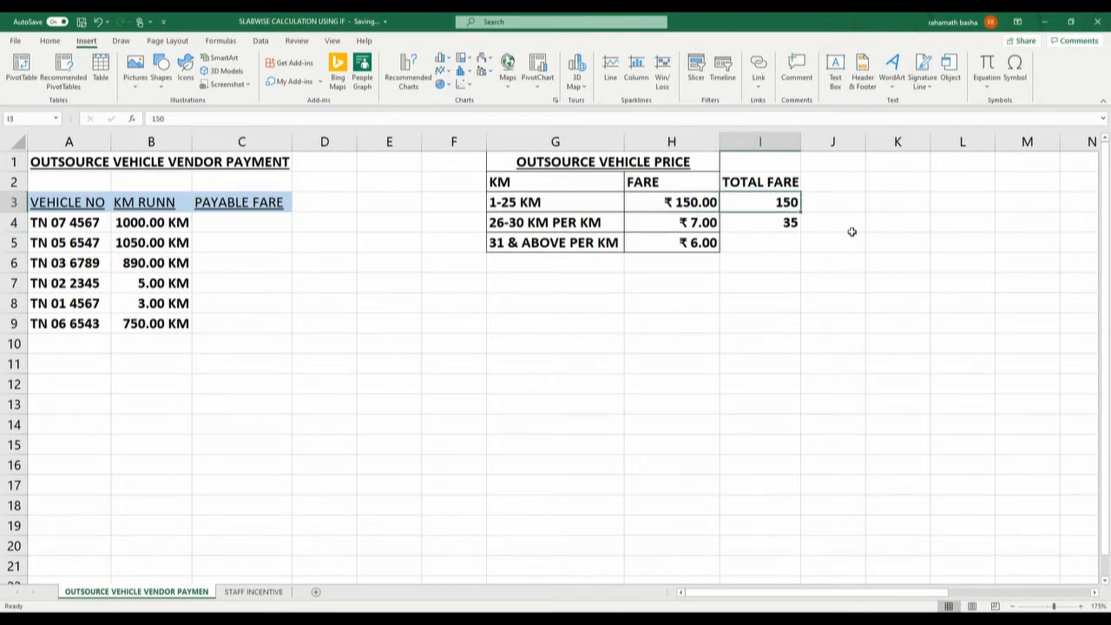
key("Up")
key("Down")
key("Left")
key("Left")
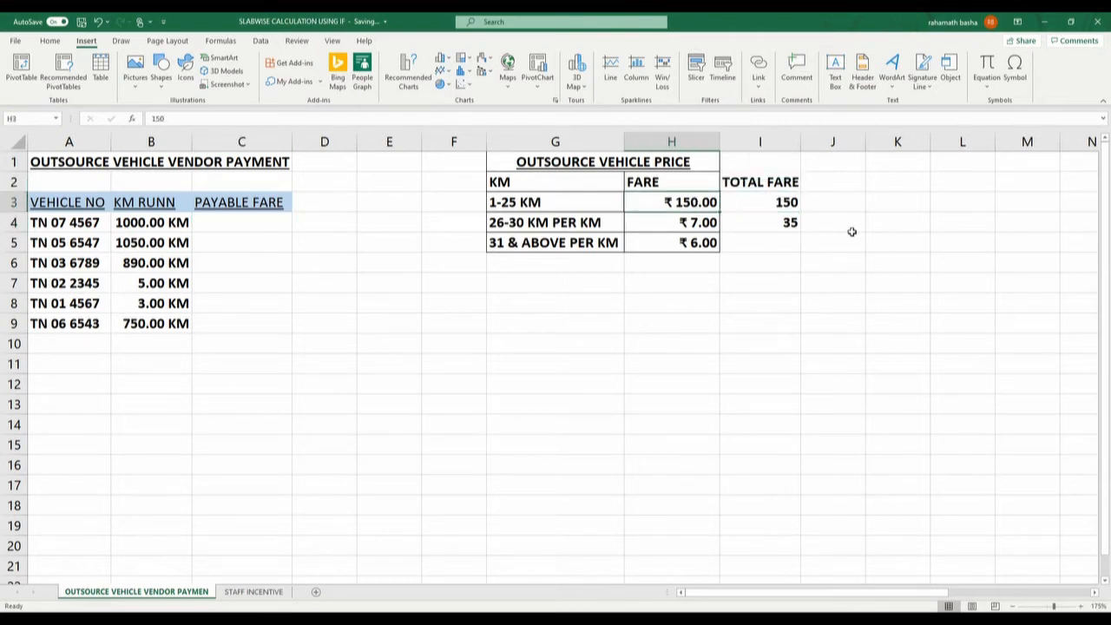
key("Right")
key("Right")
key("Down")
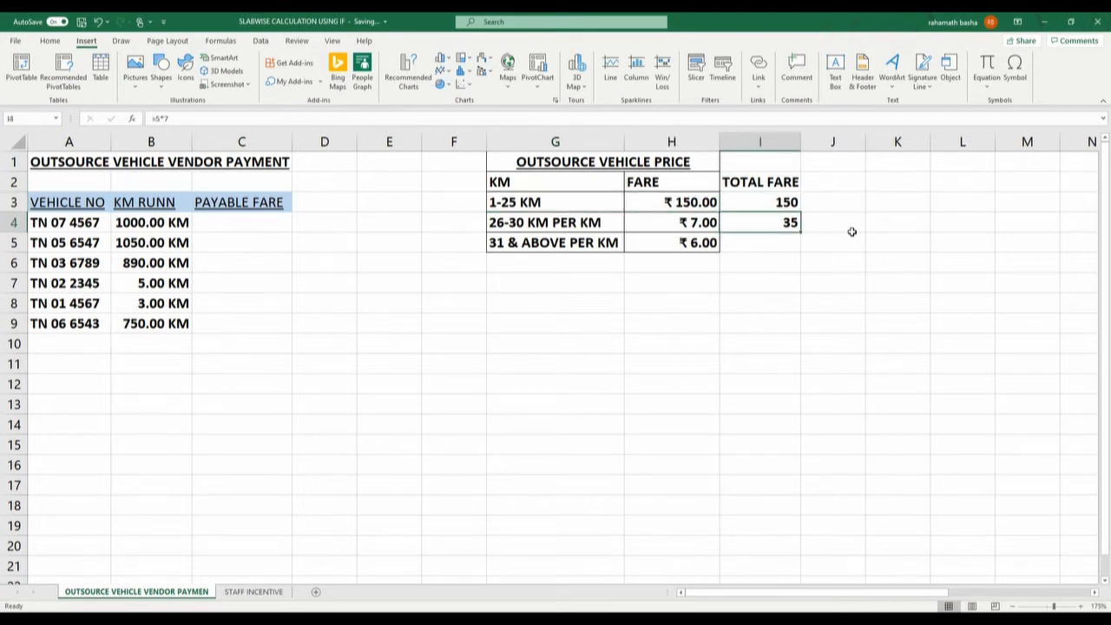
key("Left")
key("Left")
key("Left")
key("Right")
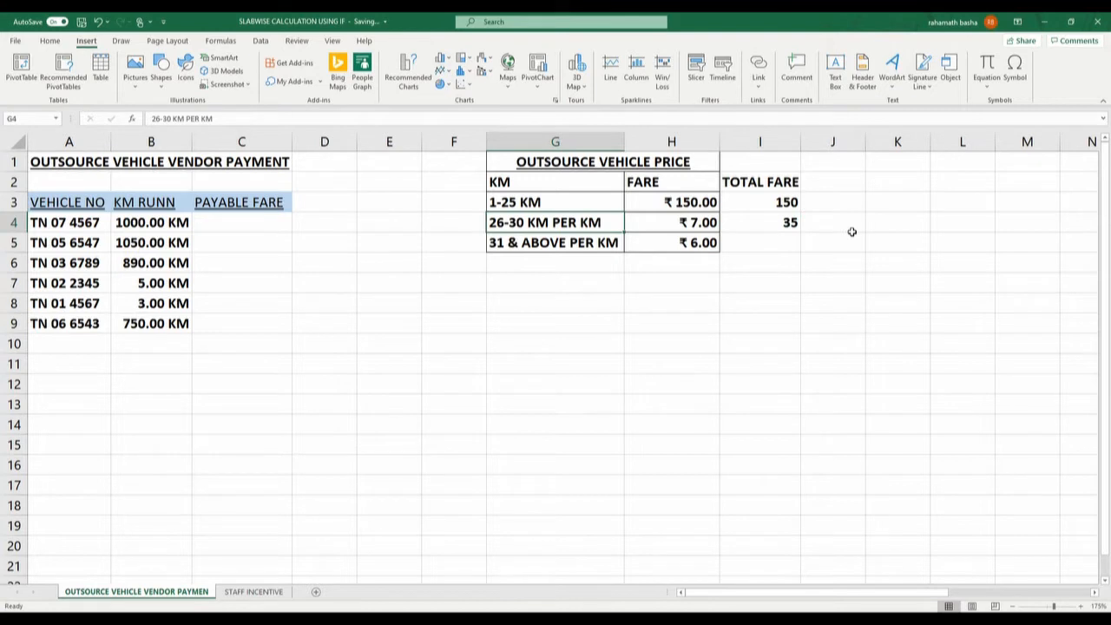
key("Up")
key("Down")
key("Right")
key("Right")
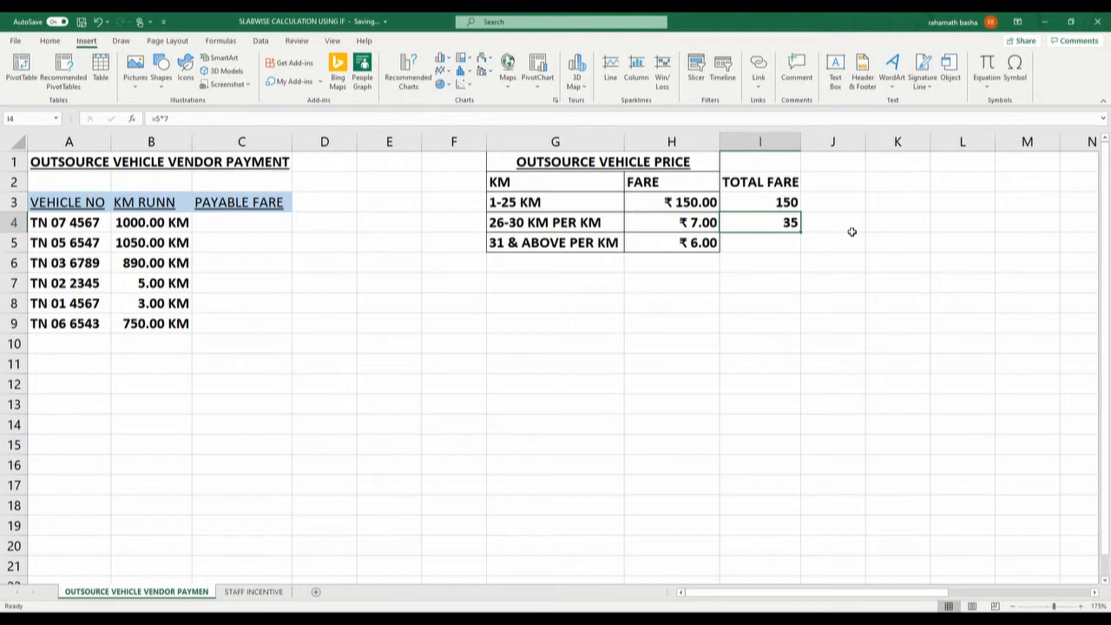
key("Down")
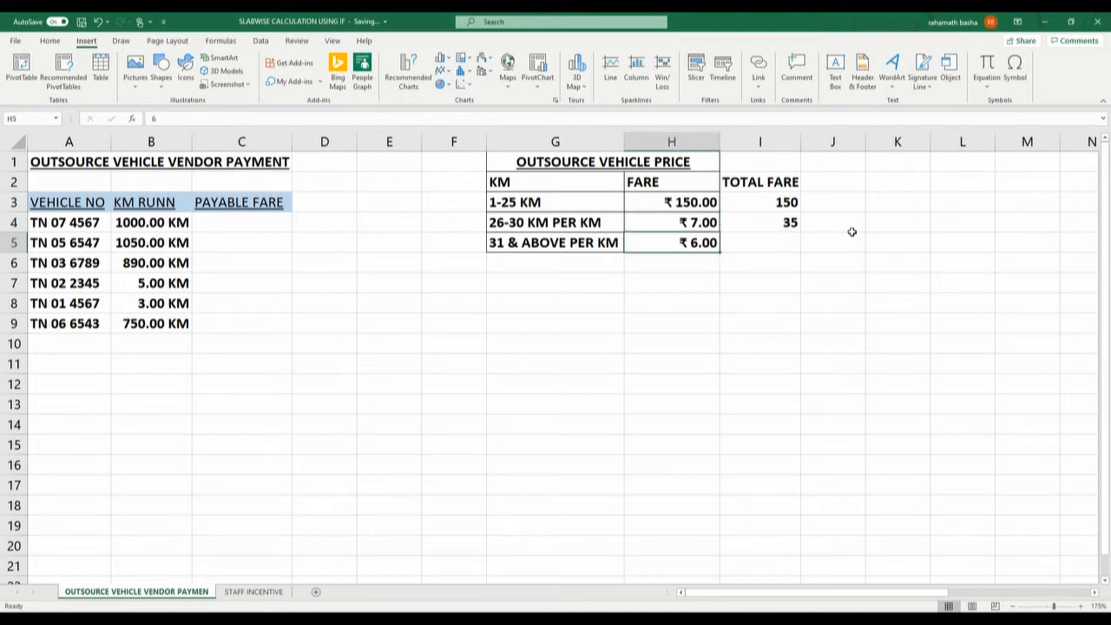
Begin an IF formula in C4 that returns 150 when the kilometres in B4 are 25 or less.
key("Left")
key("Left")
key("Left")
key("Left")
key("Left")
key("Left")
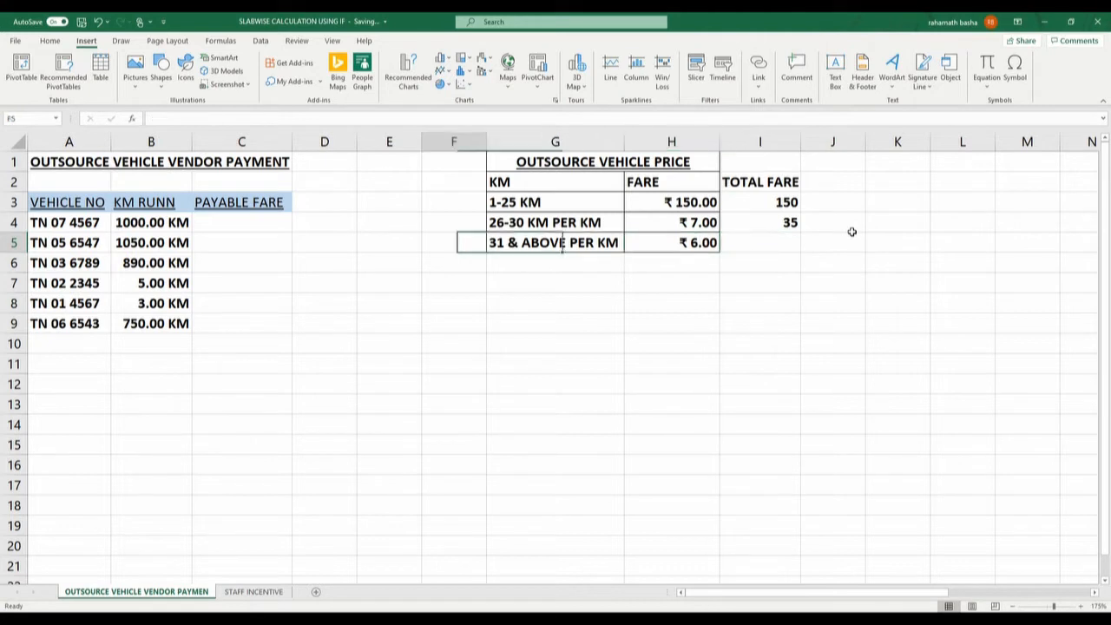
key("Up")
key("Up")
key("Down")
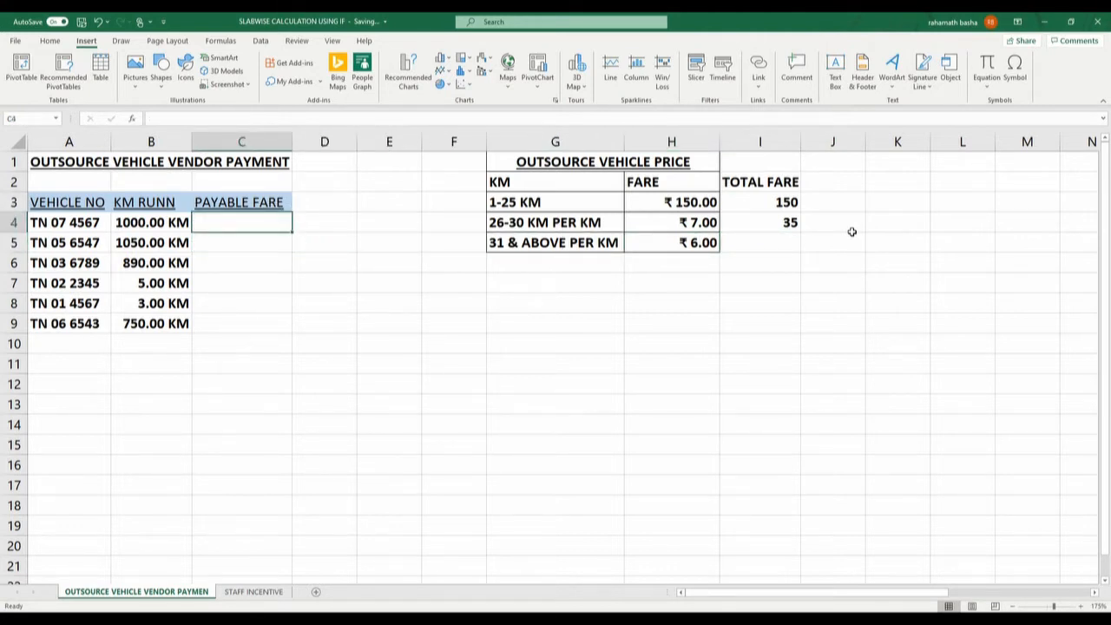
type("=if")
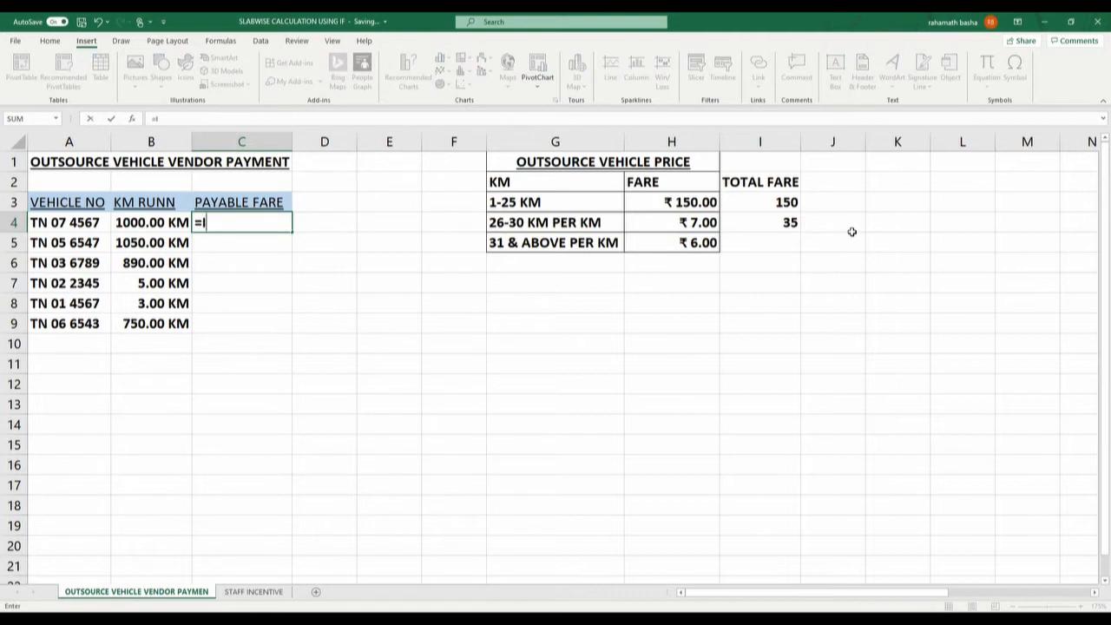
key("Tab")
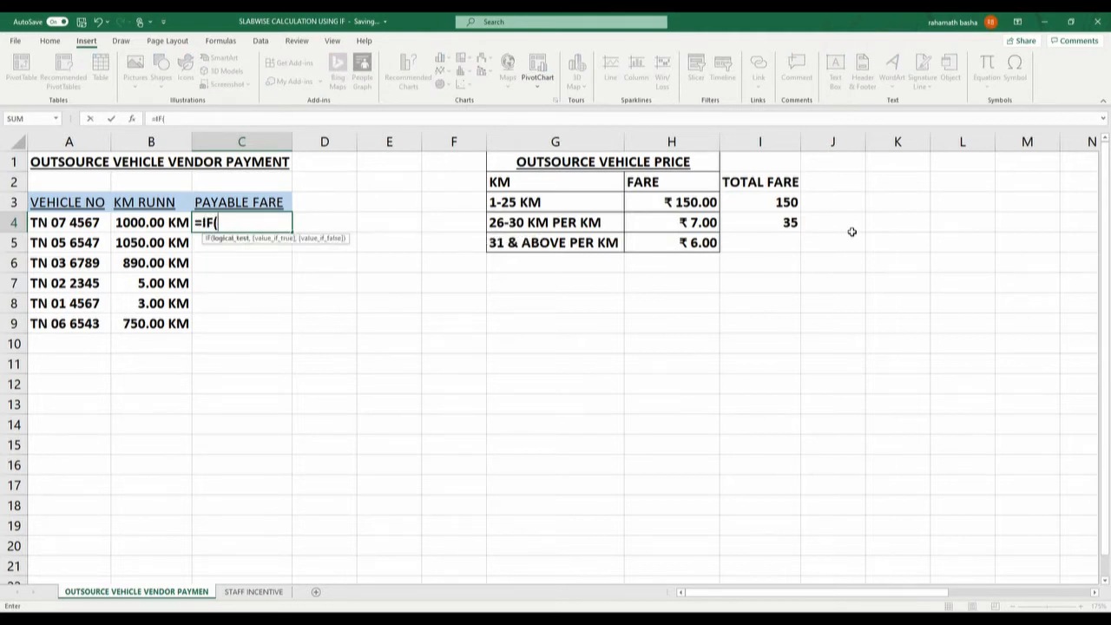
key("Left")
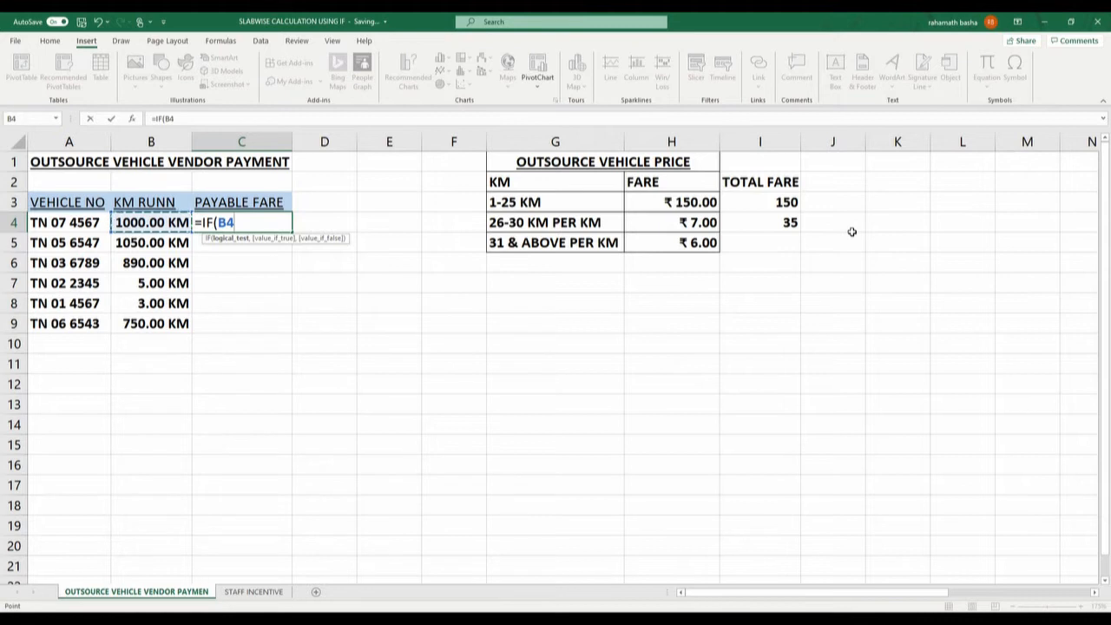
type("<=25,150")
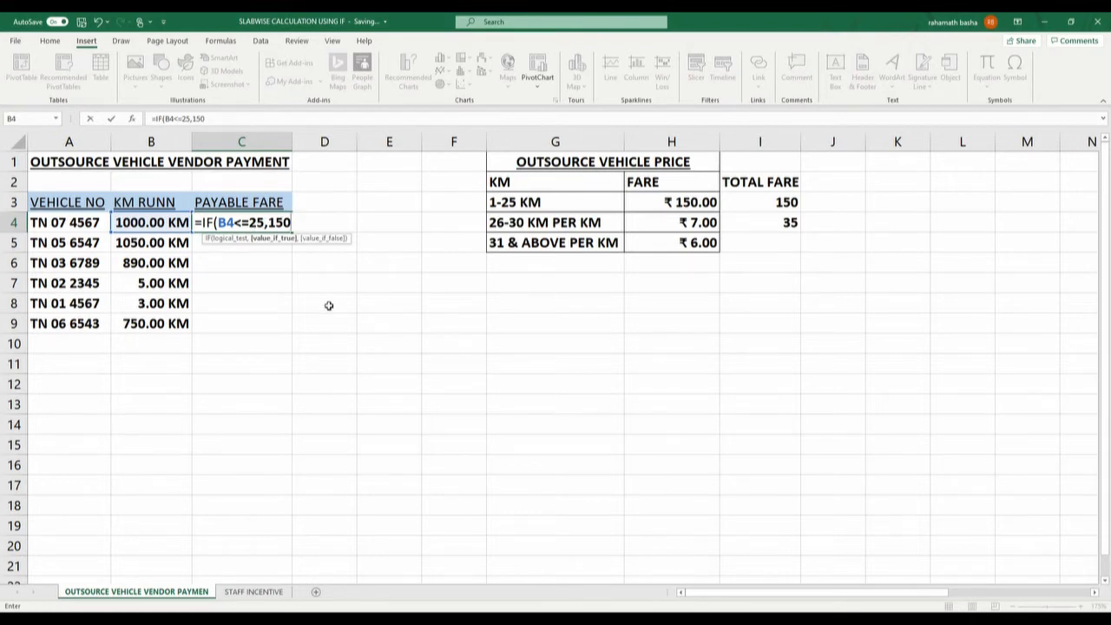
Continue the C4 formula with a nested IF testing whether the kilometres in B4 are 30 or less.
type(",IF(")
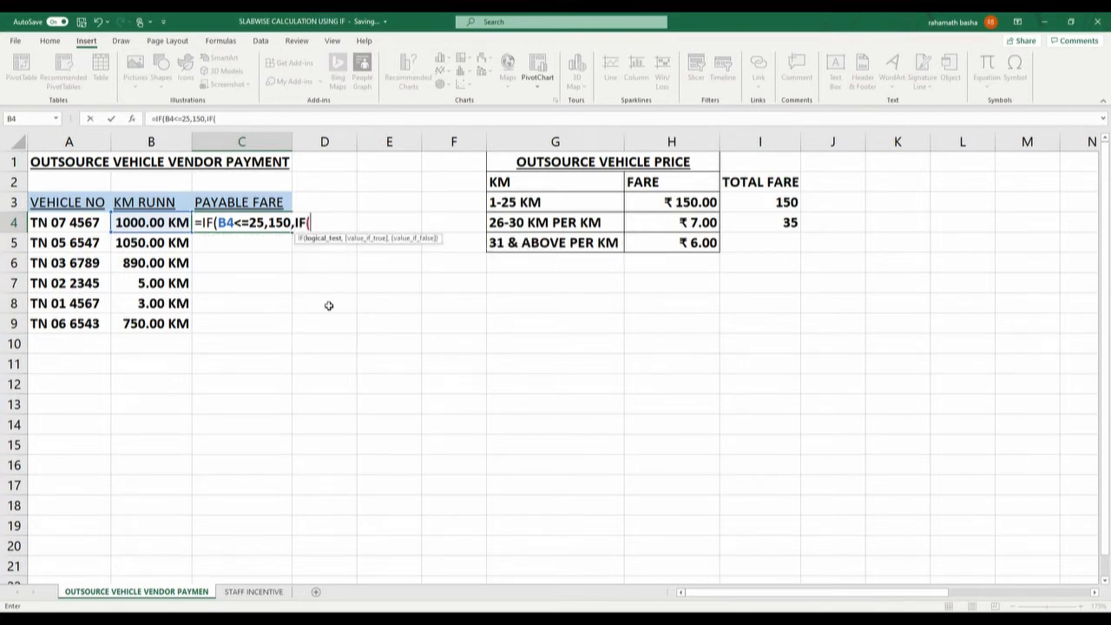
left_click(173, 223)
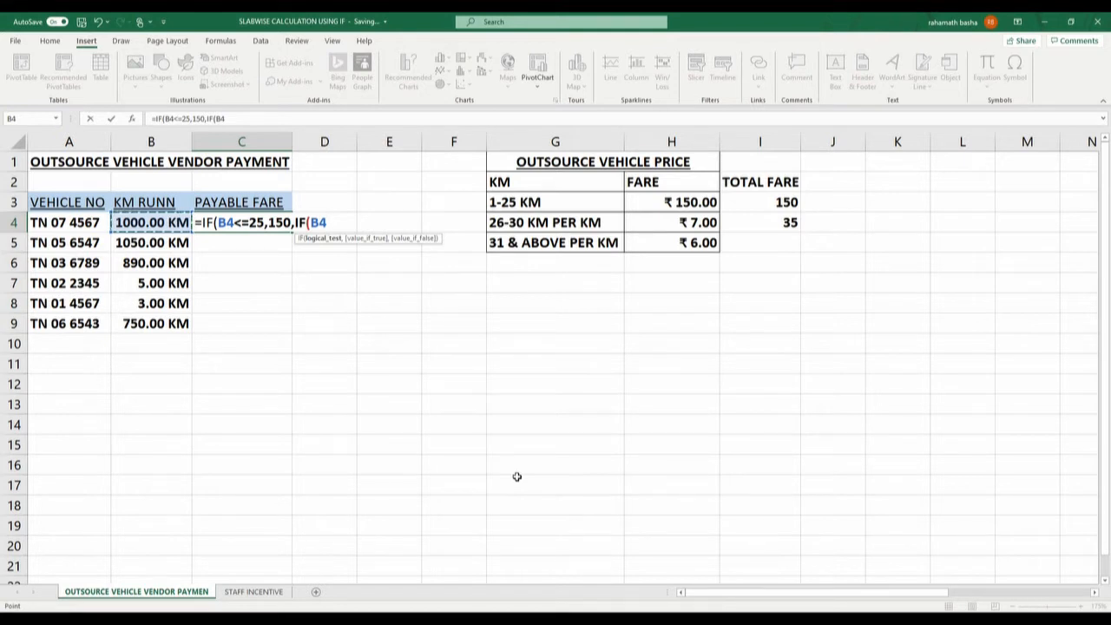
type("<=30")
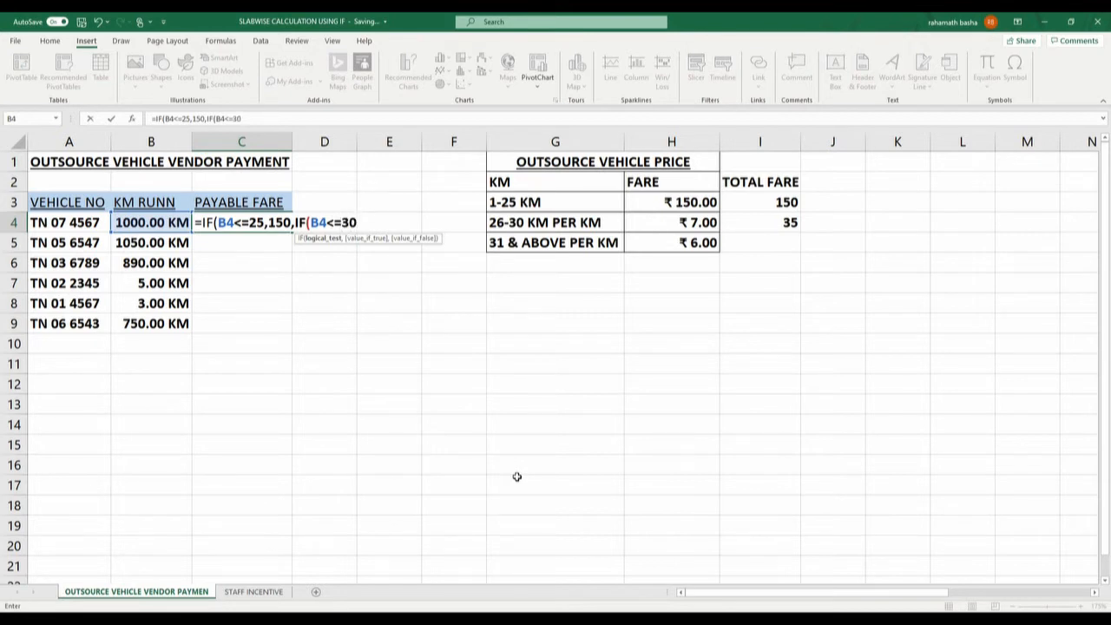
type(",")
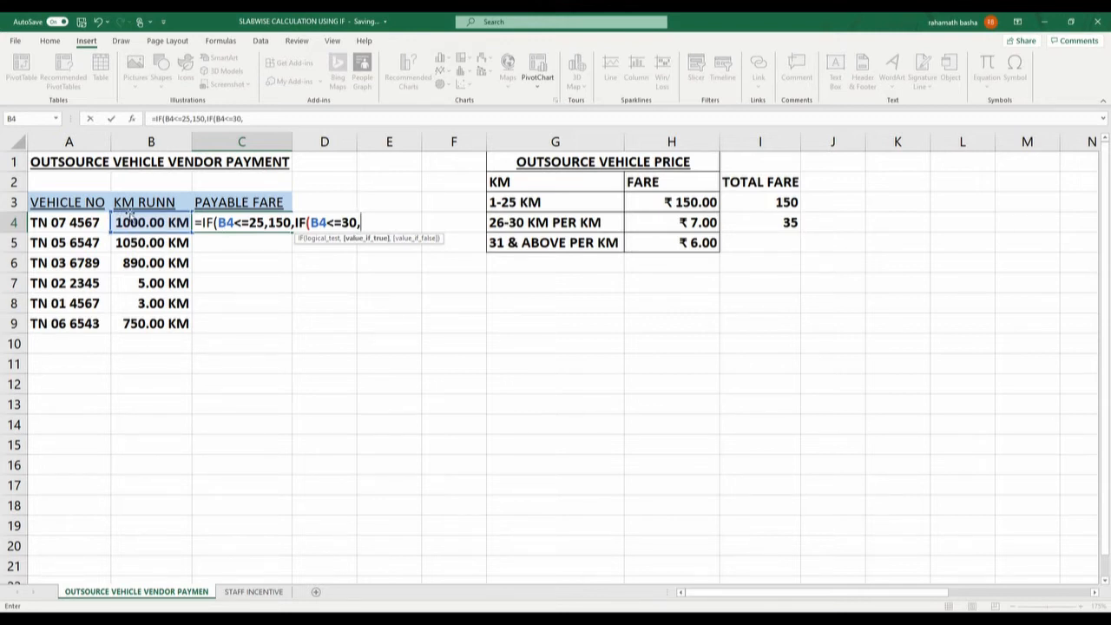
Set the second IF's true value in the C4 formula to ((B4-25)*7)+150.
left_click(163, 225)
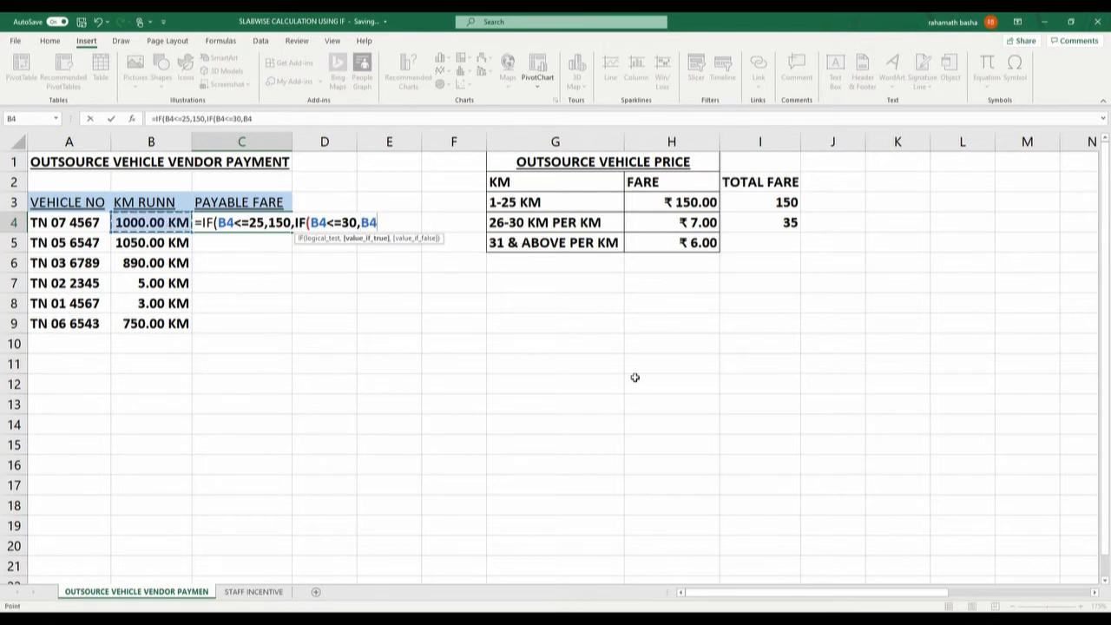
type("-25")
left_click(360, 222)
type("((")
key("End")
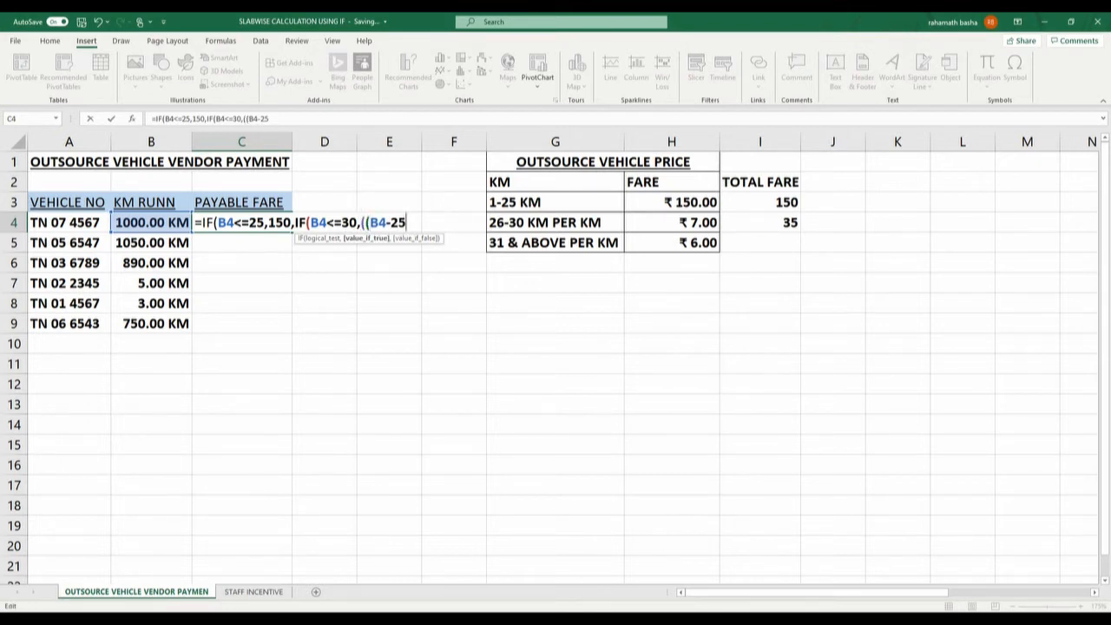
type(")")
type("*7")
type(")+150")
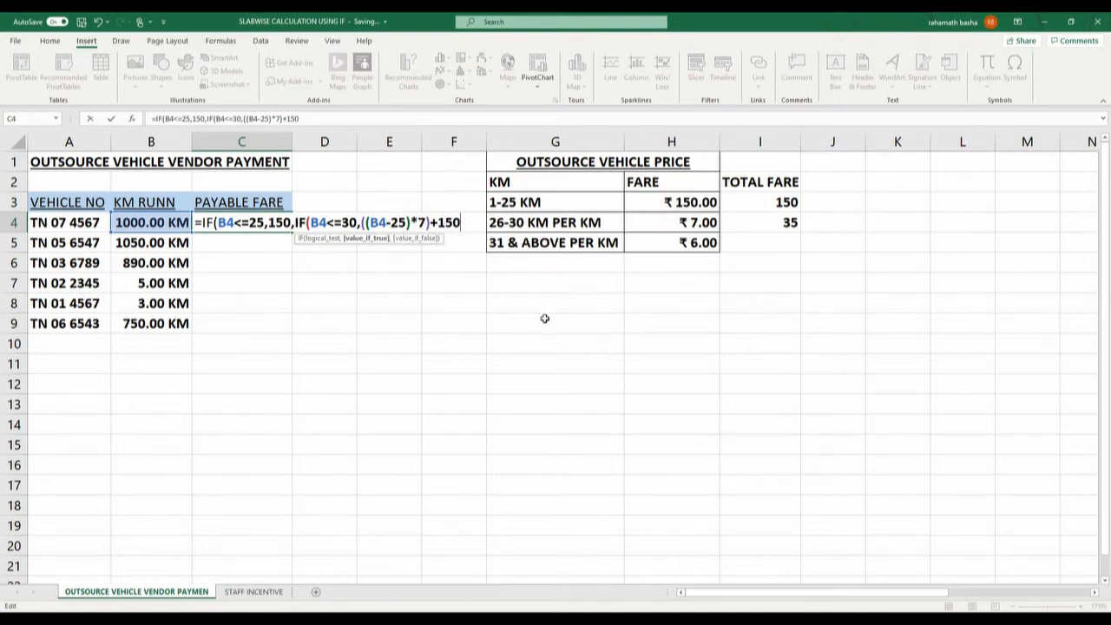
Add a third nested IF to the C4 formula that tests whether B4 is greater than 30.
type(",")
type("IF(")
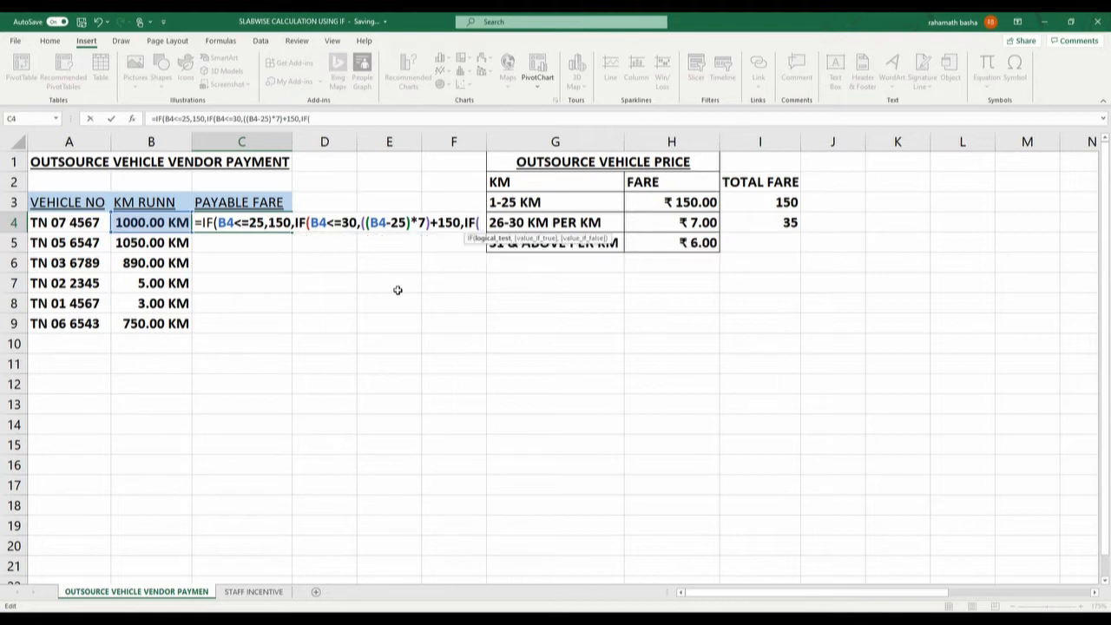
left_click(176, 224)
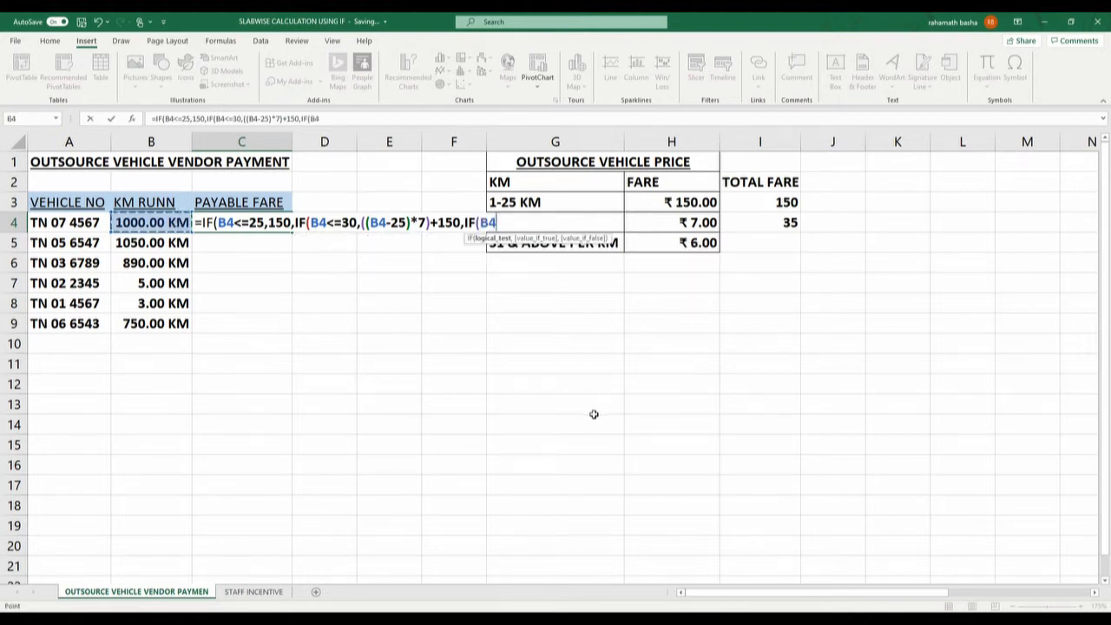
type(">30")
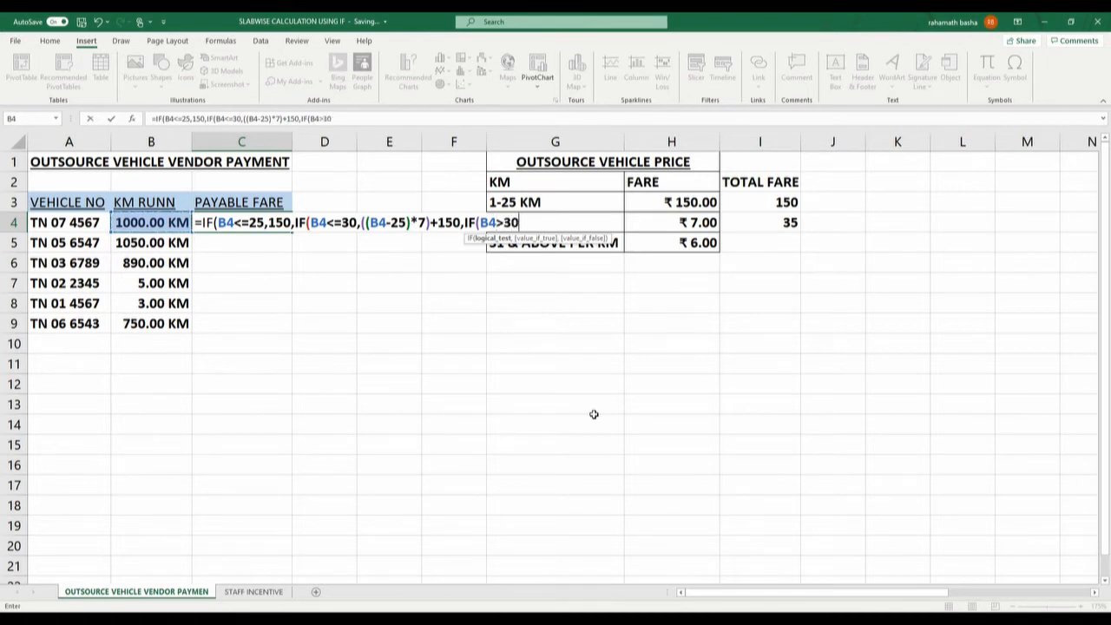
type(",")
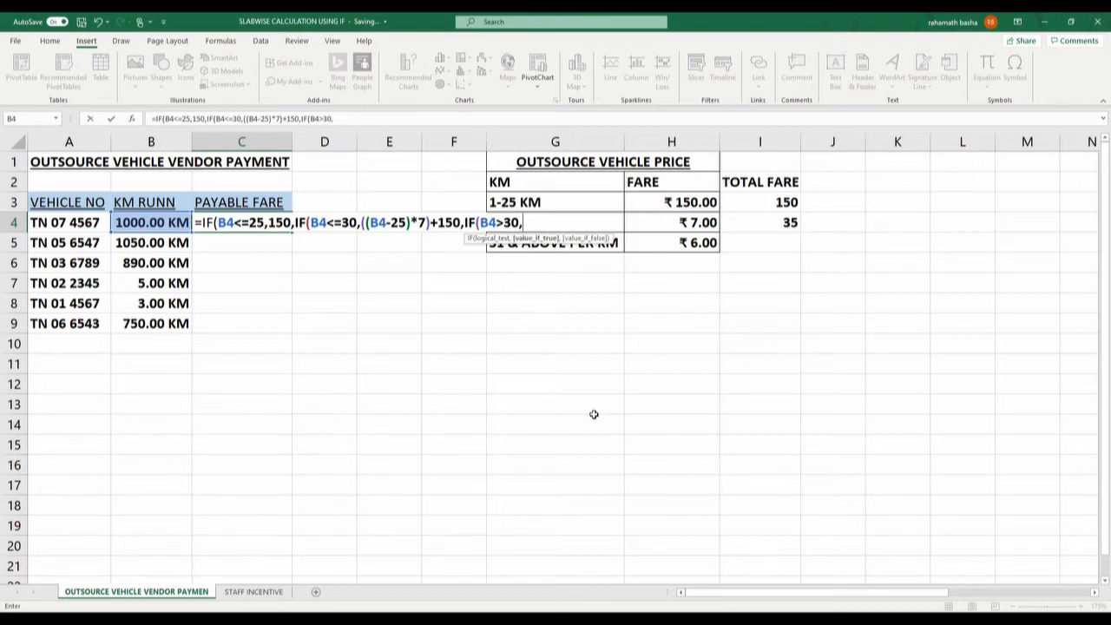
Set the third IF's true value in the C4 formula to ((B4-30)*6)+185.
type("(")
left_click(159, 219)
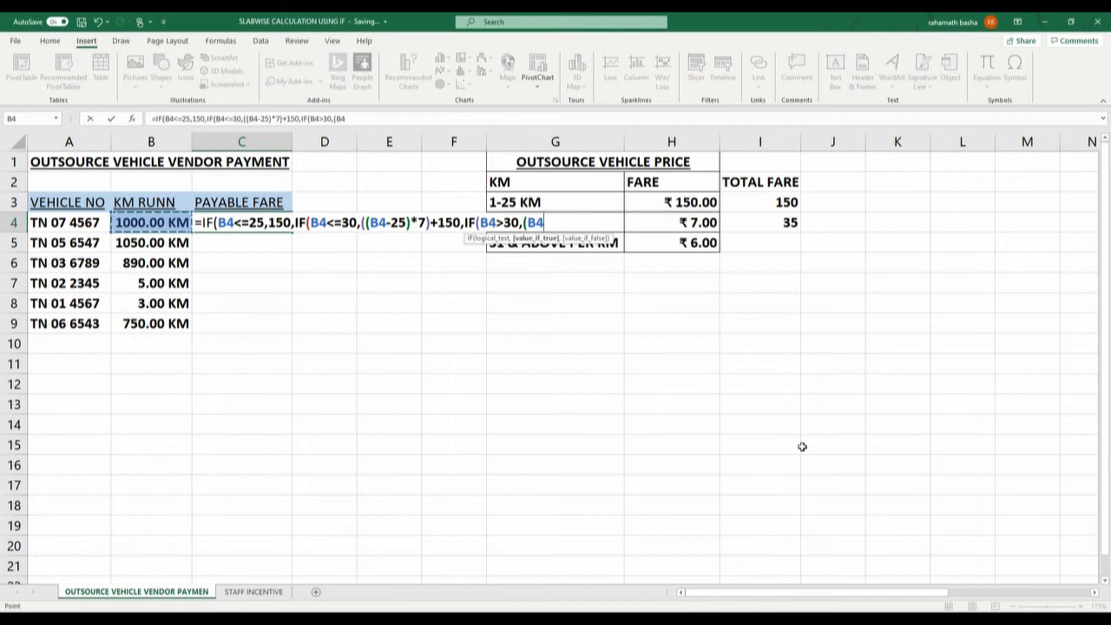
type("-30)")
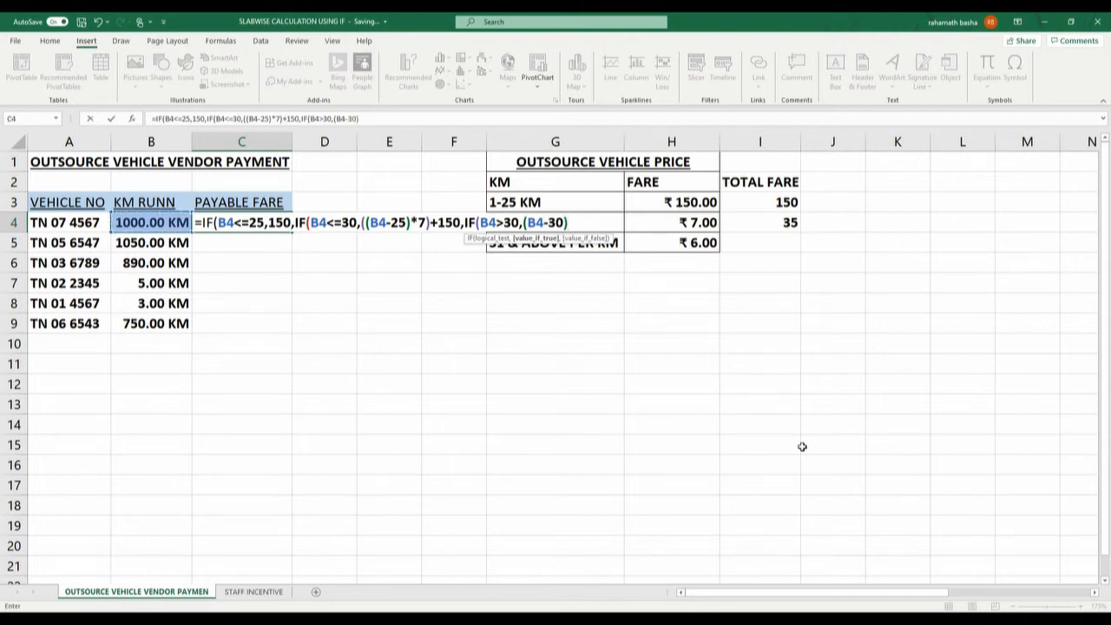
type("*")
type("6")
left_click(525, 222)
type("(")
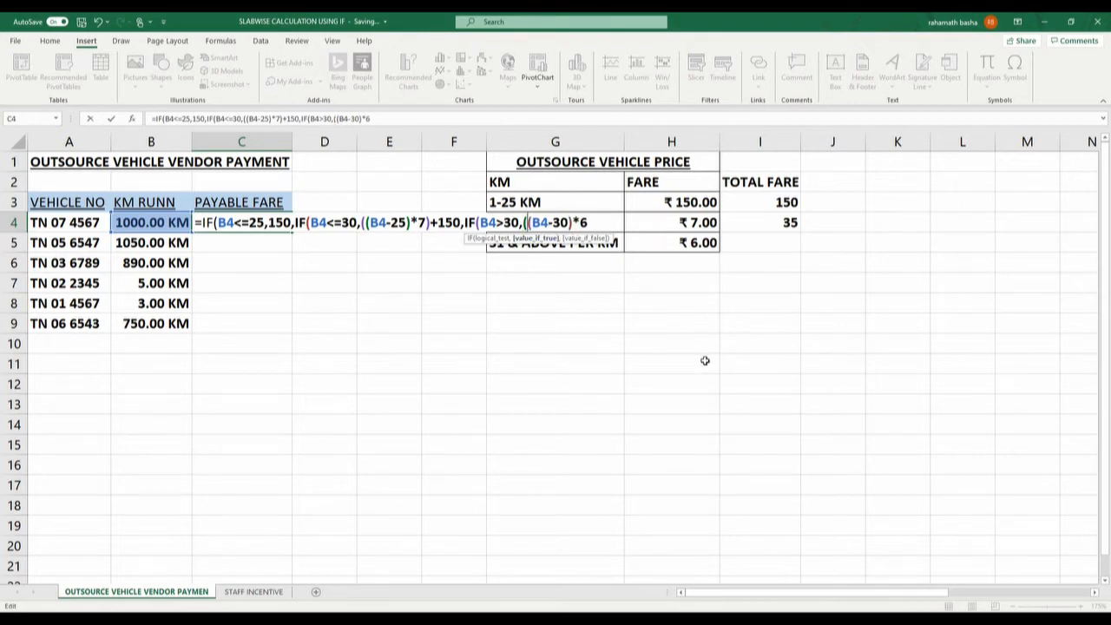
key("End")
type(")")
type("185")
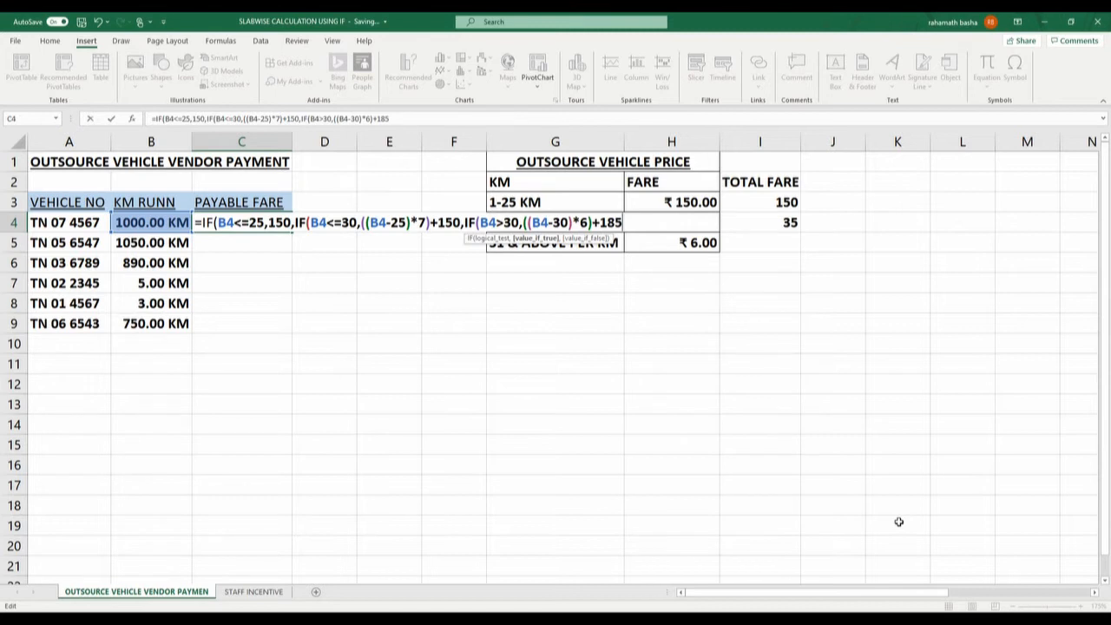
Give the third IF a false value of 0, close all three IF functions and enter the C4 formula.
type(",")
type("0")
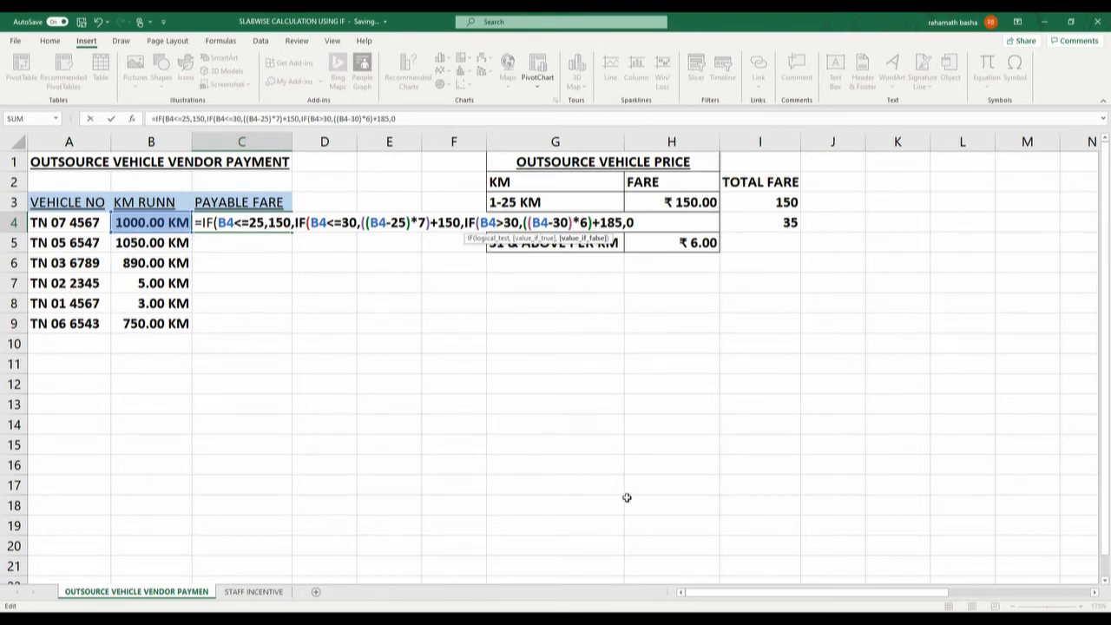
type(")))")
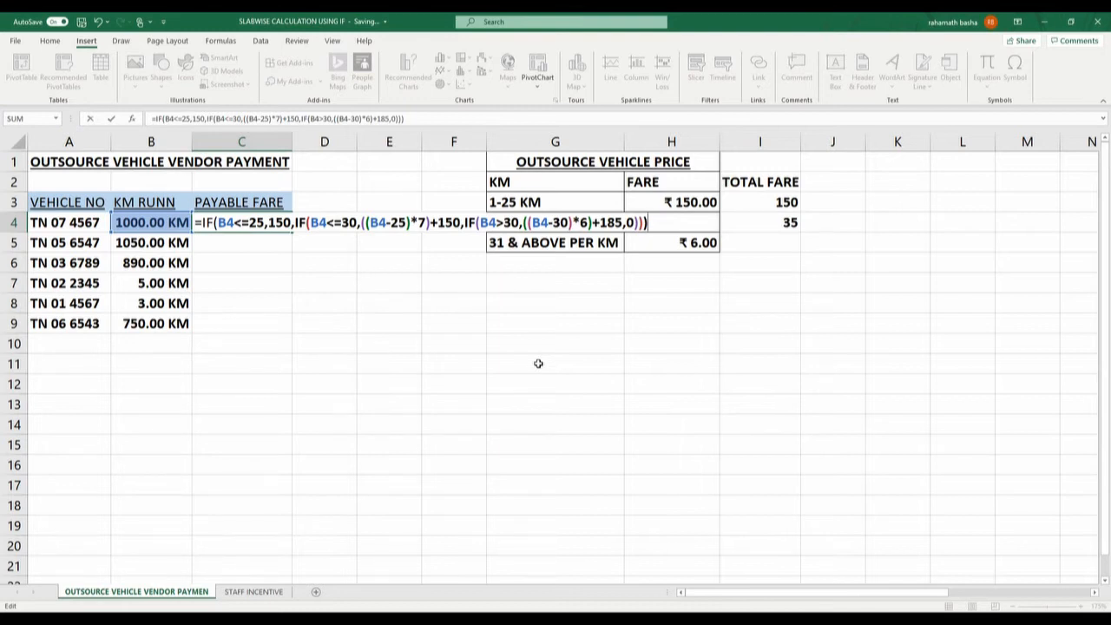
key("Return")
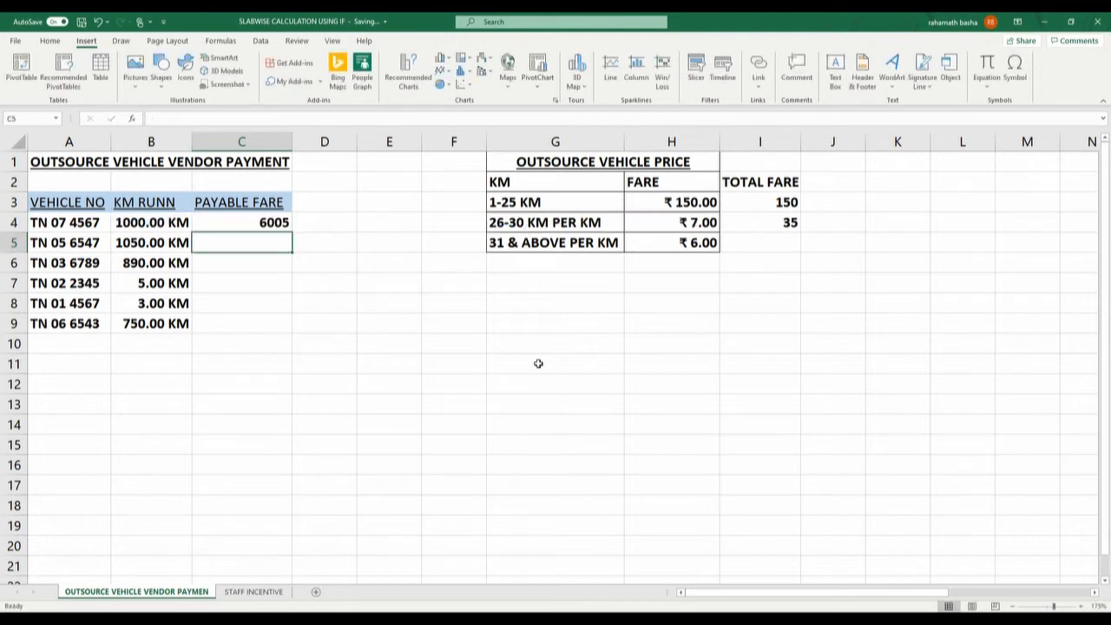
Fill the payable fare formula from C4 down to C9 and check the fare and kilometres in row 6.
key("Up")
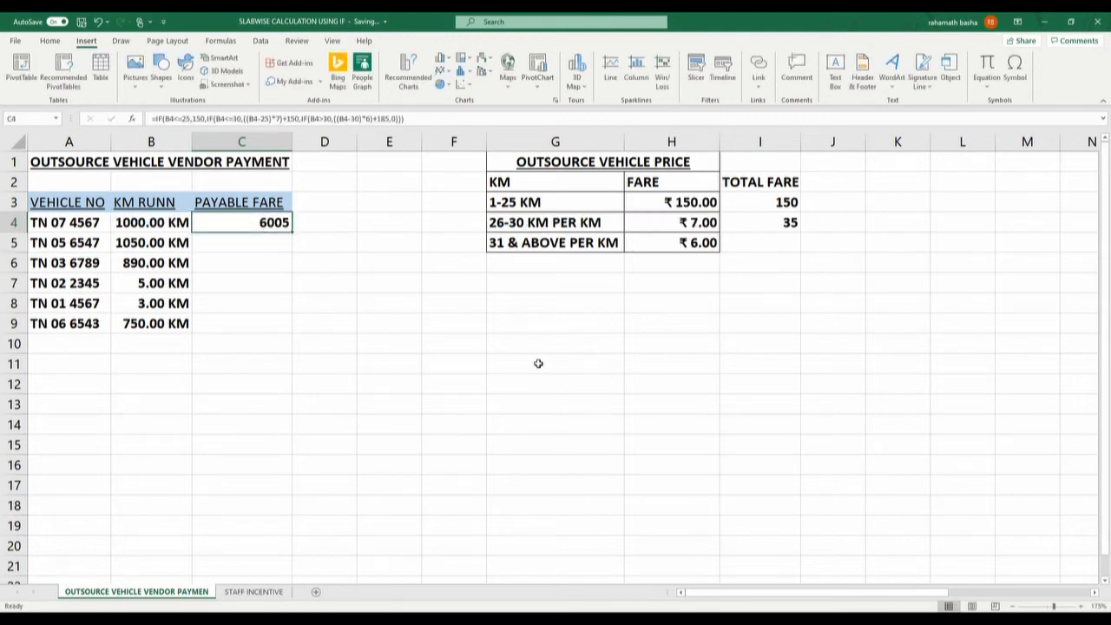
double_click(293, 232)
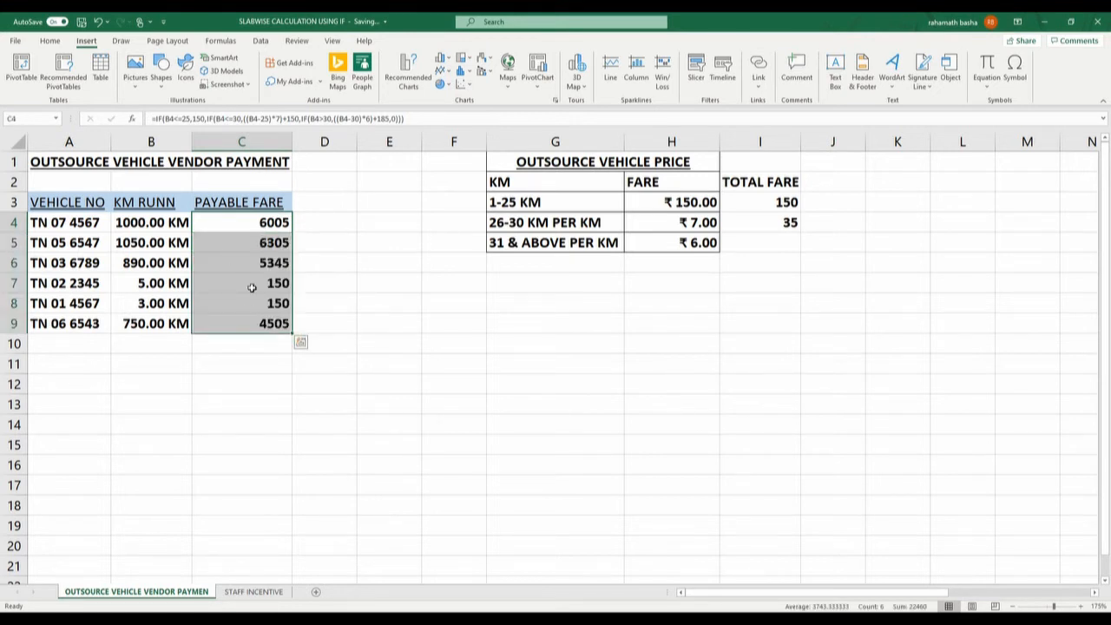
left_click(253, 326)
left_click(254, 265)
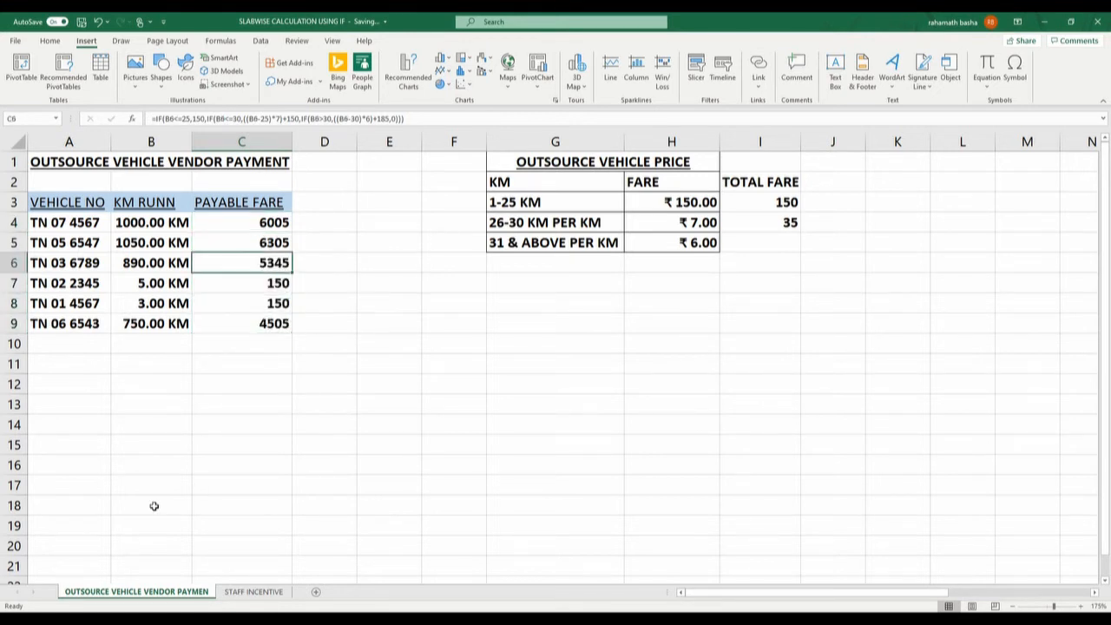
key("Left")
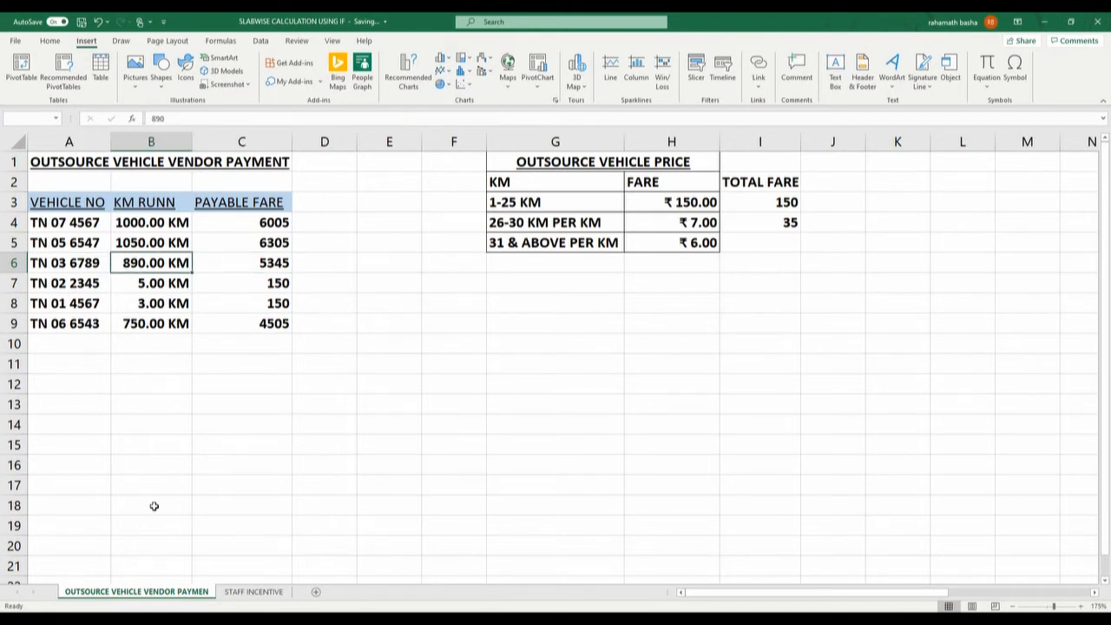
key("Right")
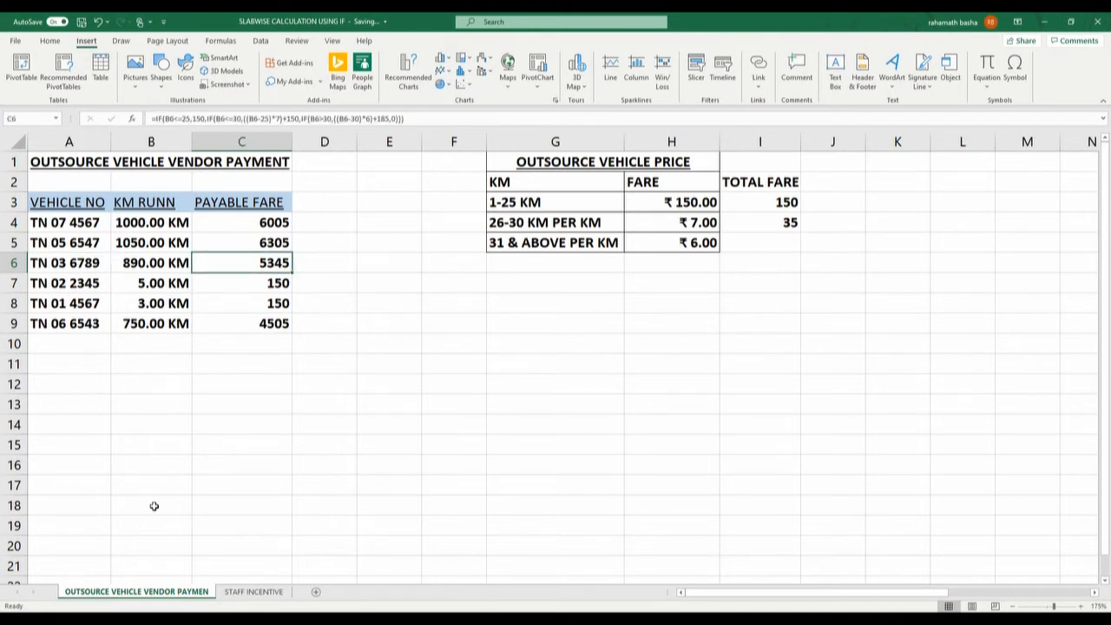
Enter 890 in K3 and 30 in K4 as inputs for a manual check of the row 6 fare.
left_click(911, 206)
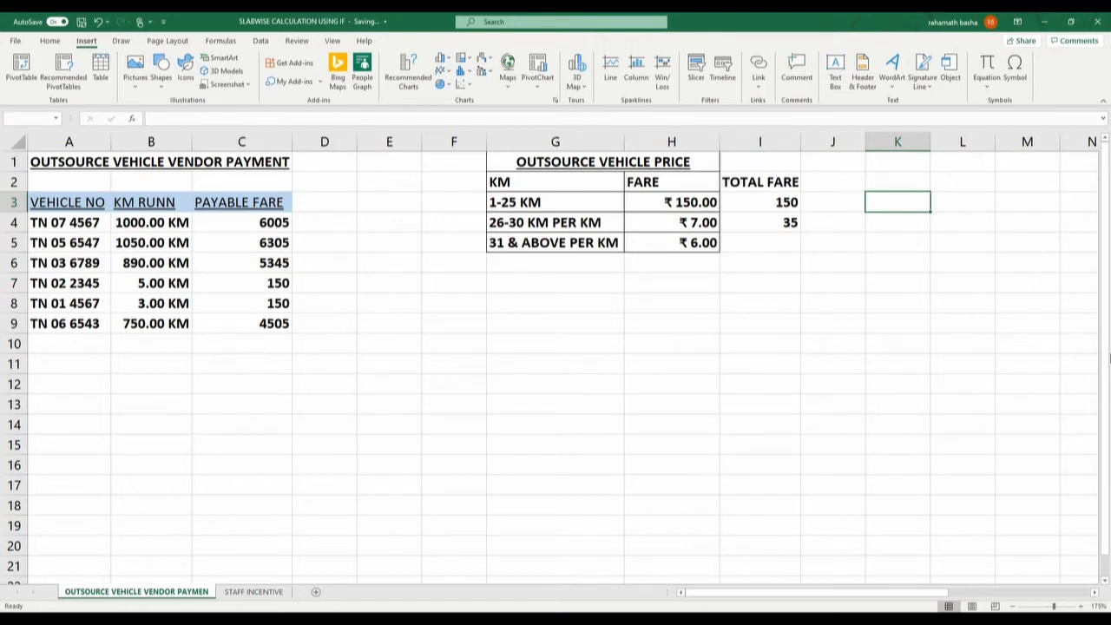
type("890")
key("Return")
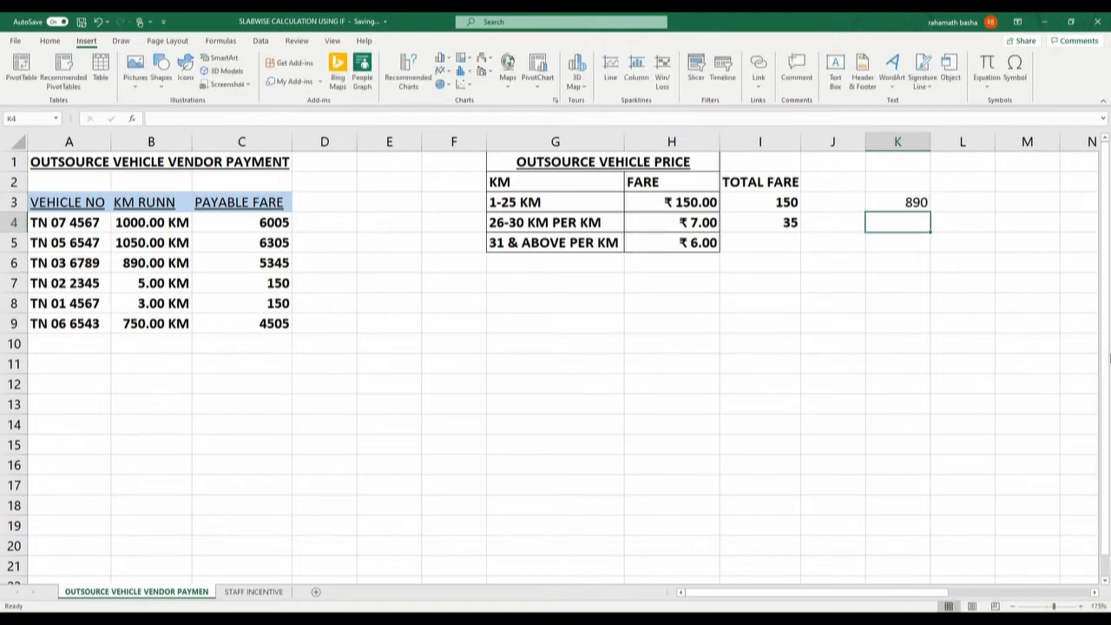
key("Up")
key("Right")
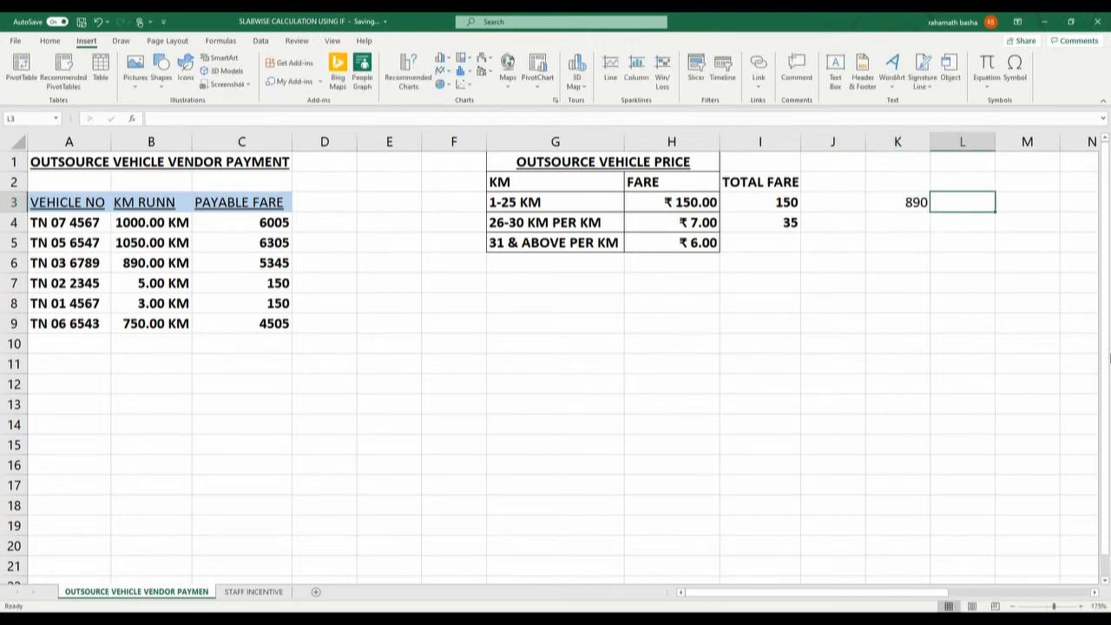
left_click(576, 206)
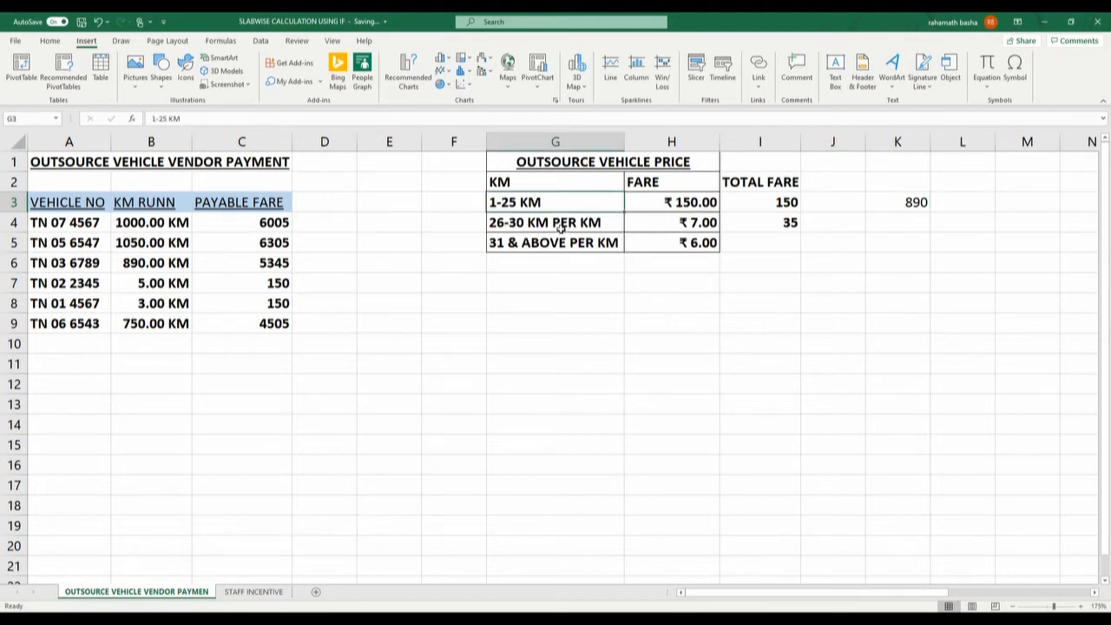
left_click(917, 219)
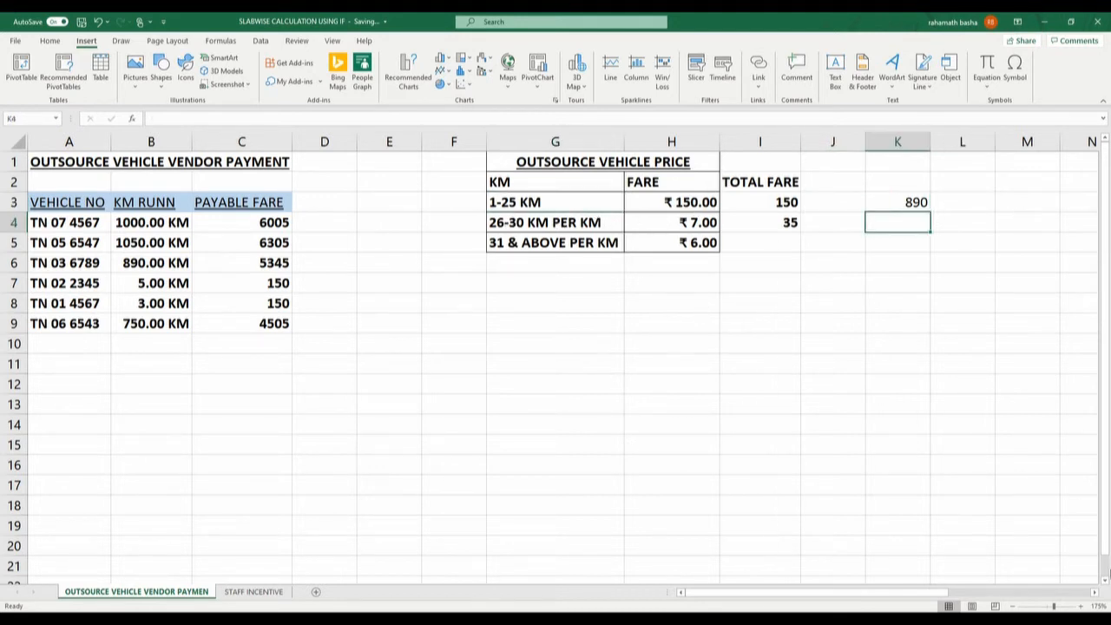
type("30")
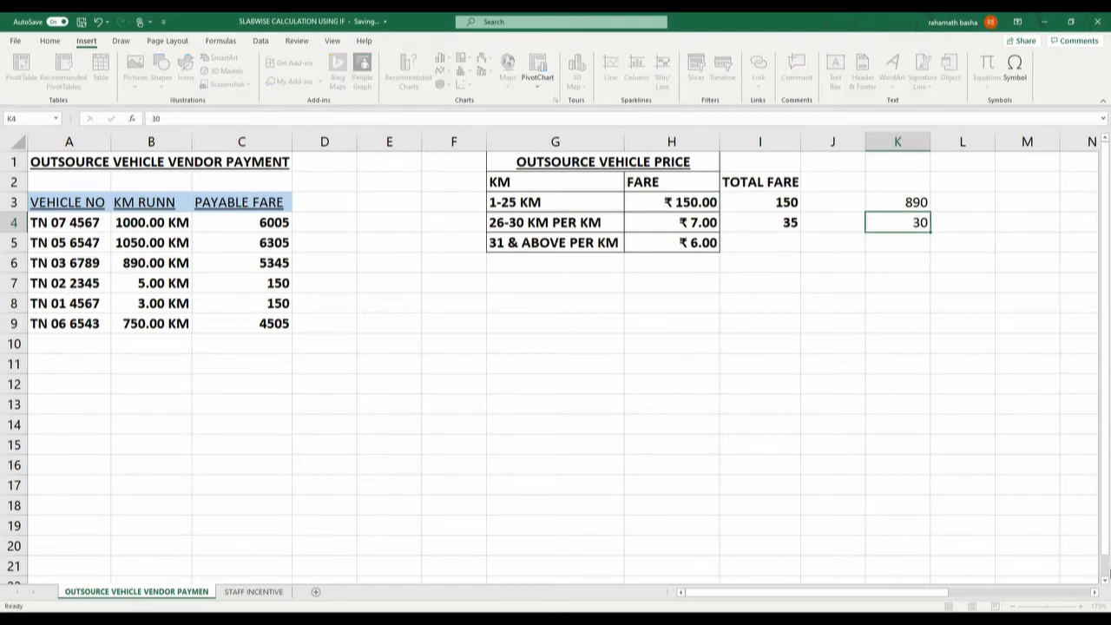
key("Return")
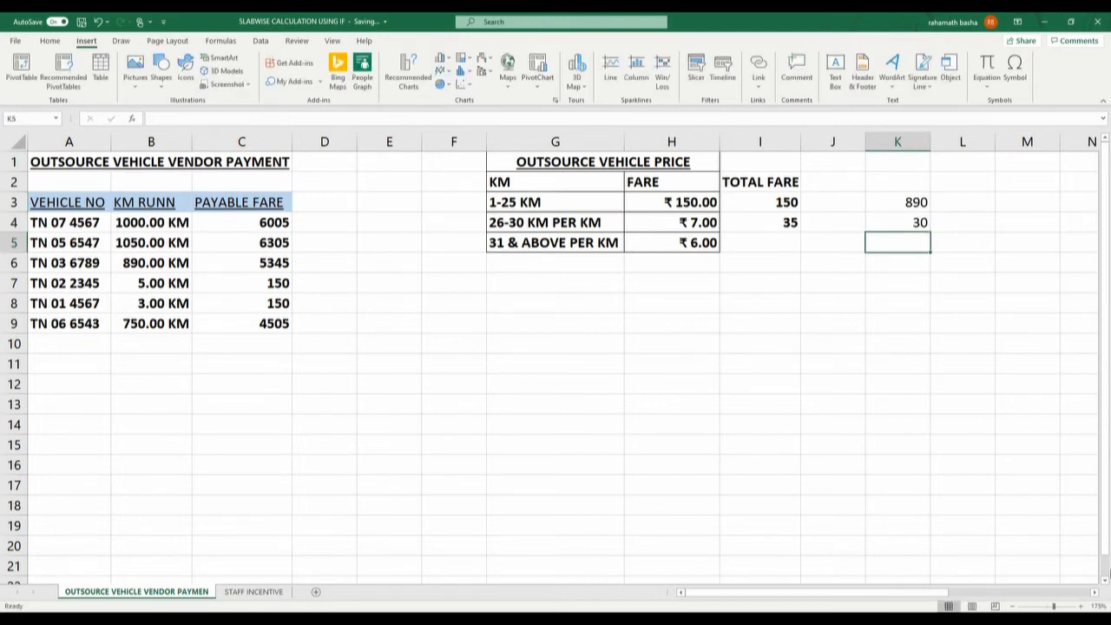
Calculate the kilometres above the first 30 in K5 with the formula =K3-K4.
type("=")
key("Up")
key("Up")
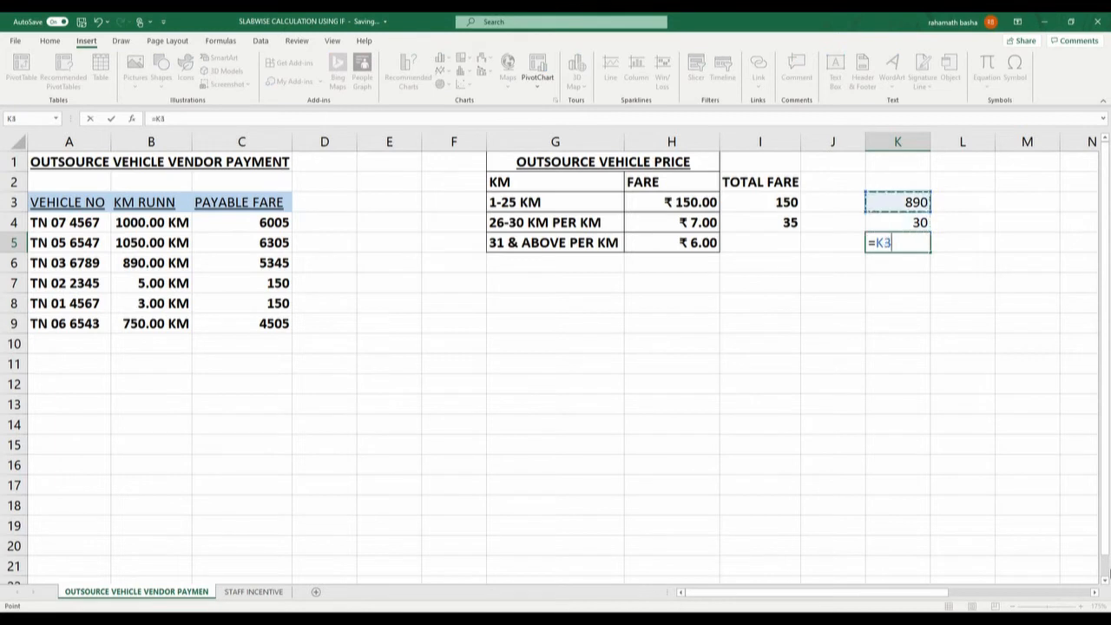
type("-")
key("Up")
key("Return")
key("Up")
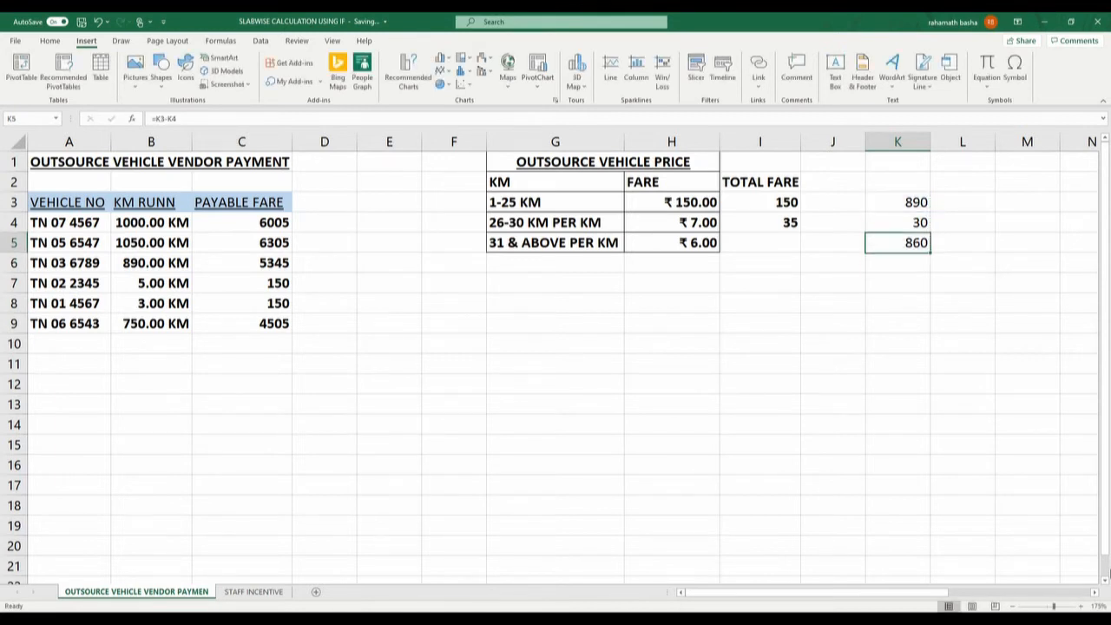
Calculate the fare for the kilometres above 30 in L5 with the formula =K5*6.
key("Right")
type("=")
key("Left")
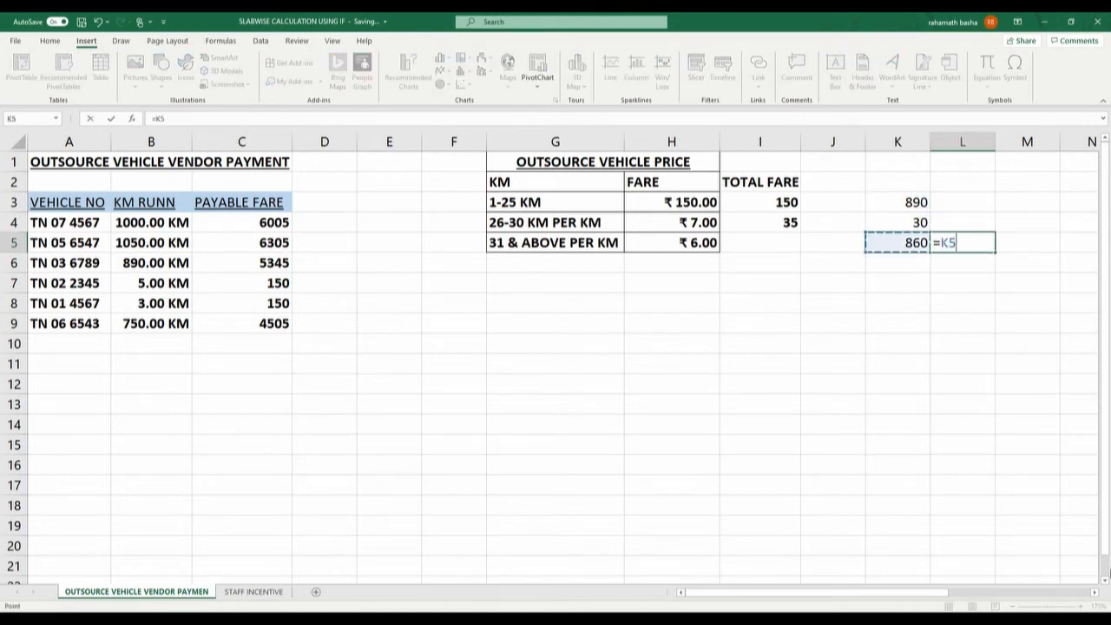
type("*6")
key("Return")
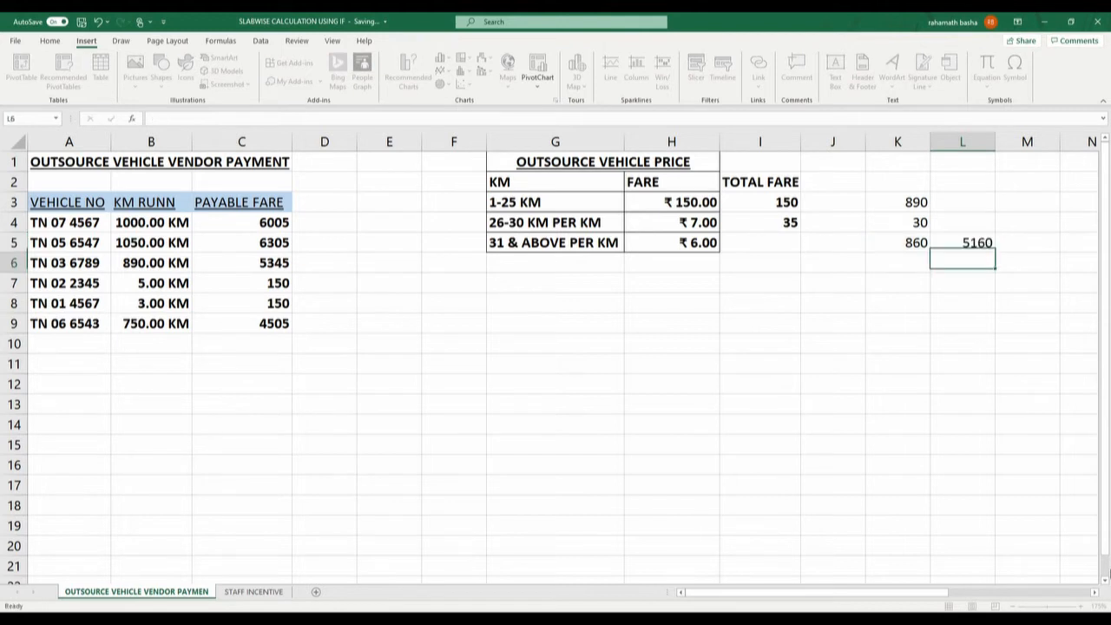
key("Up")
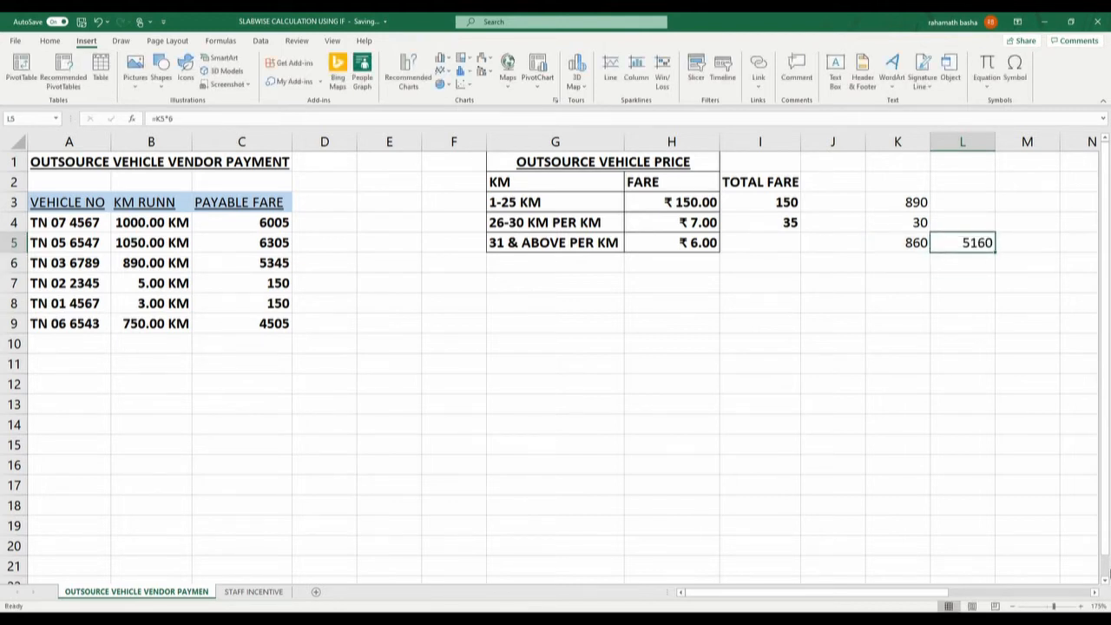
Check the sum of the first two slab fares in I3:I4.
key("Down")
key("Left")
key("Left")
key("Left")
key("Up")
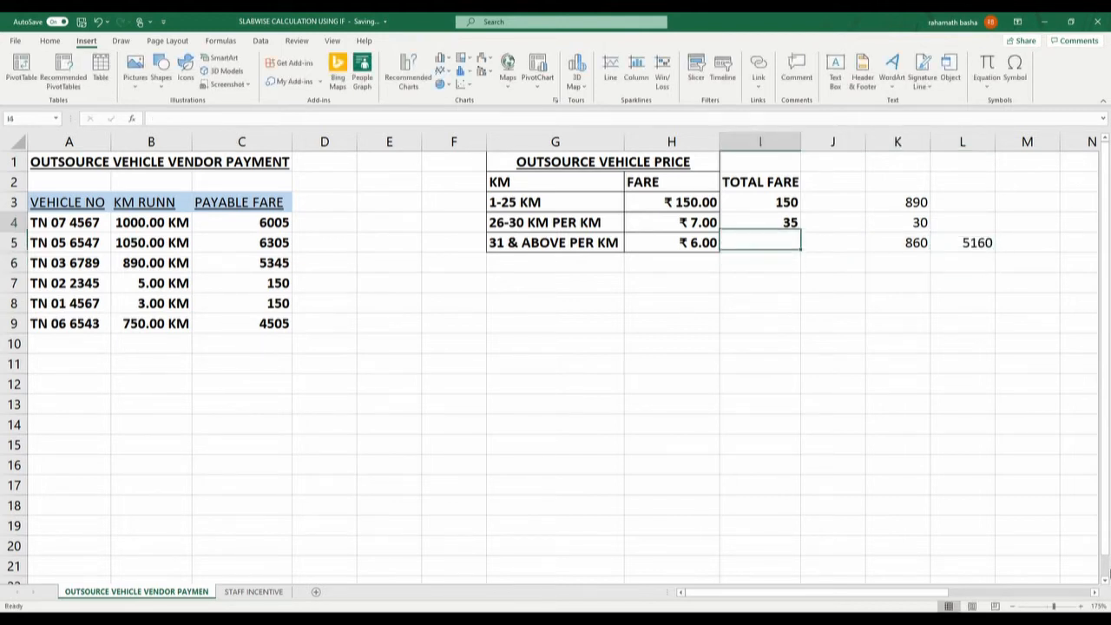
key("Up")
key("Up")
key("shift+Down")
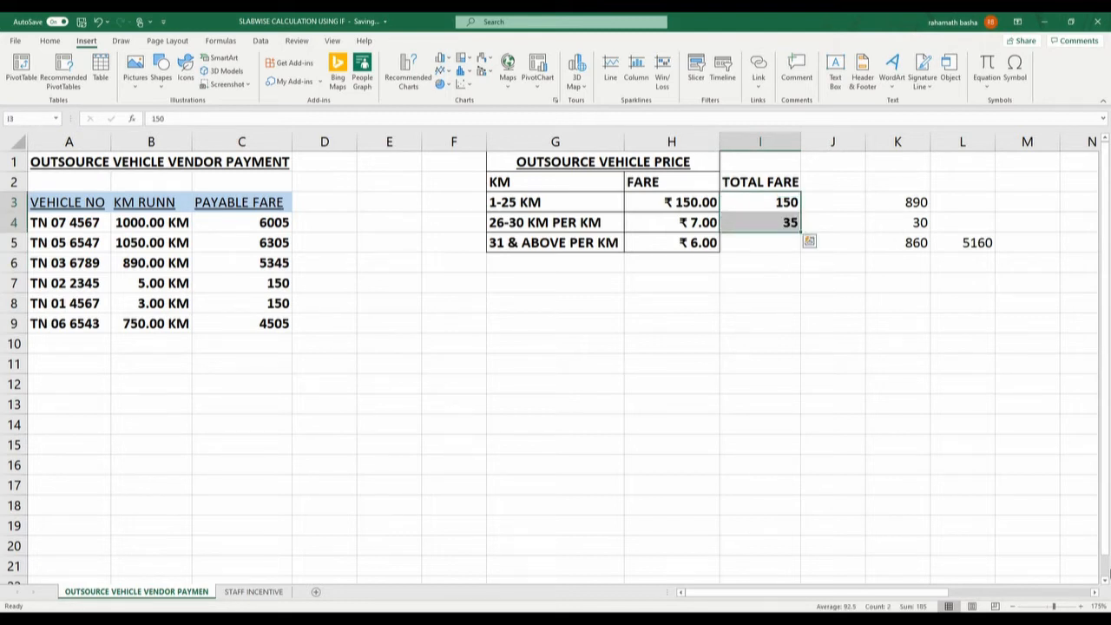
Enter 185 in L6, below the calculated fare for the kilometres above 30.
key("Right")
key("Right")
key("Right")
key("Down")
key("Down")
key("Down")
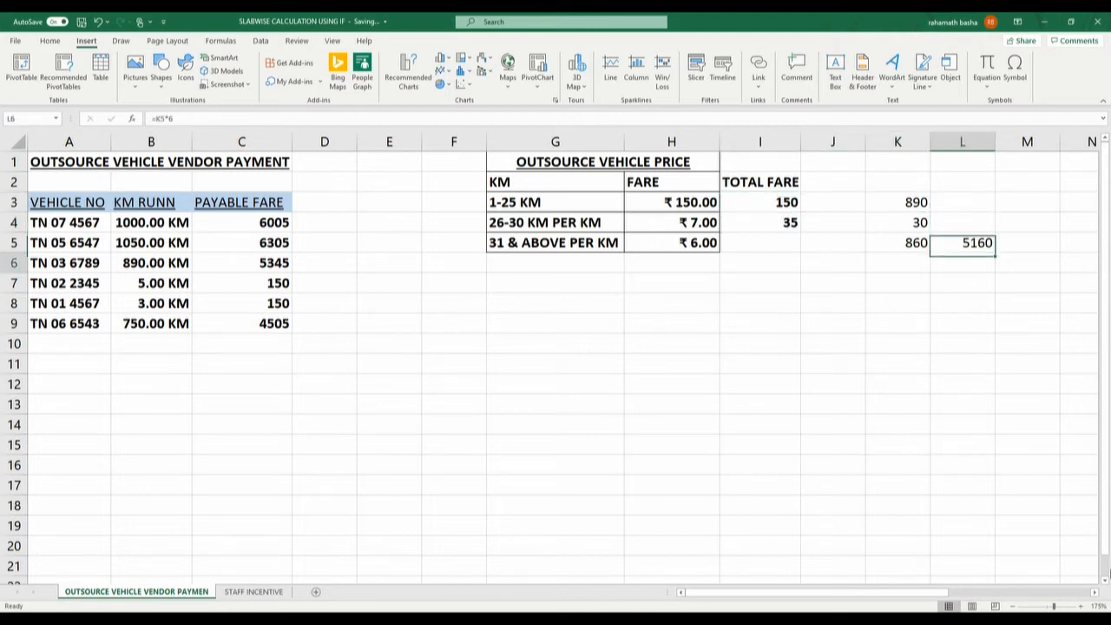
type("185")
key("Return")
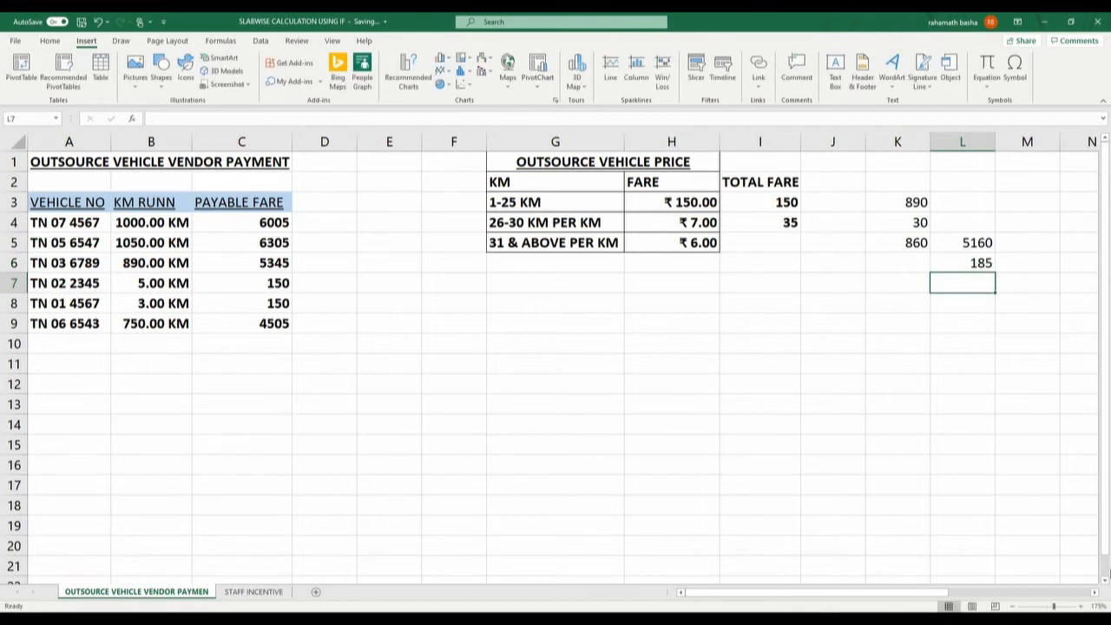
Check the sum of L5:L6 against the row 6 payable fare.
key("Up")
key("Up")
key("shift+Down")
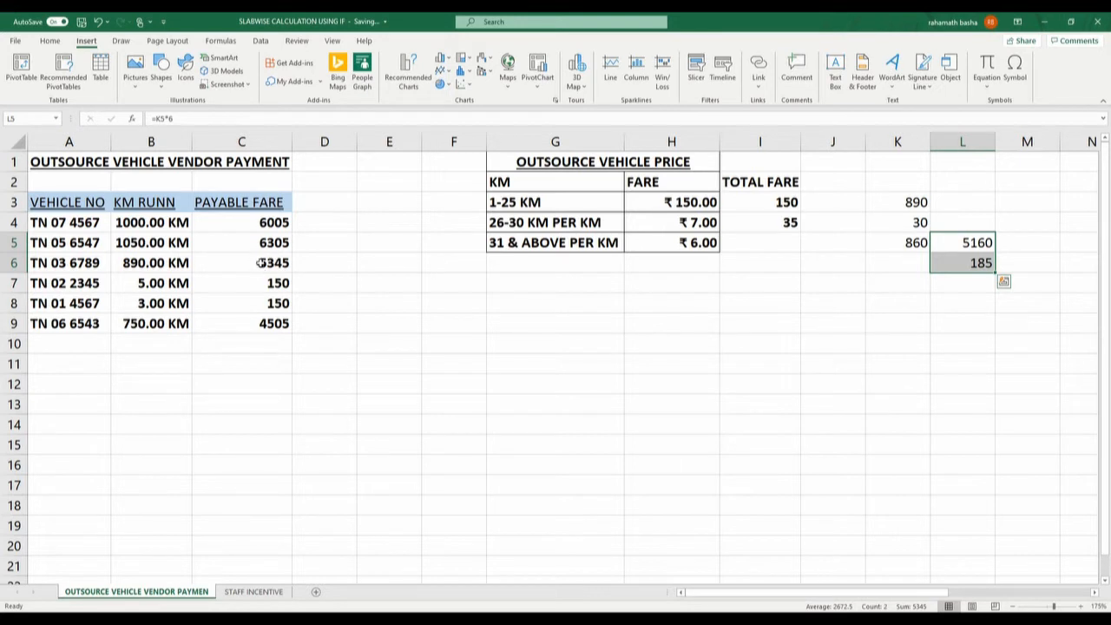
left_click(944, 291)
Compare the kilometres in B7 and B8 and the fare in C7 with the 1-25 KM slab price in H3.
left_click(149, 284)
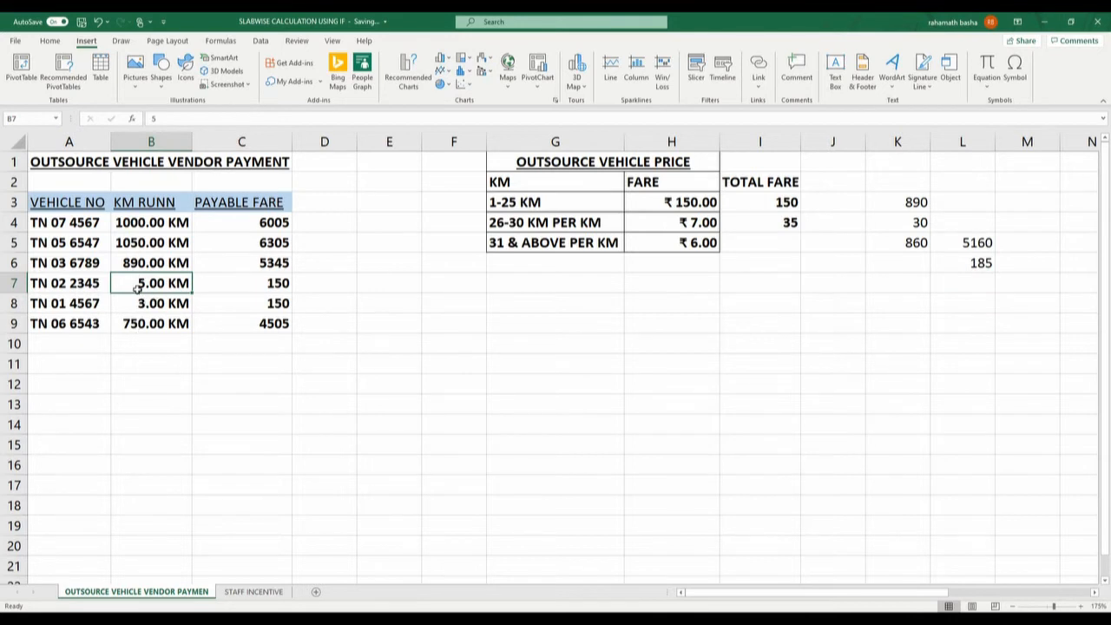
left_click(130, 303)
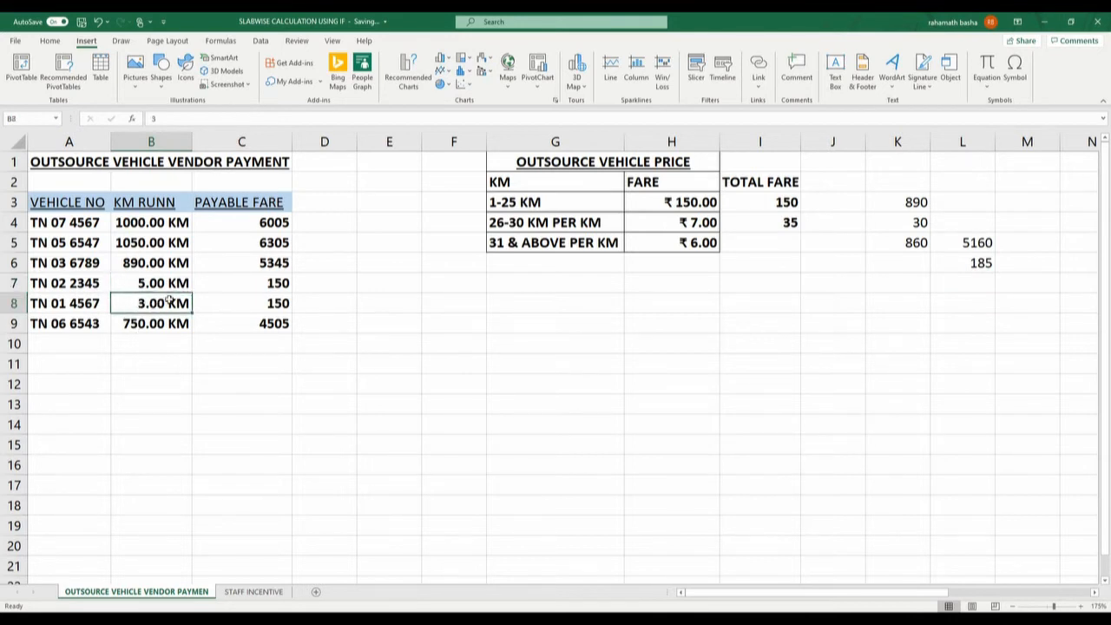
left_click(139, 283)
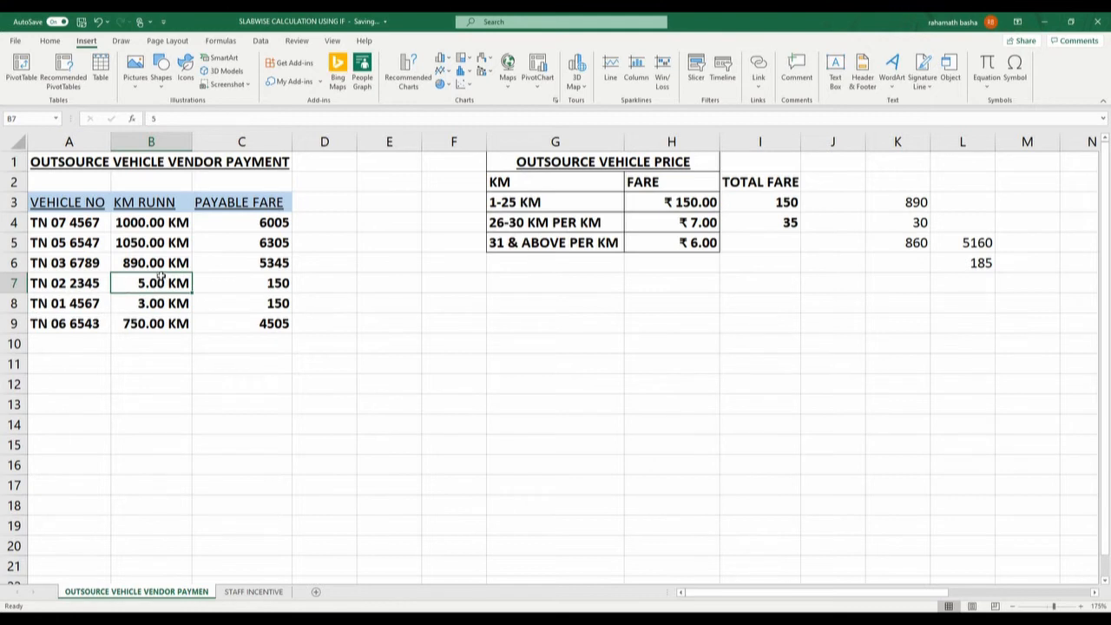
left_click(141, 304)
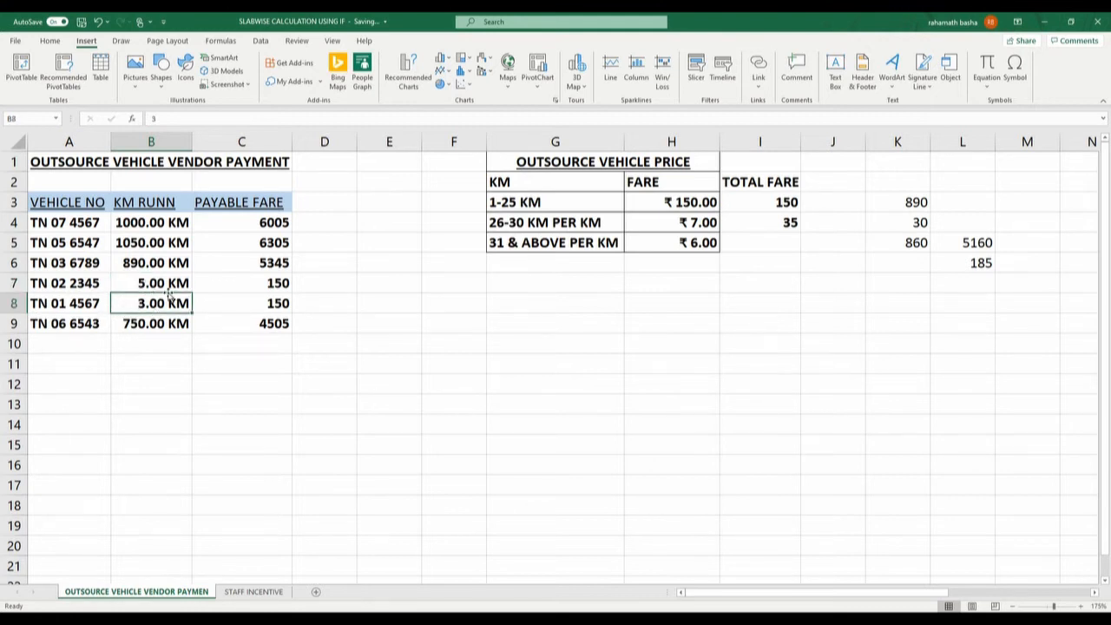
left_click(240, 284)
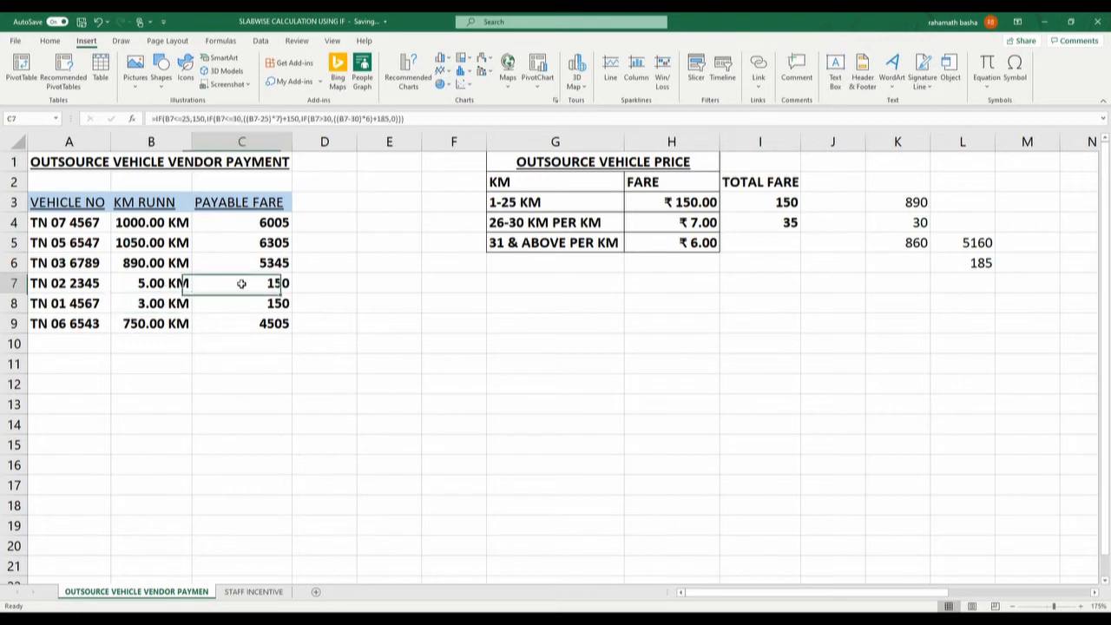
left_click(652, 204)
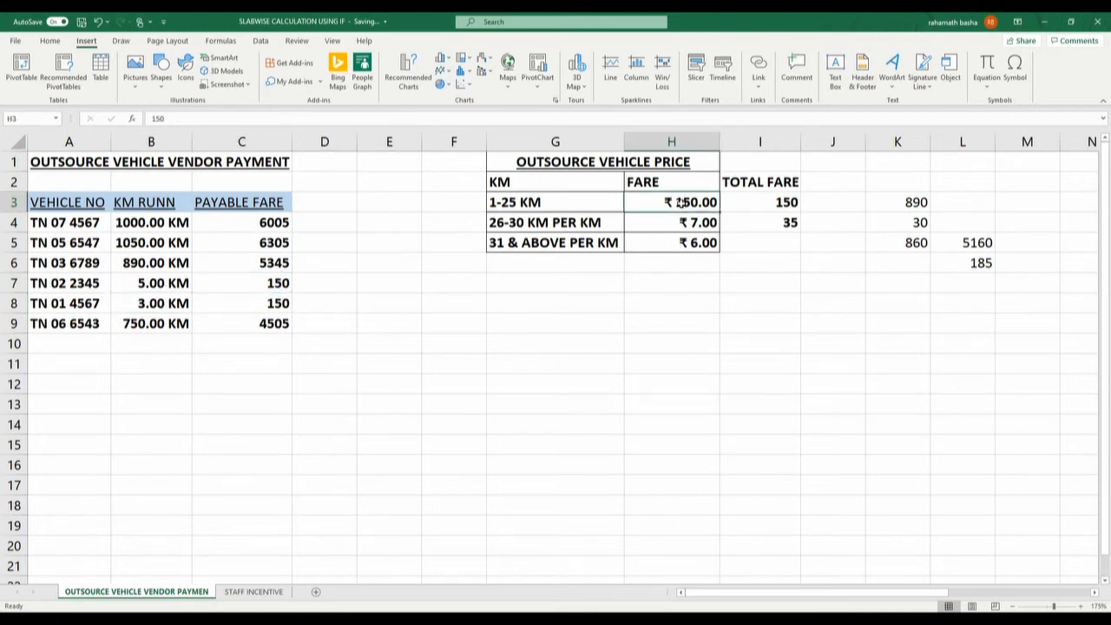
left_click(209, 285)
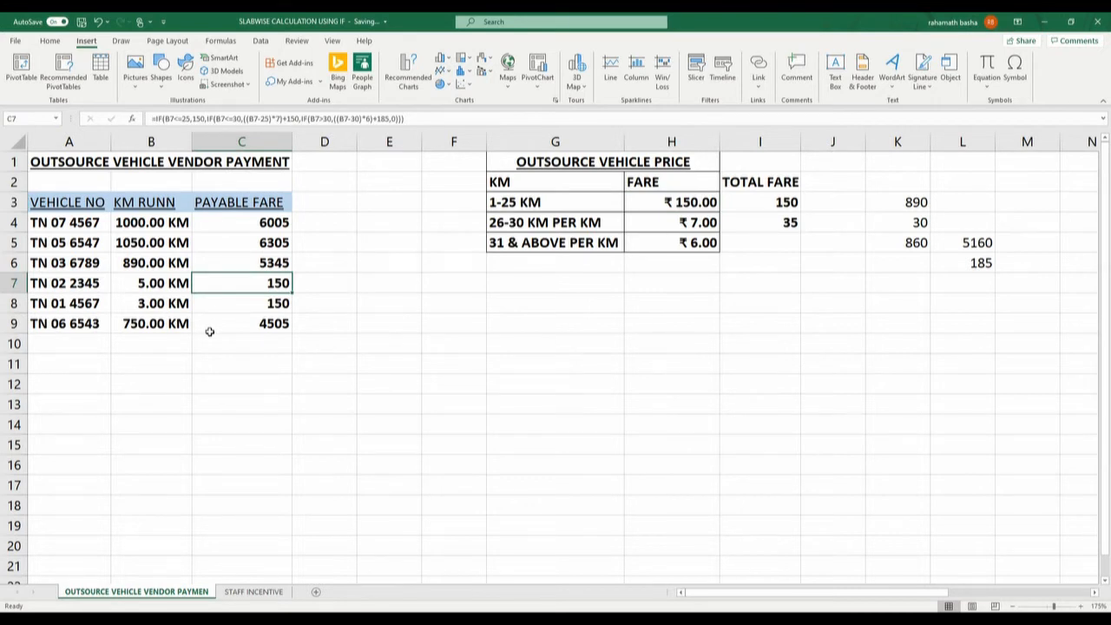
Inspect the underlying values of the kilometre cells B4 and B5 without changing them.
left_click(150, 223)
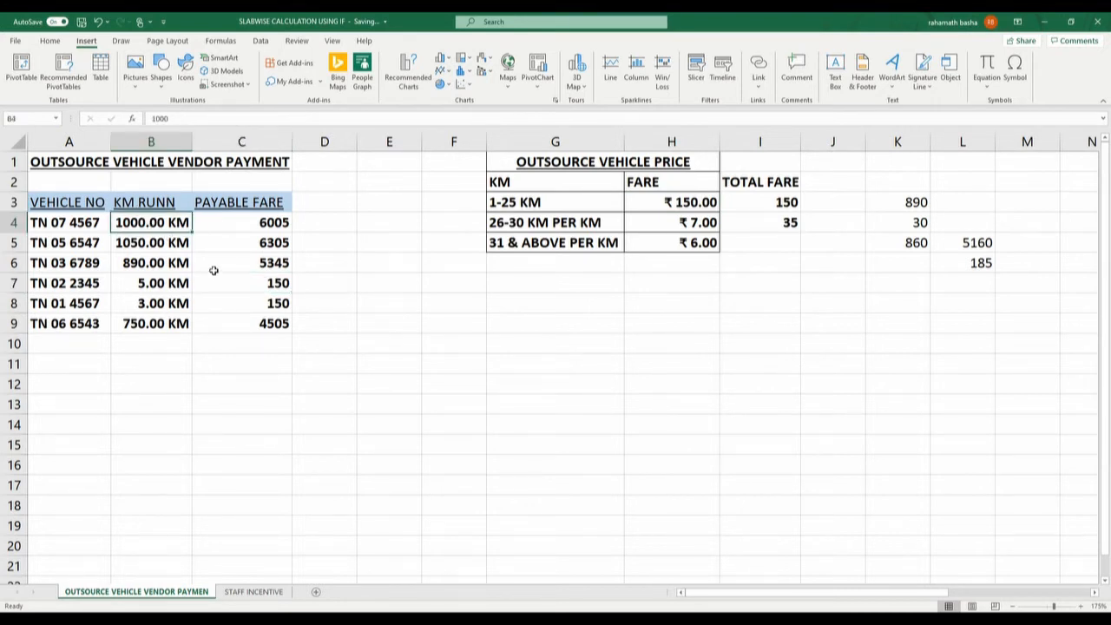
key("F2")
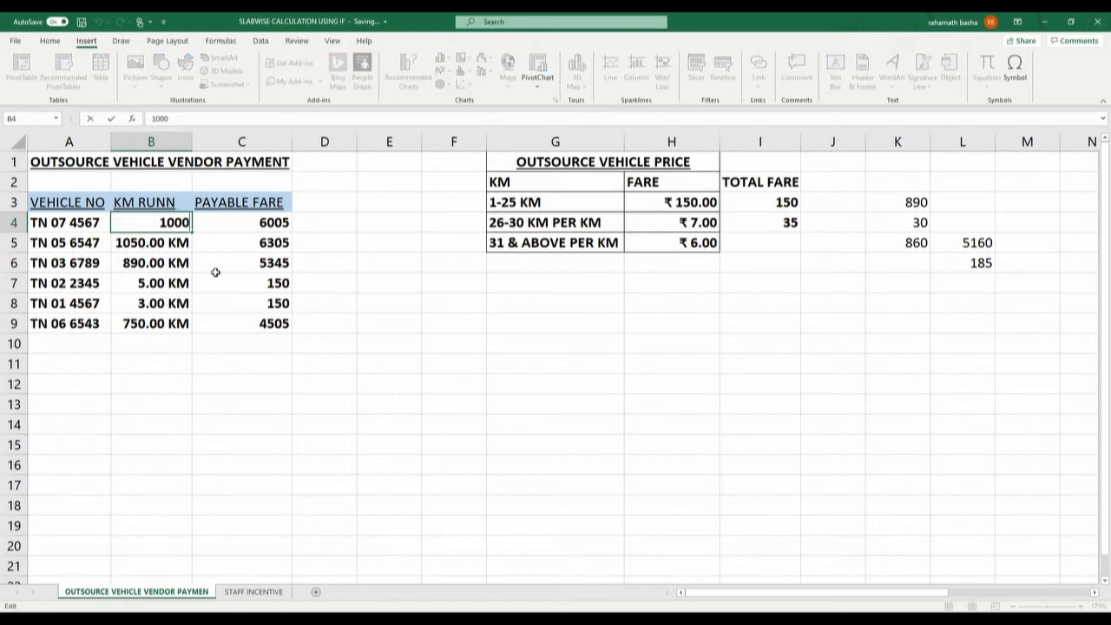
key("Return")
key("Up")
key("Return")
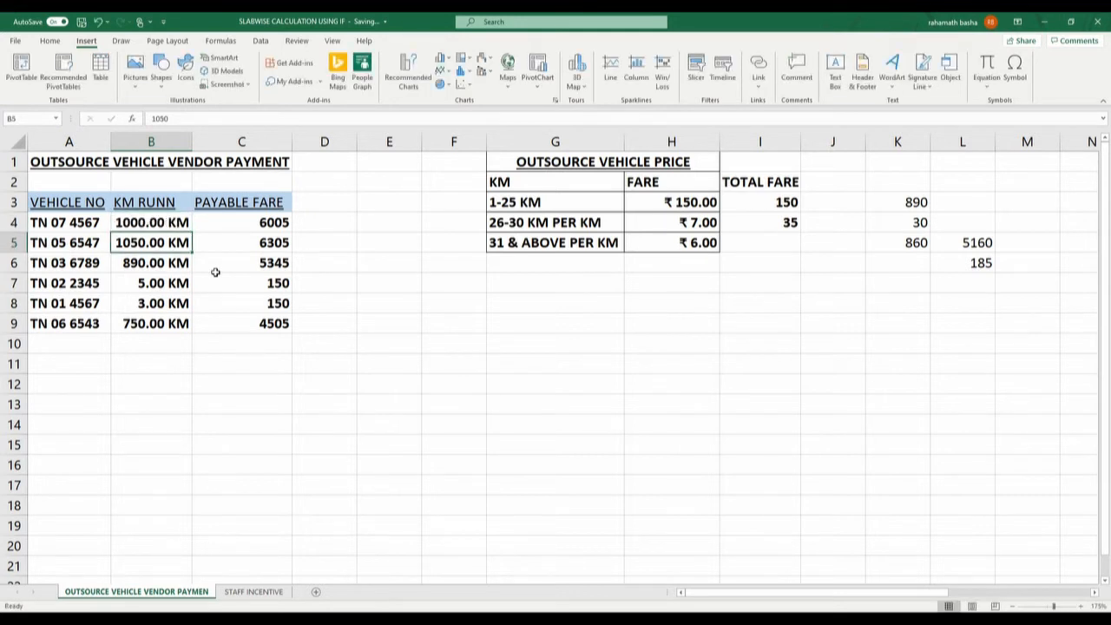
double_click(171, 243)
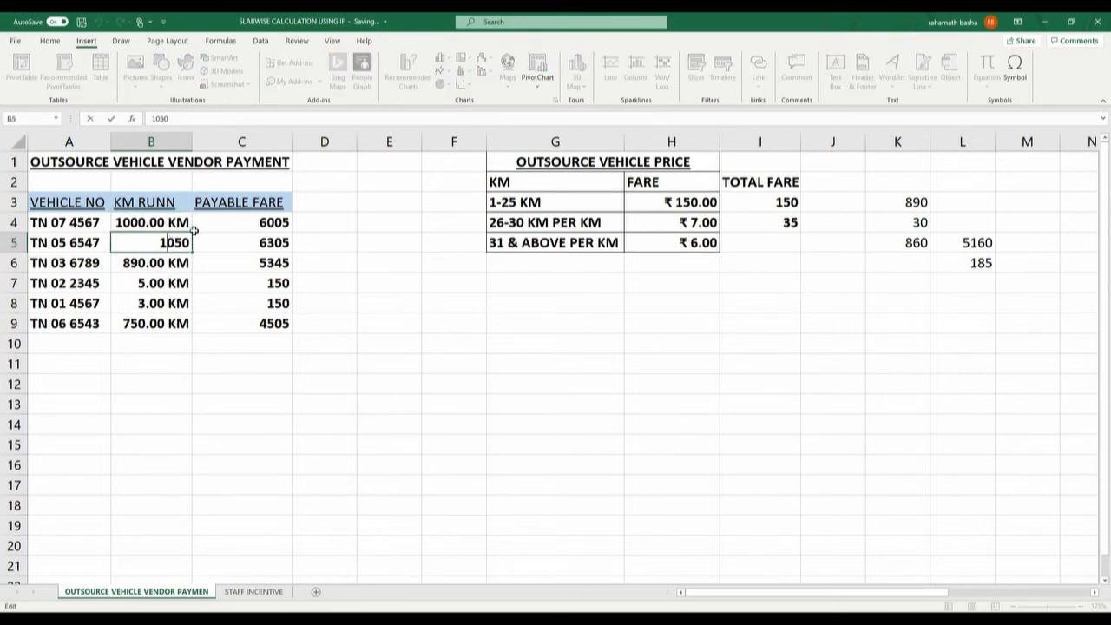
key("Escape")
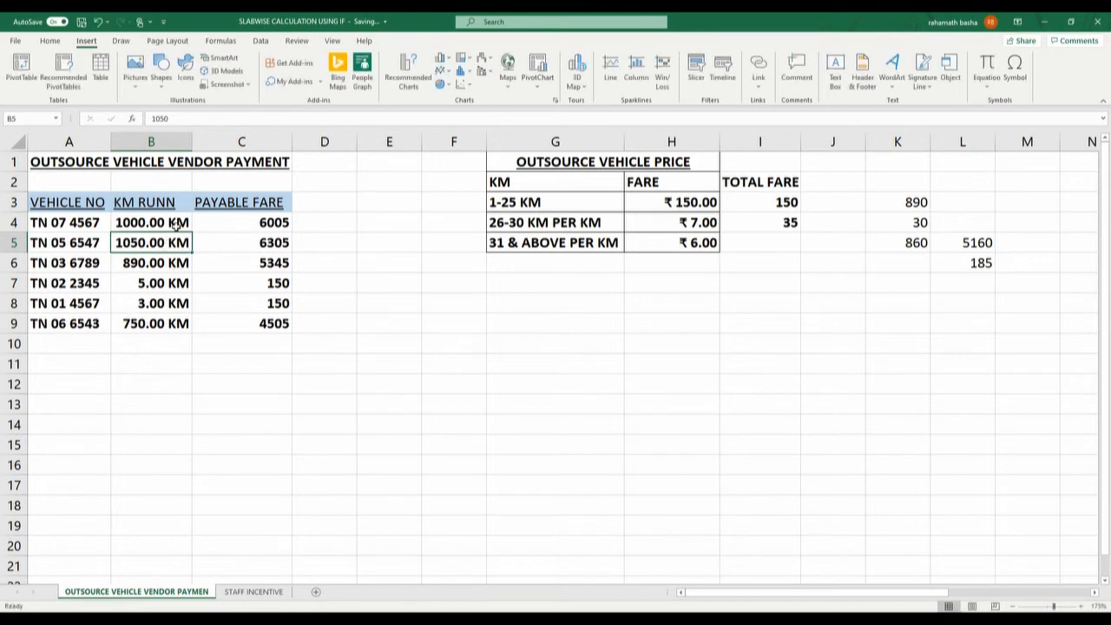
Apply the custom number format 0.00" NOS" to the kilometre values in B4:B9.
left_click_drag(176, 224, 153, 323)
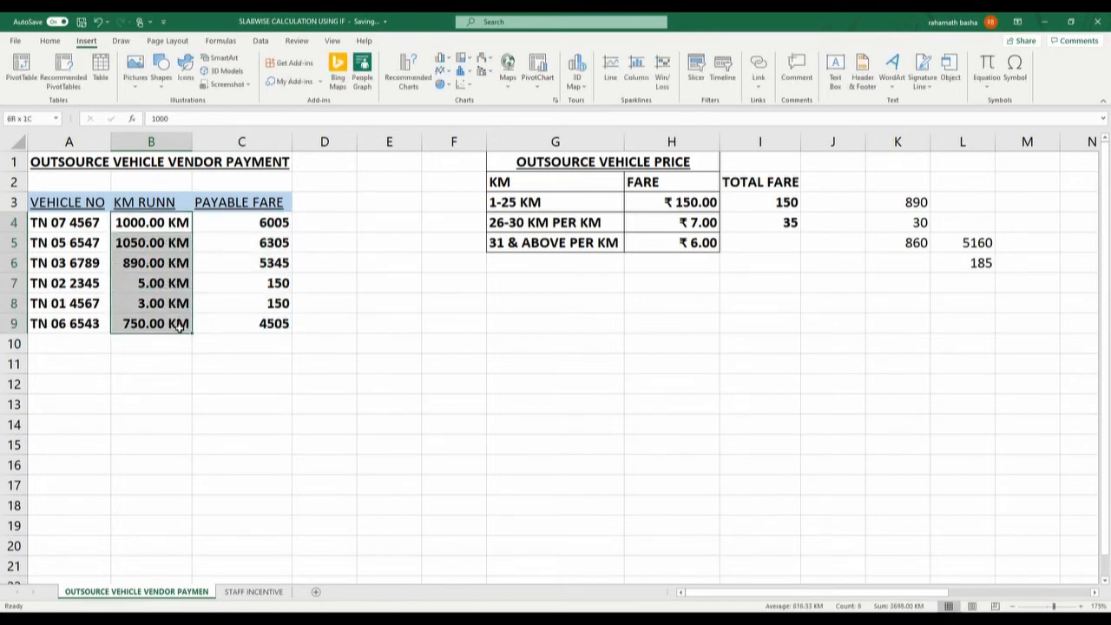
right_click(169, 228)
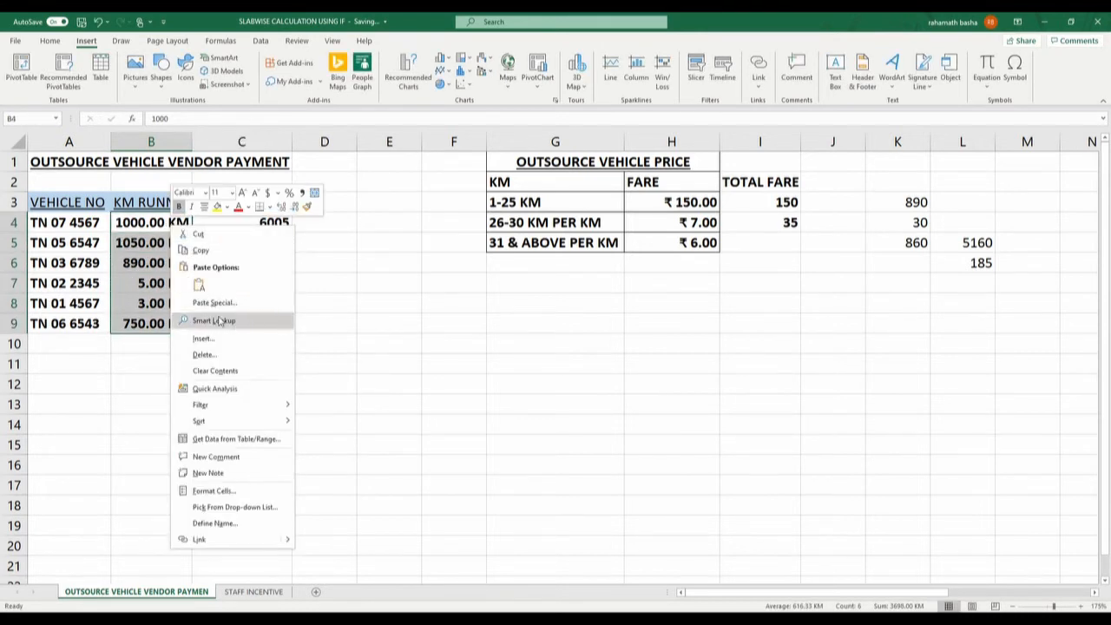
left_click(226, 490)
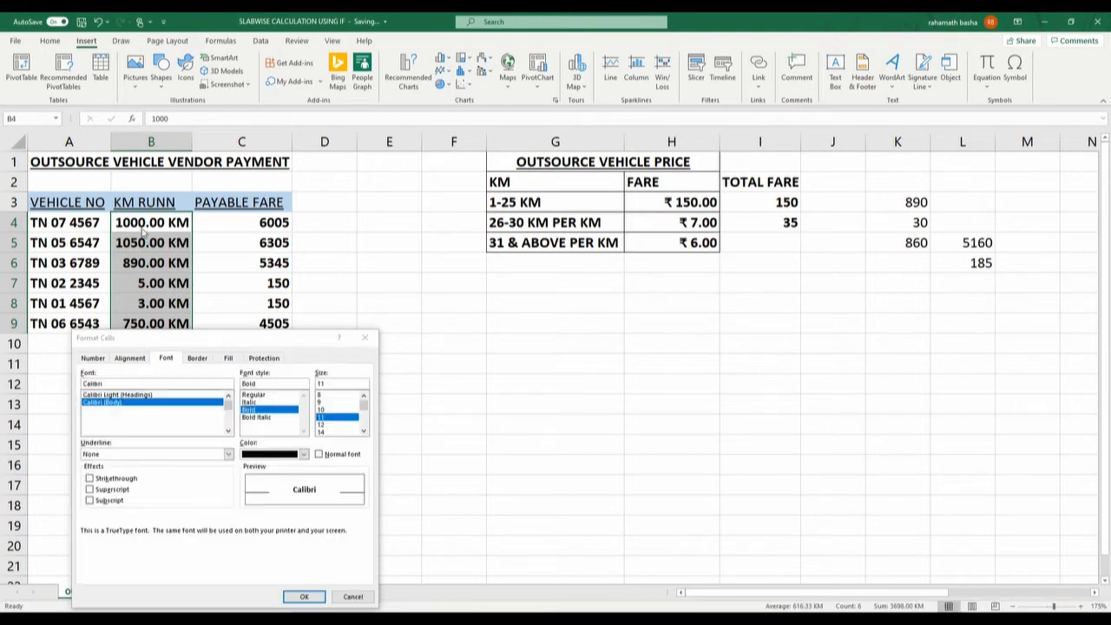
left_click(94, 357)
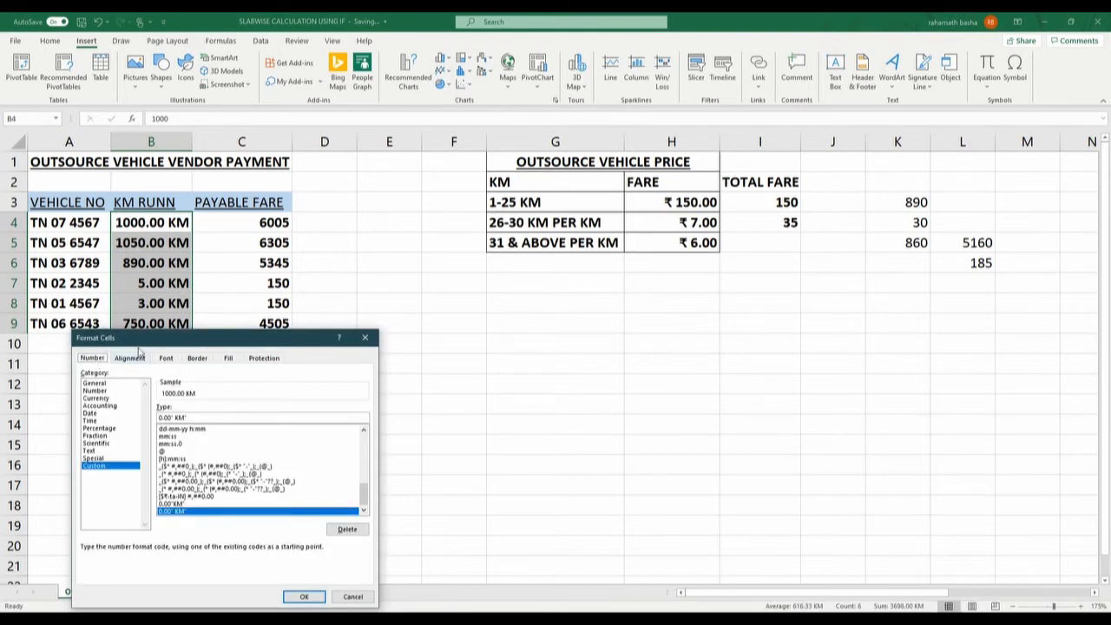
left_click_drag(171, 339, 265, 178)
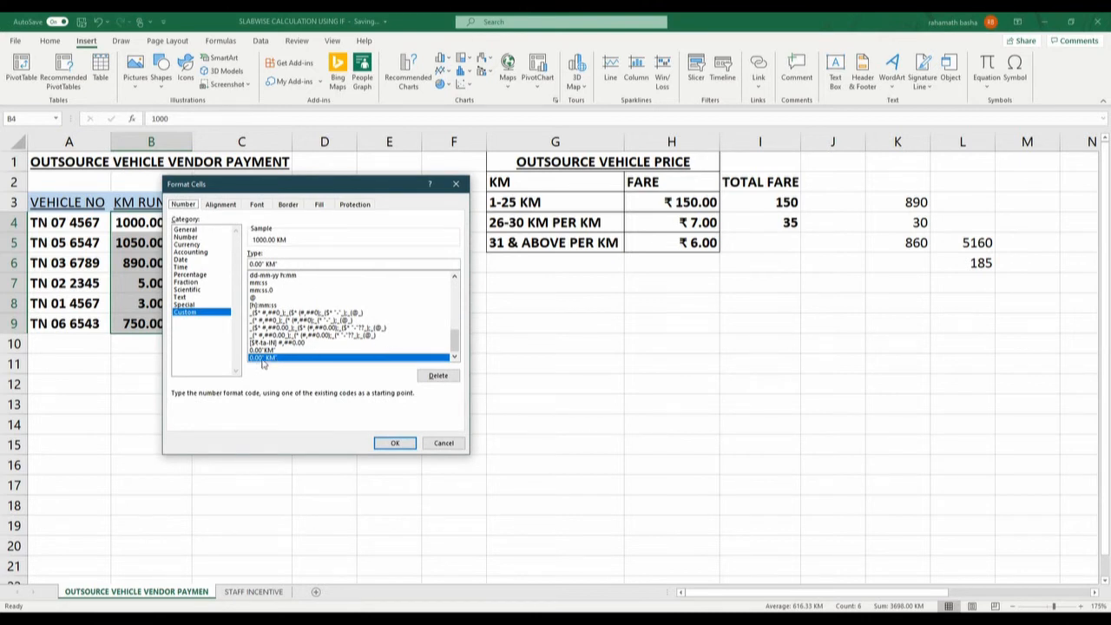
scroll(264, 339, "up", 15)
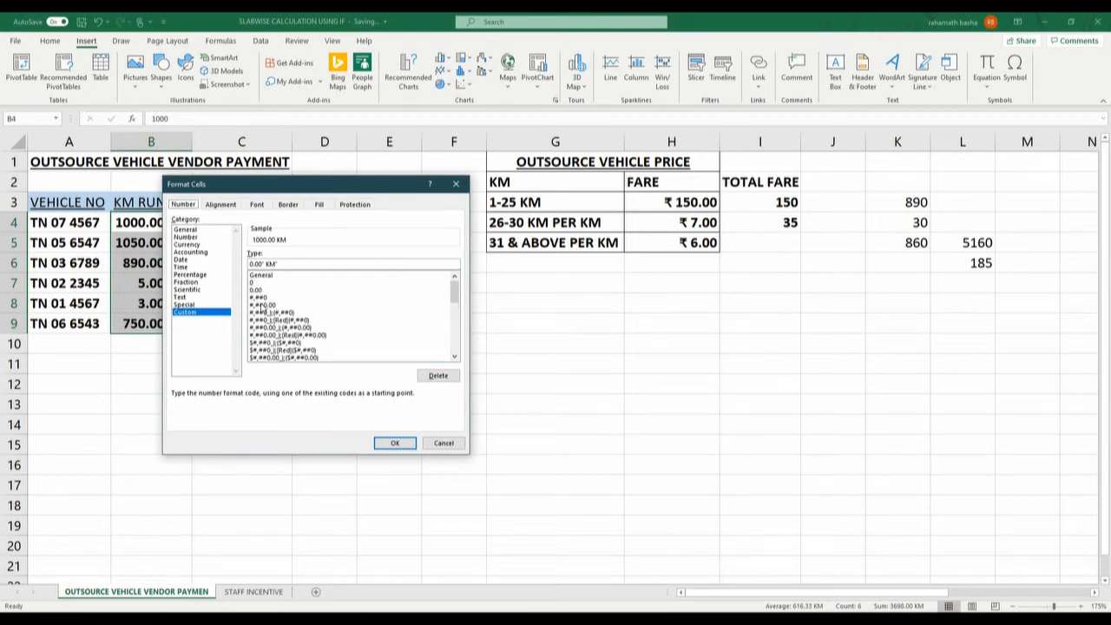
left_click(260, 289)
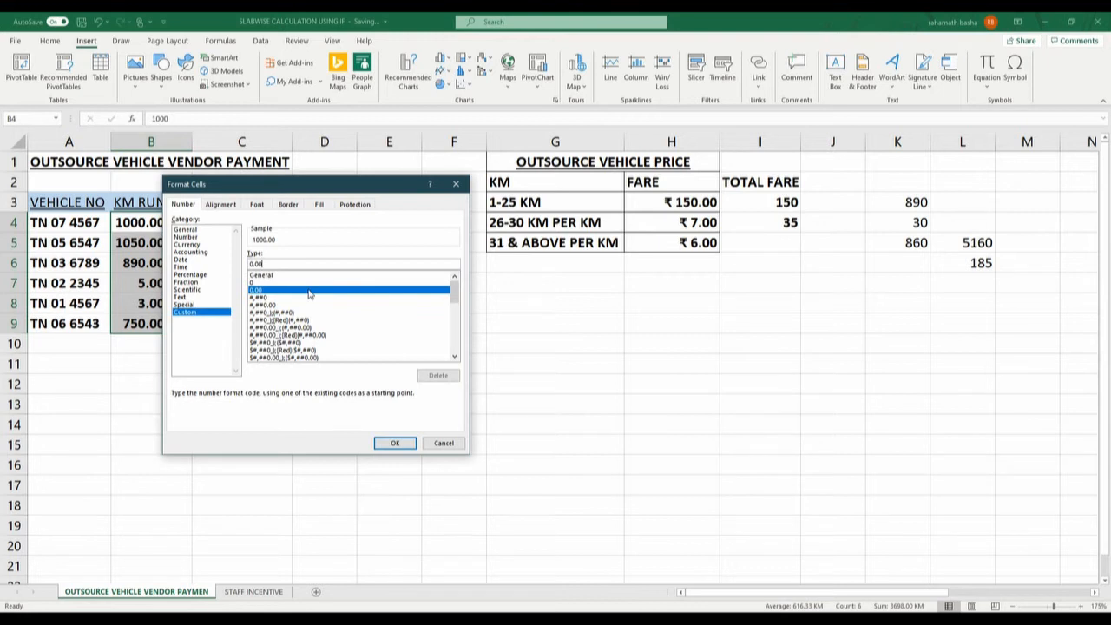
type("\" NOS")
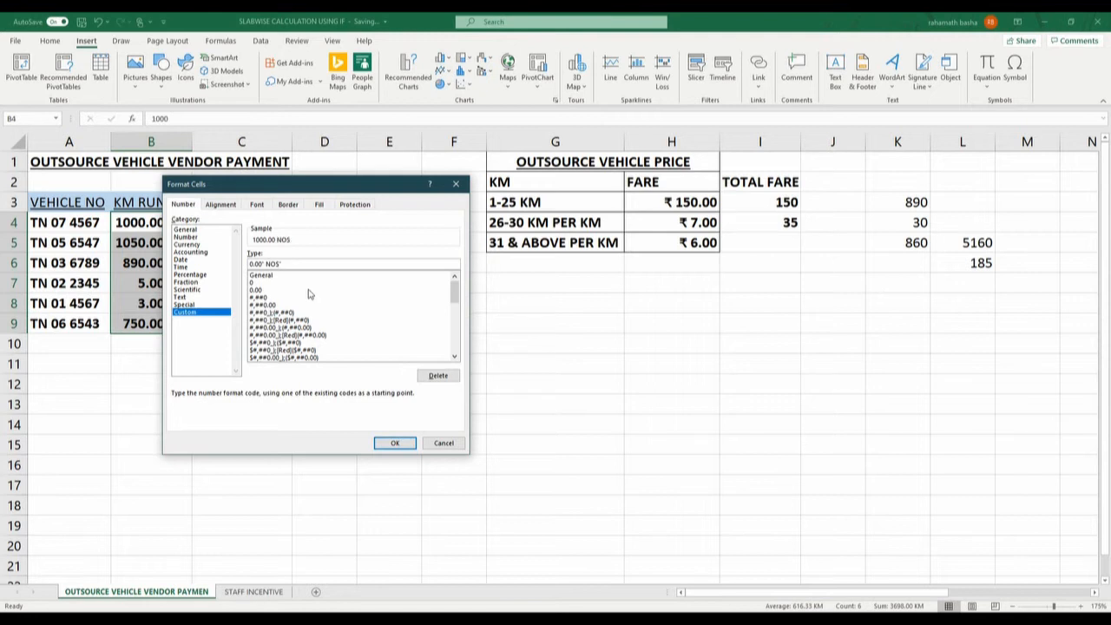
left_click(395, 444)
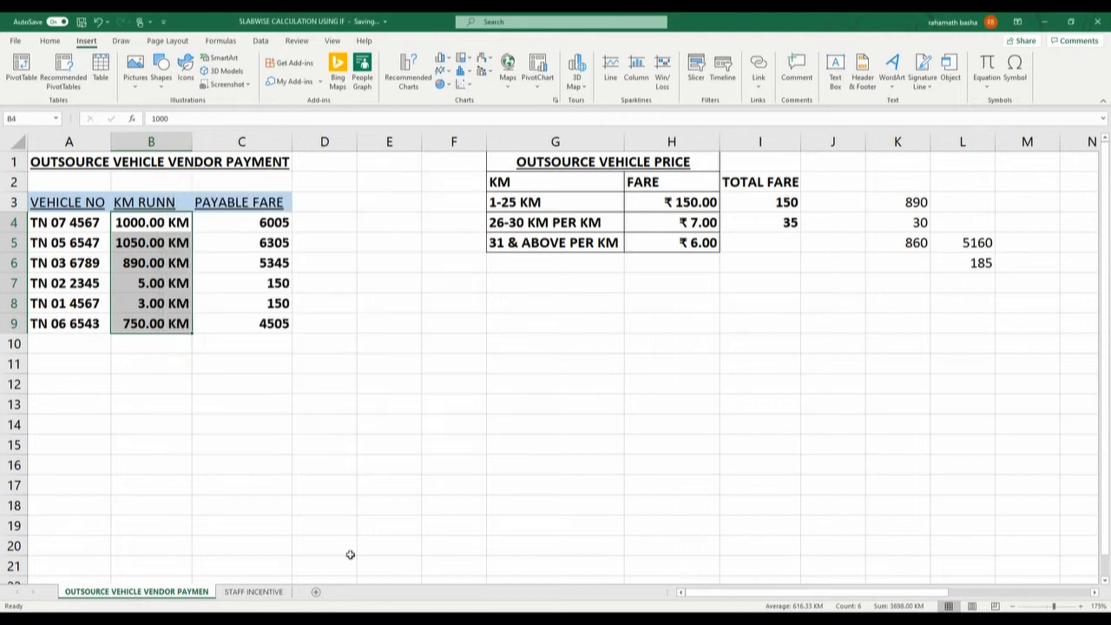
left_click(250, 354)
Set the number format of B4:B9 to the custom format 0.00" KM".
left_click(176, 222)
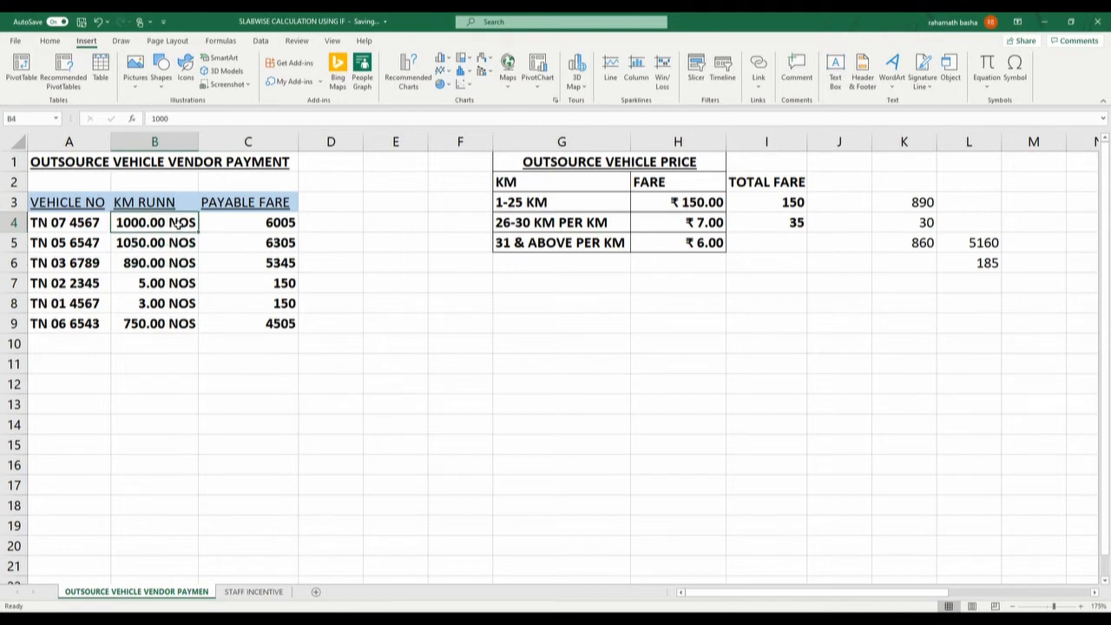
key("ctrl+shift+Down")
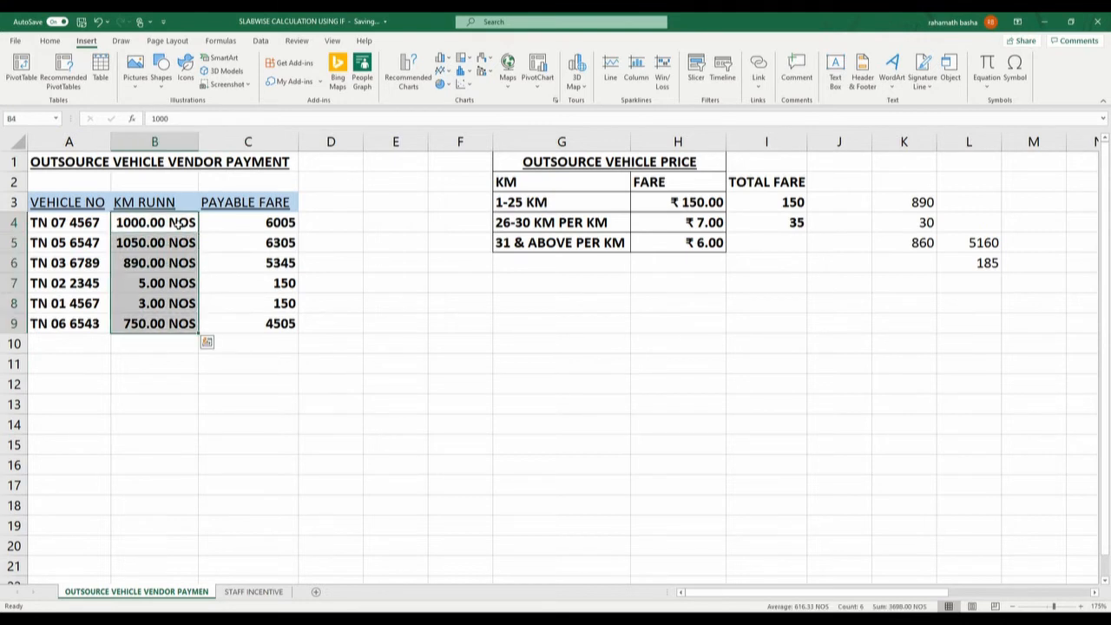
right_click(181, 224)
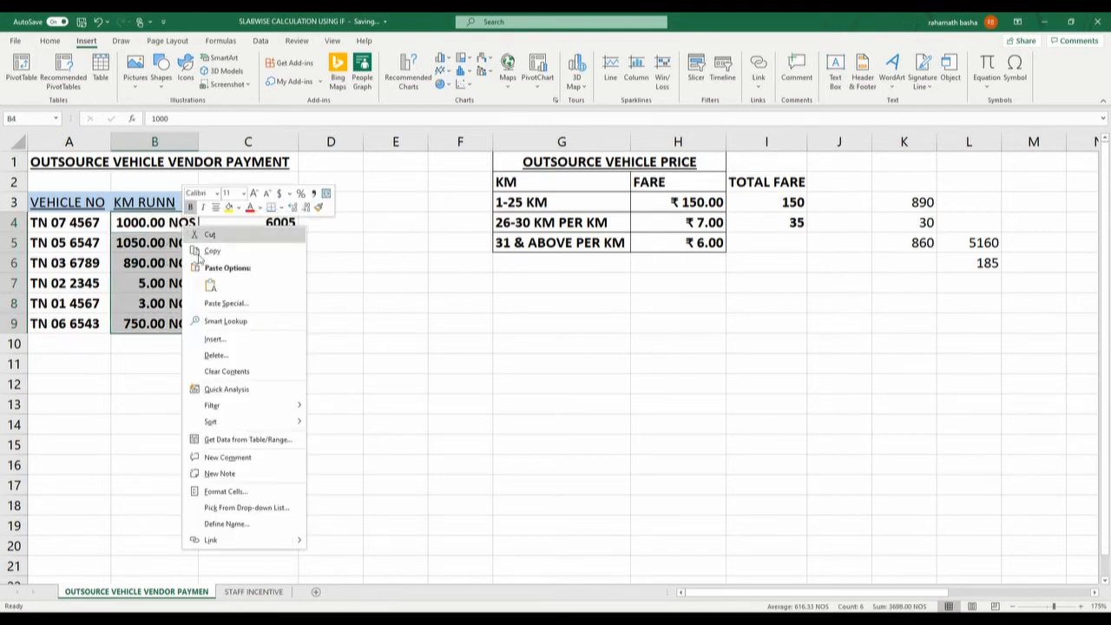
left_click(225, 491)
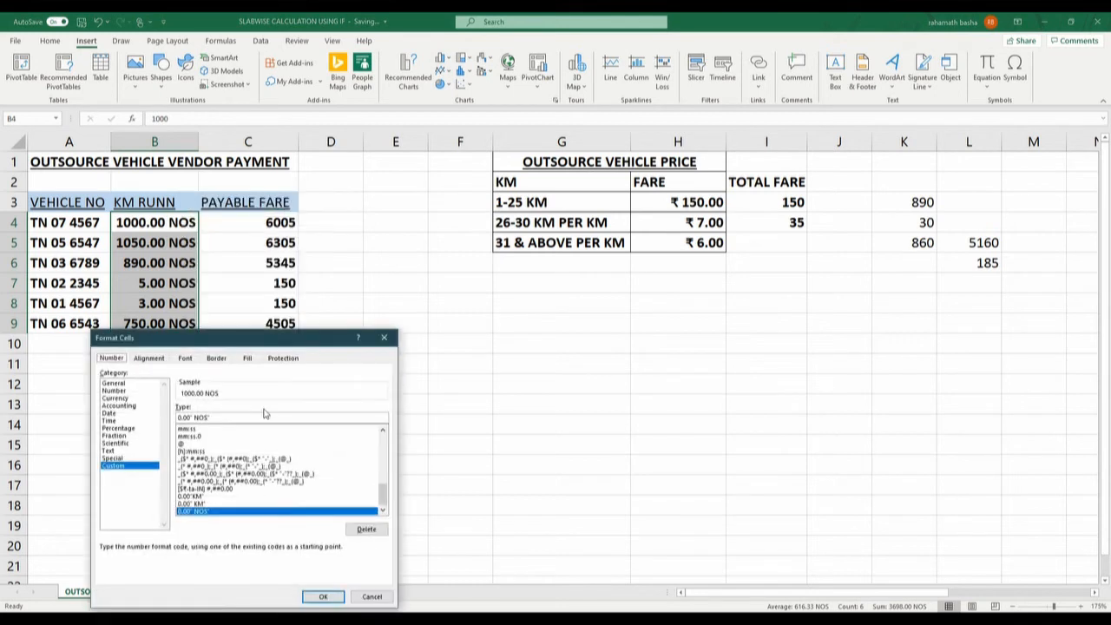
left_click(204, 503)
left_click(323, 596)
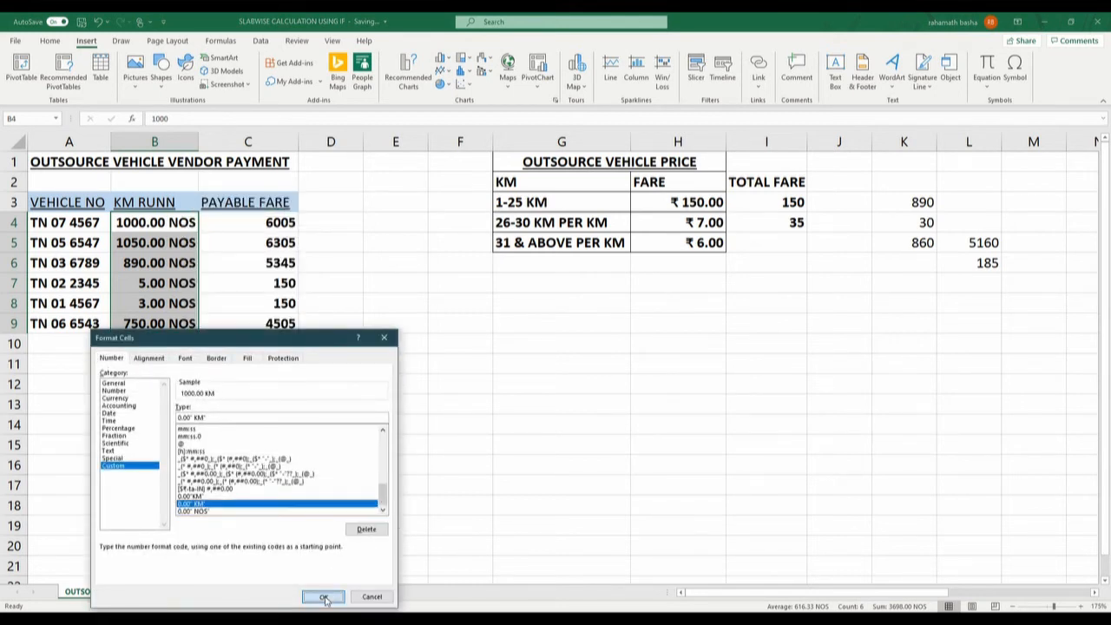
left_click(293, 330)
left_click(137, 259)
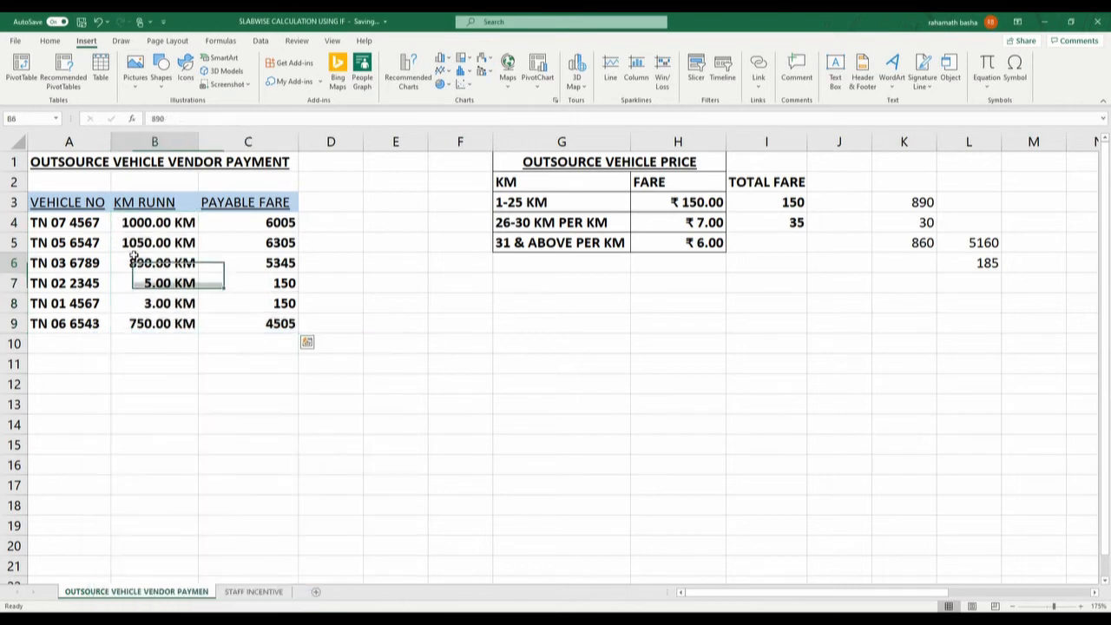
Format the 1-25 KM fare in H3 as Currency with two decimal places and the ₹ Tamil (India) symbol.
left_click(616, 298)
left_click(696, 201)
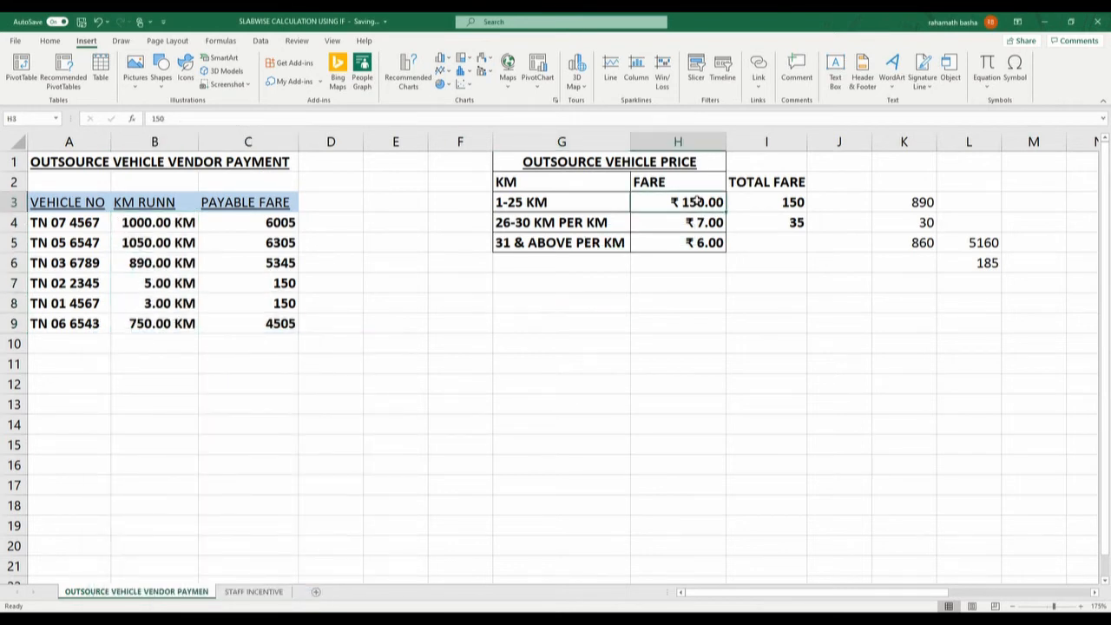
right_click(696, 201)
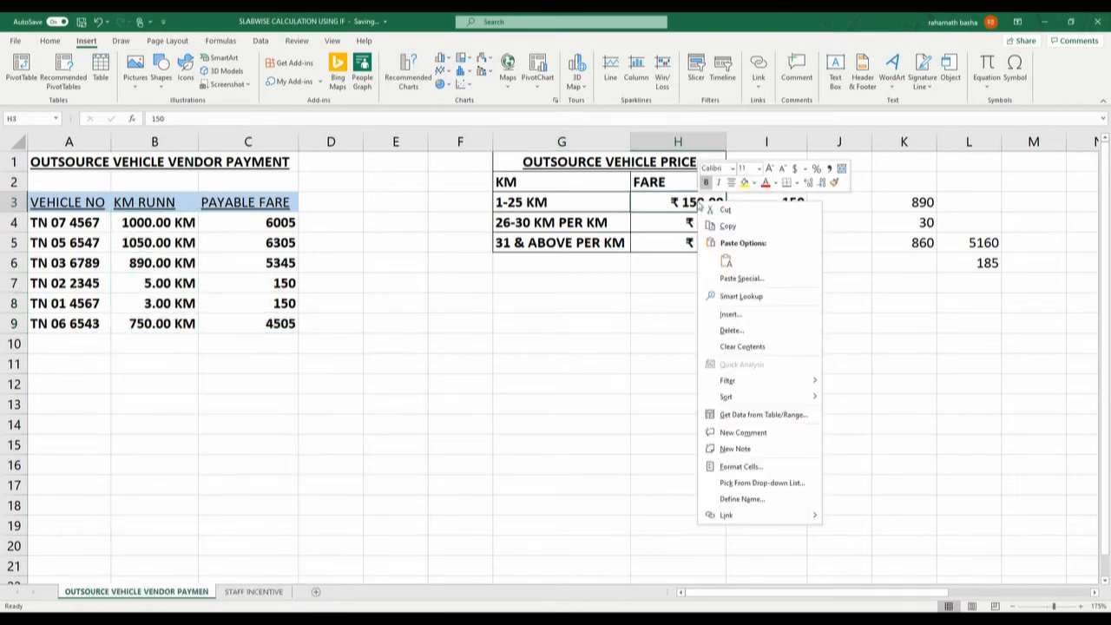
left_click(789, 470)
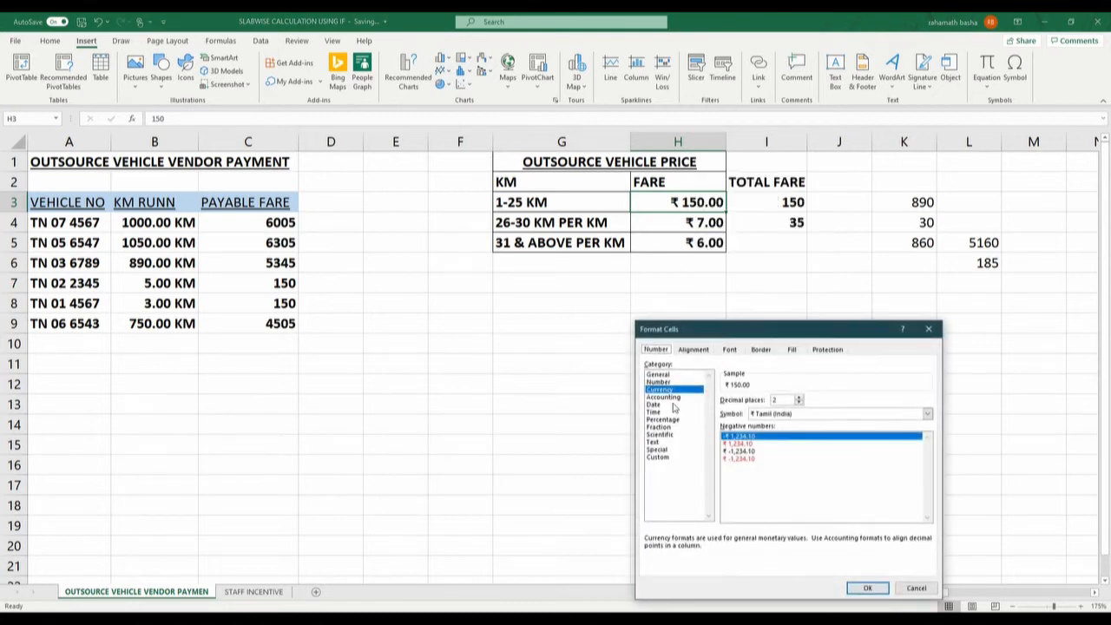
left_click(927, 414)
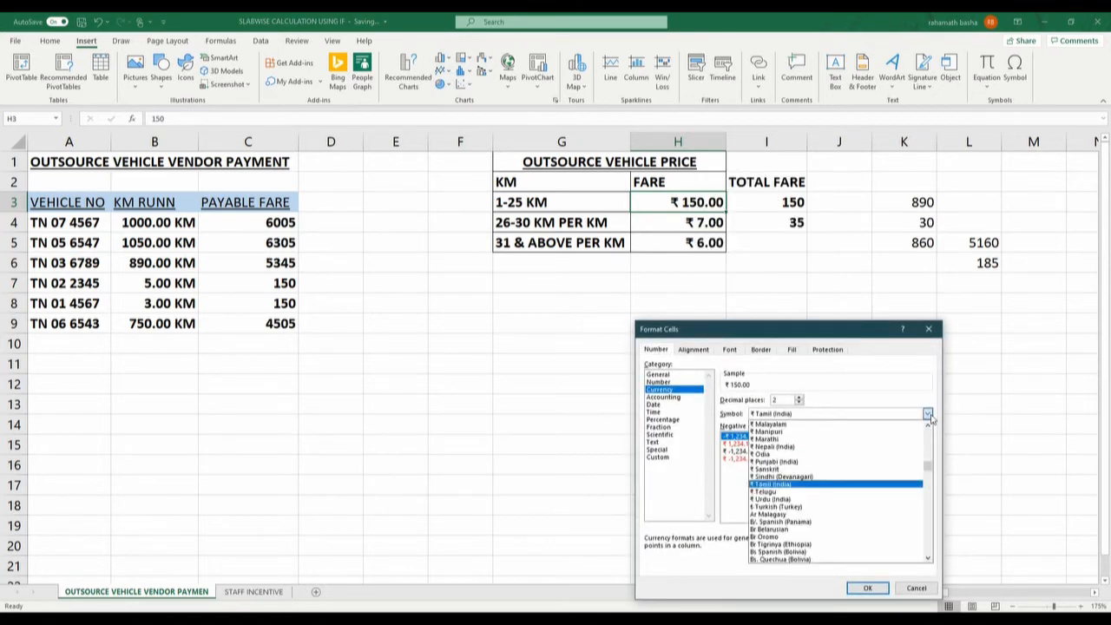
left_click(868, 484)
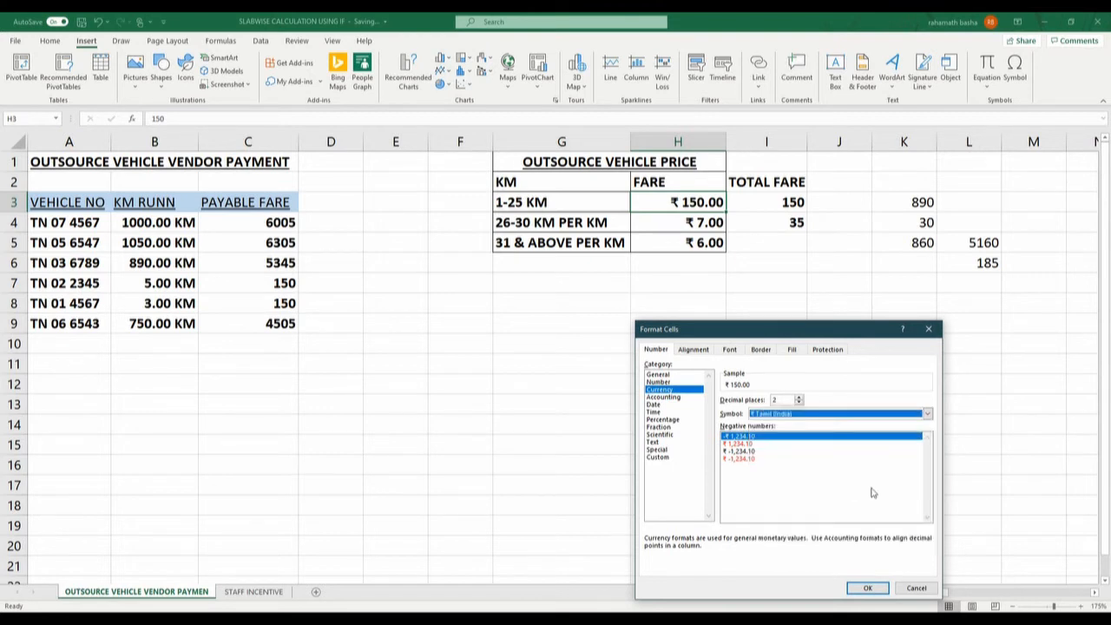
left_click(868, 588)
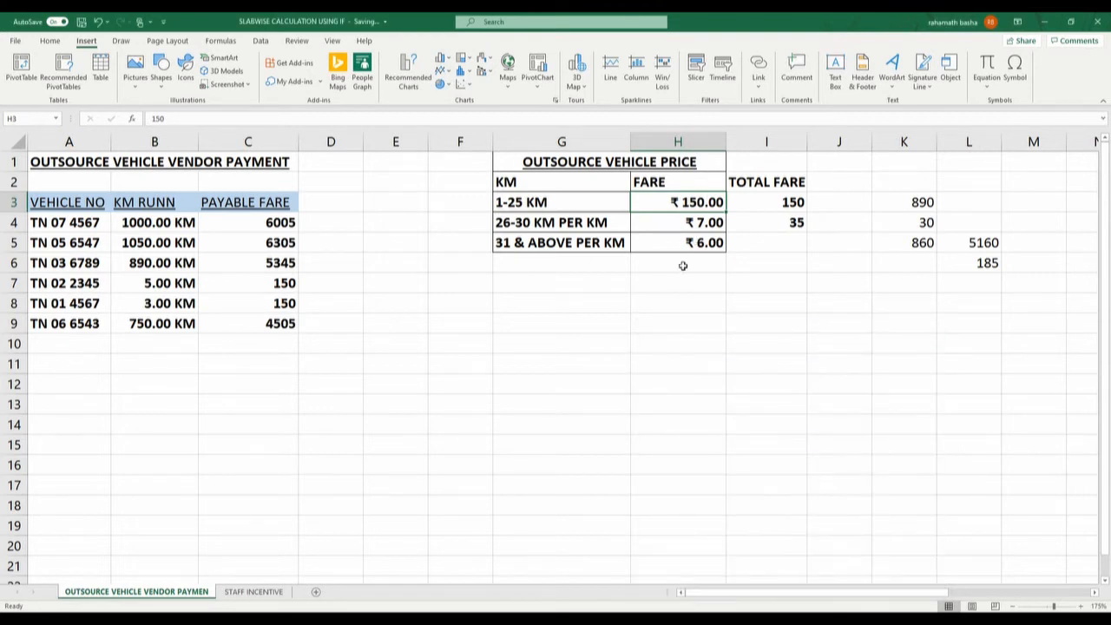
left_click(664, 299)
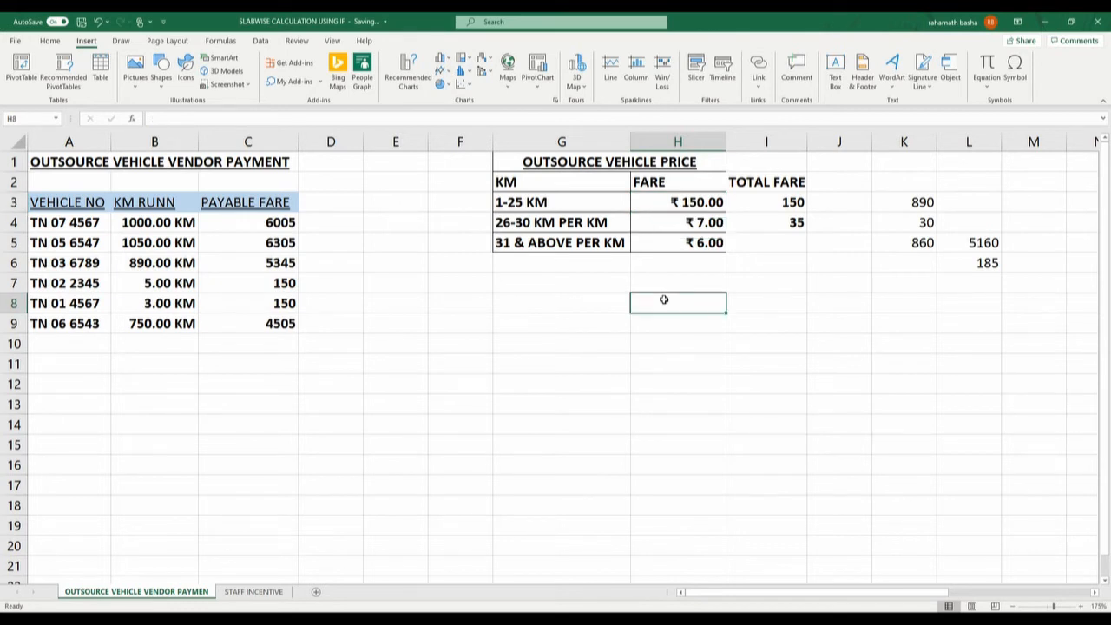
Examine the nested IF payable-fare formula in C4 alongside the vehicle numbers and kilometres run, leaving it unchanged.
left_click(250, 349)
left_click(79, 349)
left_click(78, 184)
left_click(105, 268)
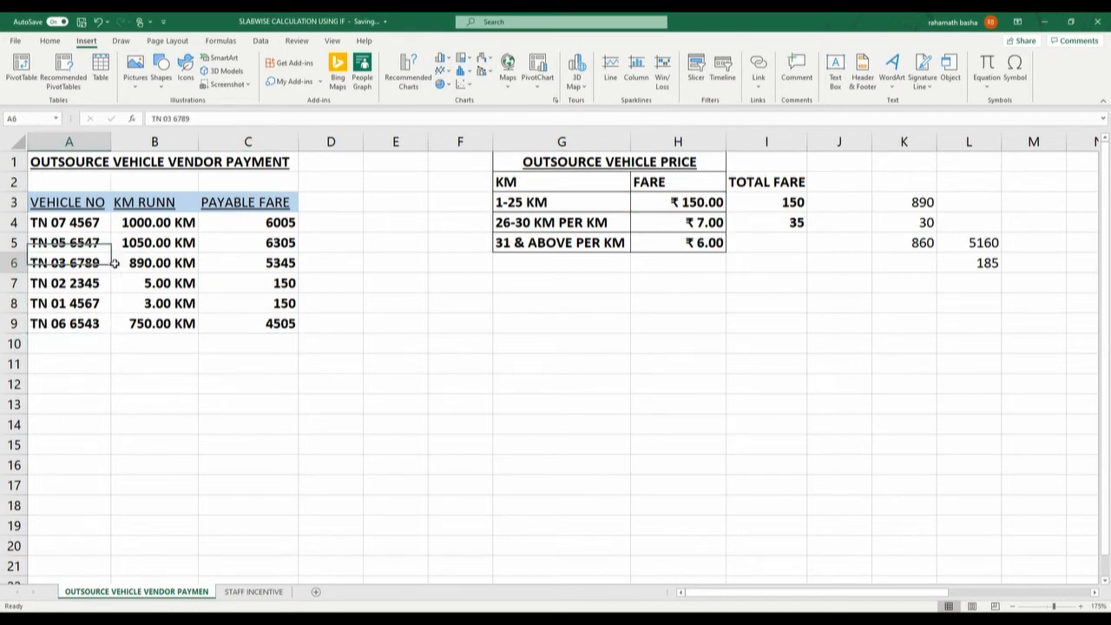
left_click(155, 243)
left_click(154, 323)
left_click(265, 245)
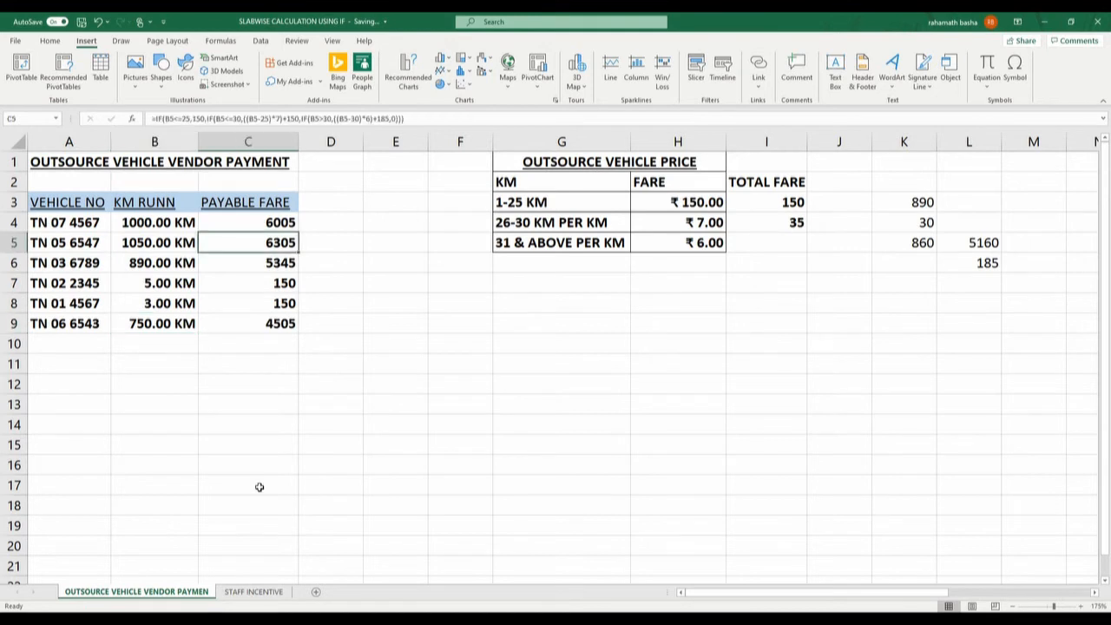
key("Up")
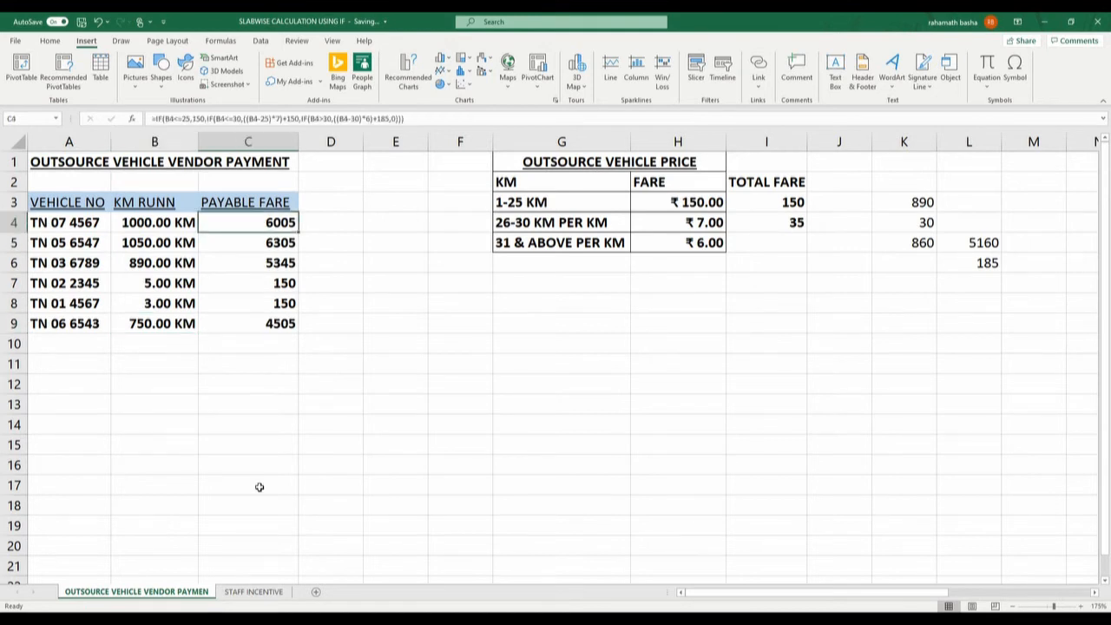
key("F2")
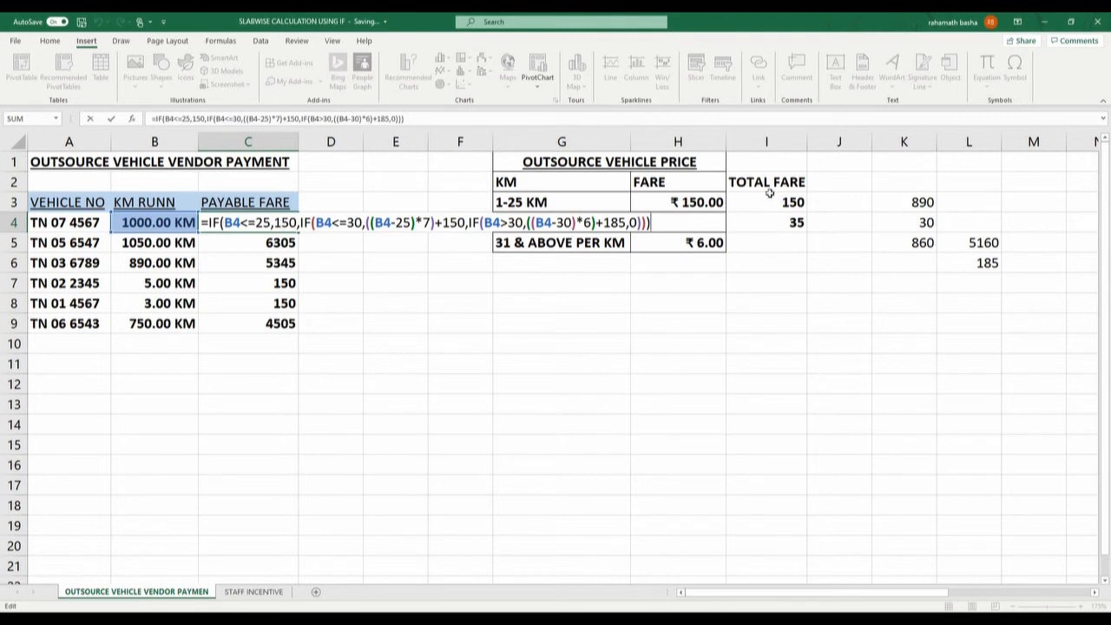
left_click(310, 228)
key("Return")
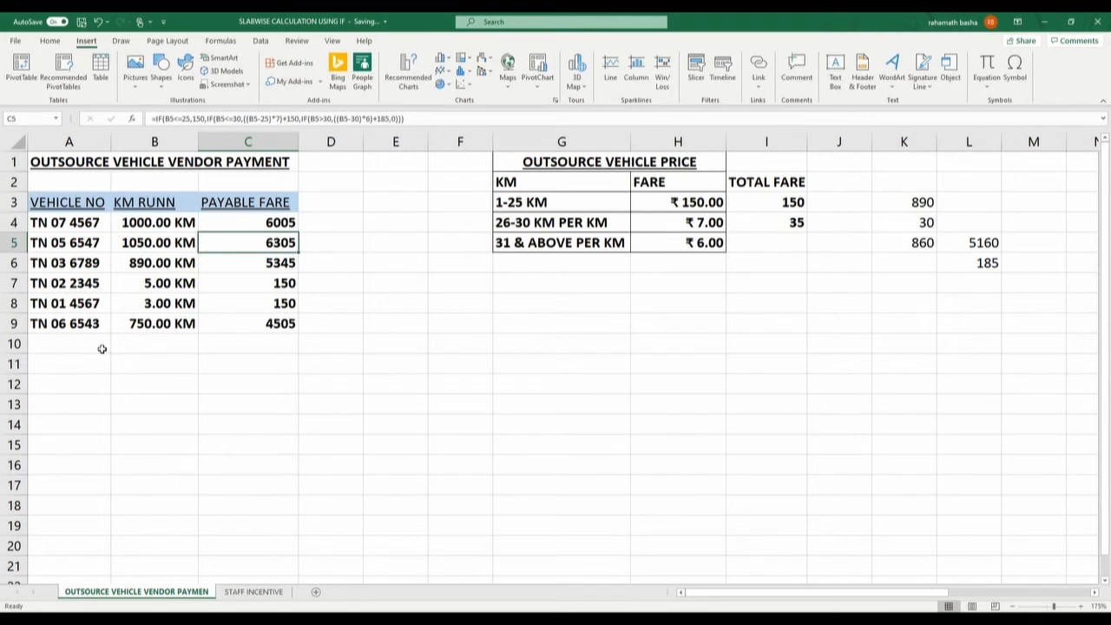
Check the payable fare in C7 against the kilometres run in B7.
left_click(223, 221)
left_click(237, 282)
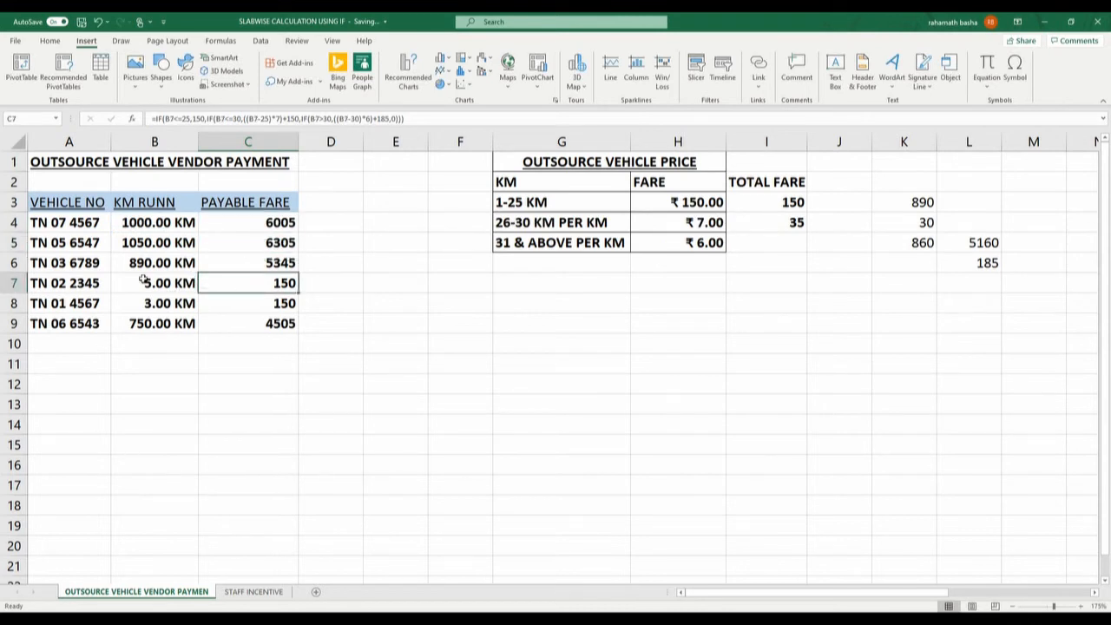
left_click(142, 281)
left_click(223, 267)
left_click(215, 363)
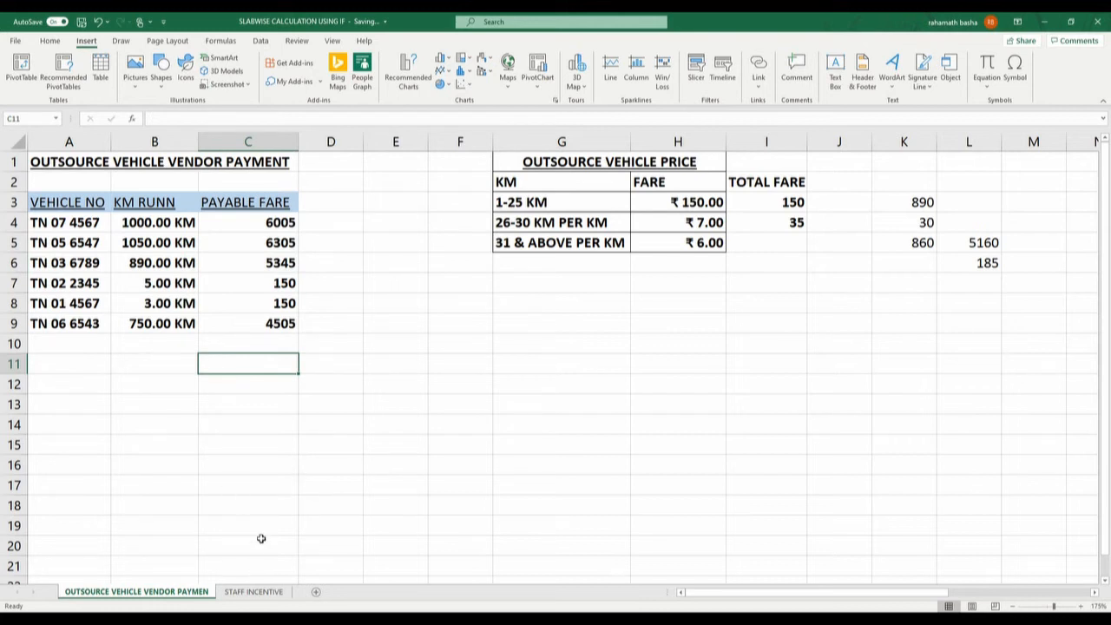
Switch to the STAFF INCENTIVE sheet and go through the staff, designation and total income columns.
left_click(254, 591)
left_click(368, 382)
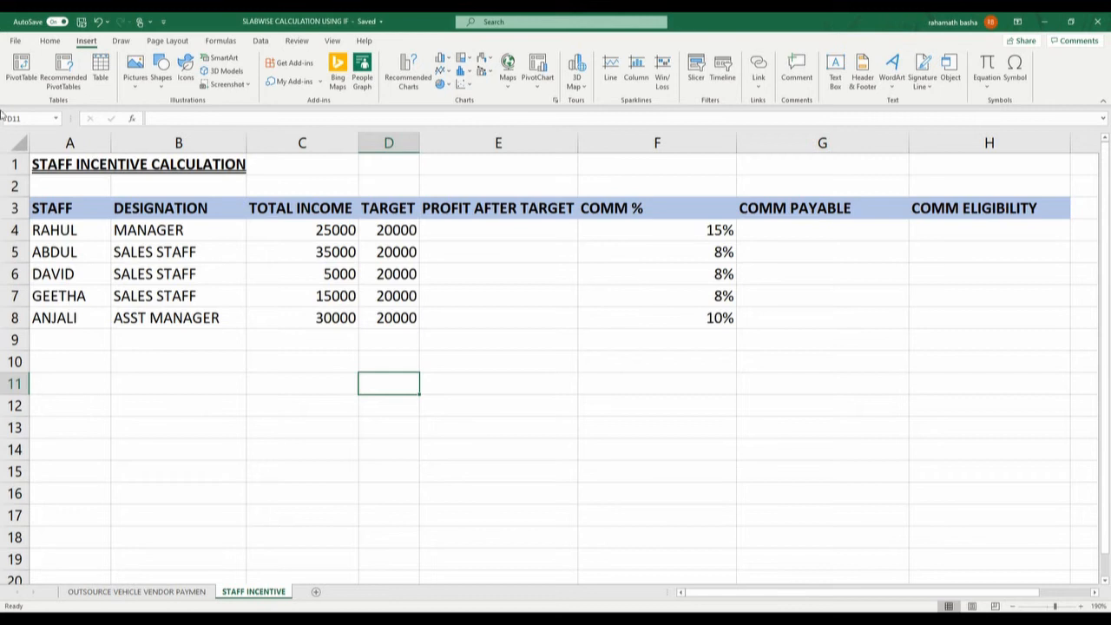
left_click(69, 230)
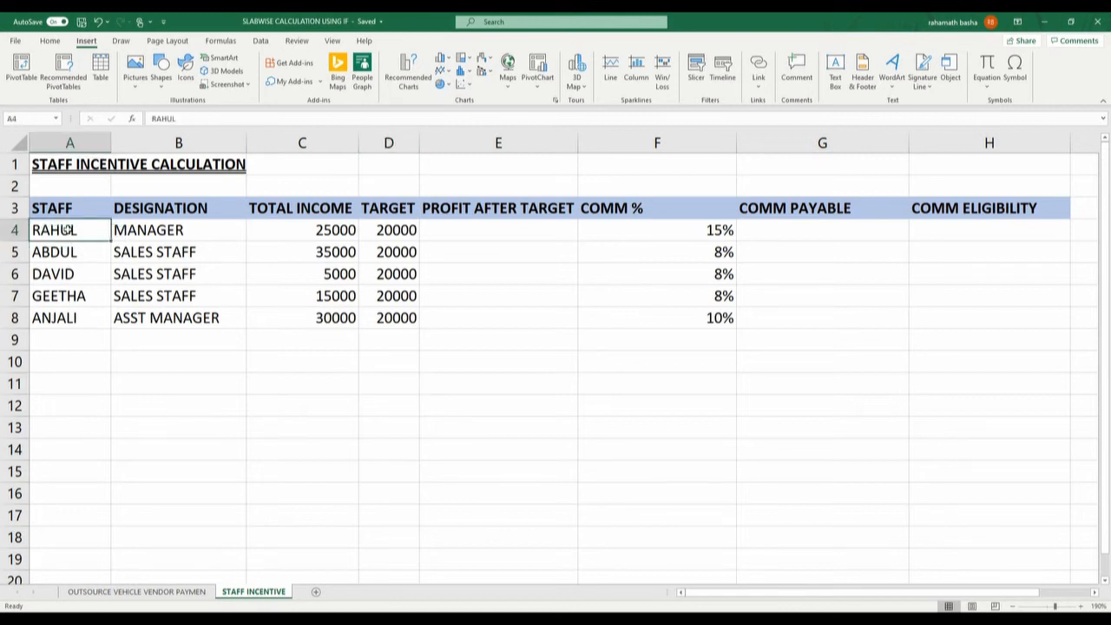
key("Right")
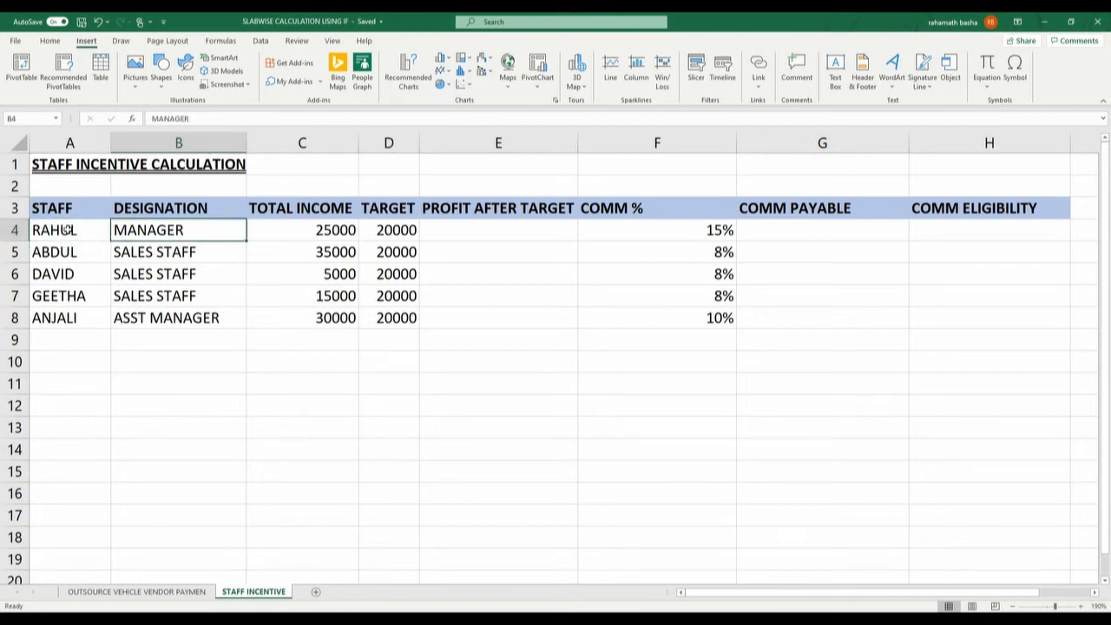
key("Right")
key("Down")
key("Down")
key("Down")
key("Down")
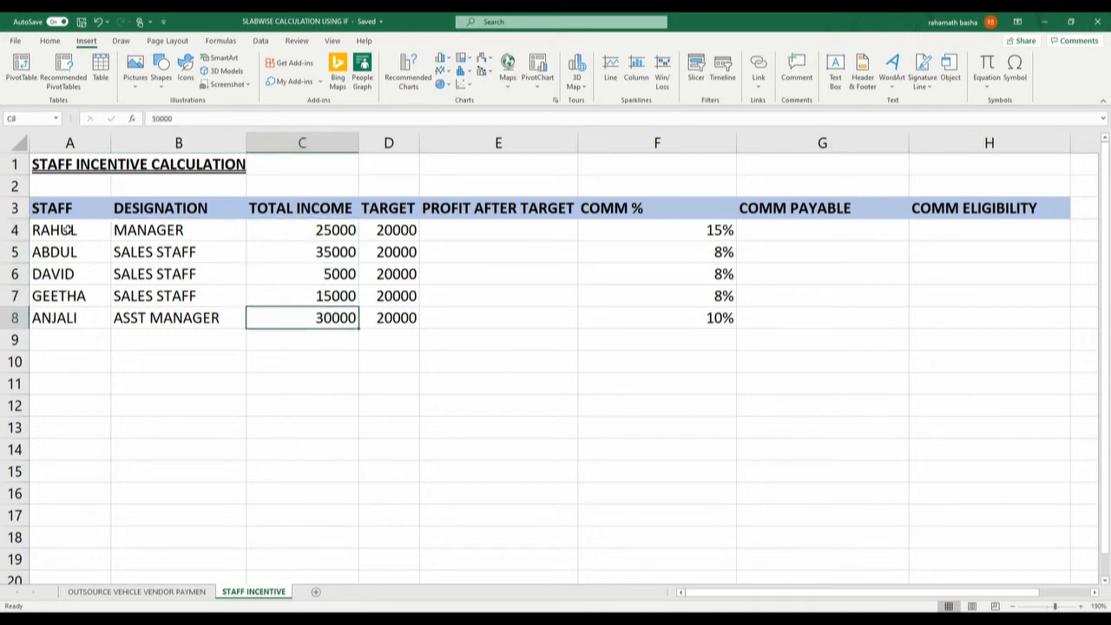
Compare the manager's total income in C4 with the target in D4.
key("Up")
key("Up")
key("Up")
key("Up")
key("Right")
key("Left")
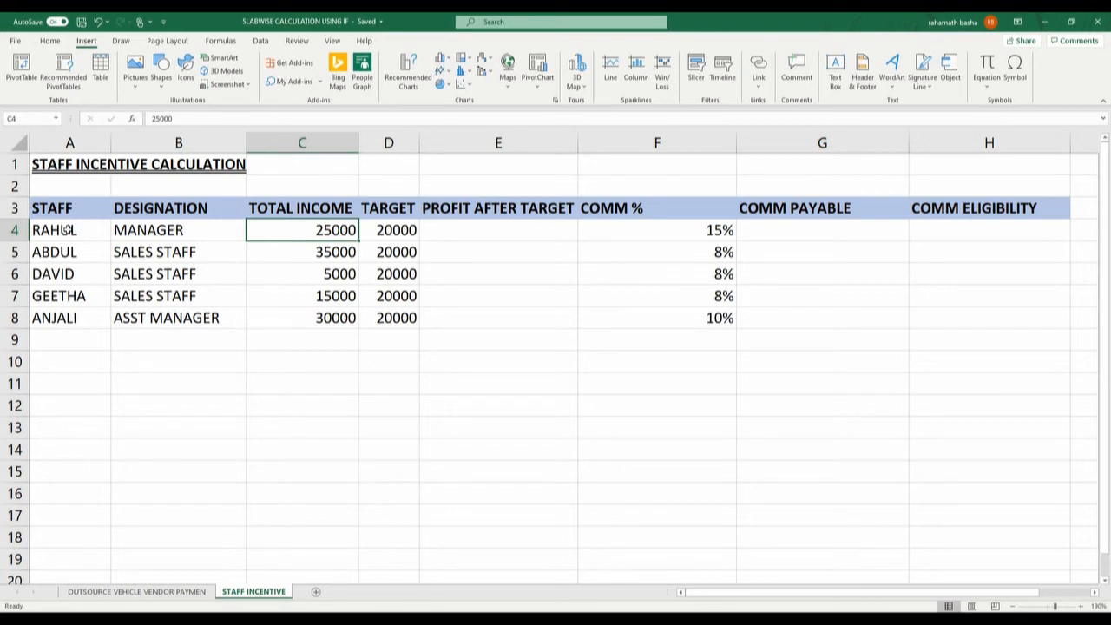
key("Right")
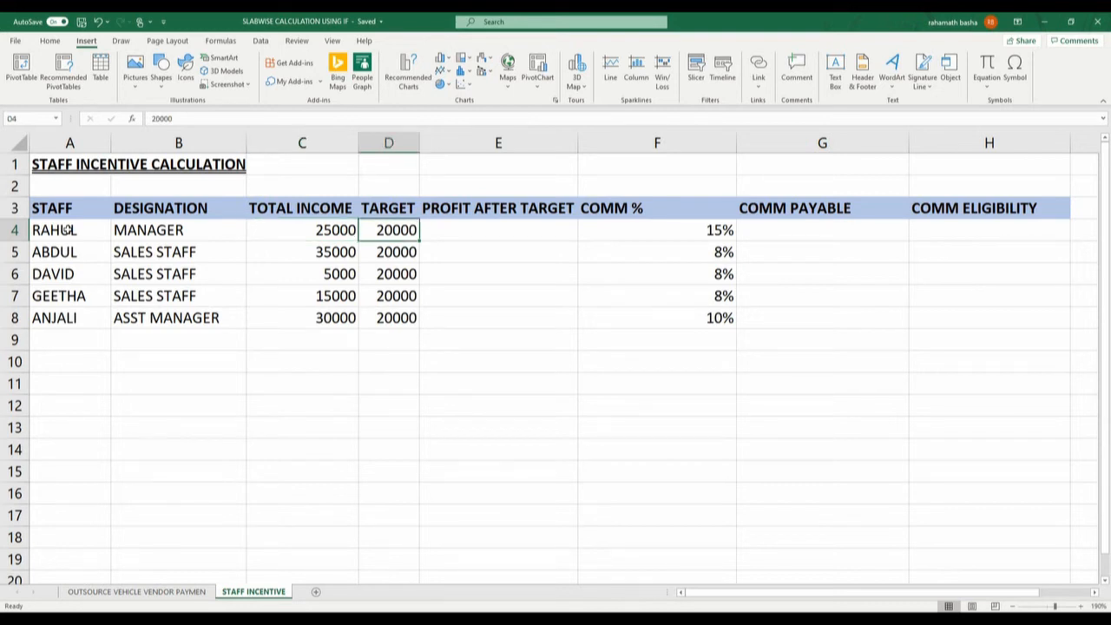
Look over the PROFIT AFTER TARGET column from its header down through the first staff rows.
key("Right")
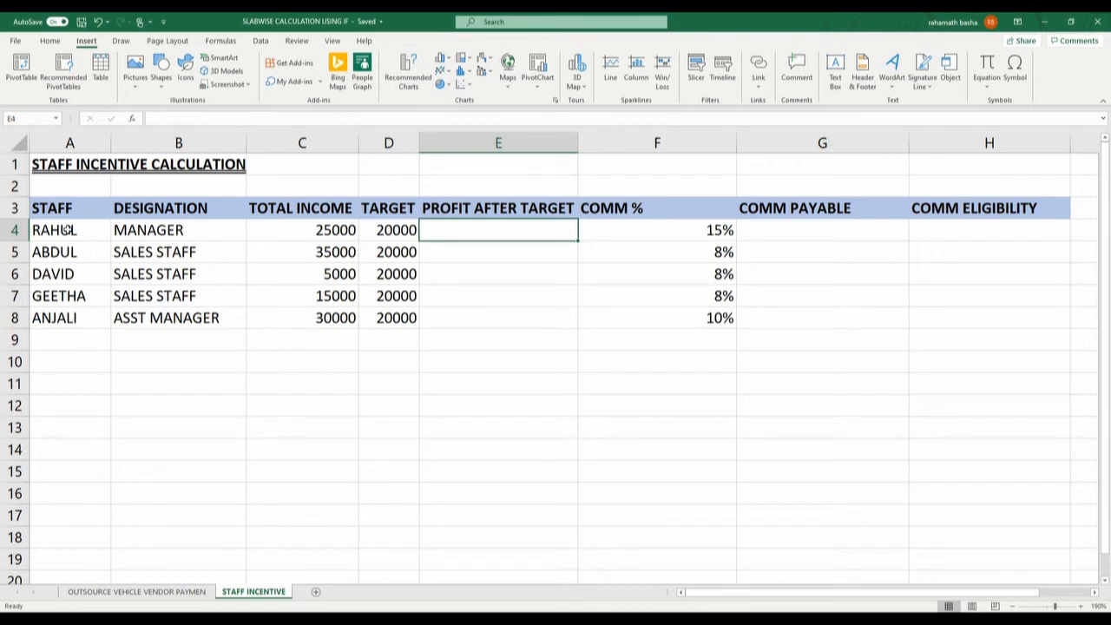
key("Up")
key("Down")
key("Down")
key("Up")
key("Up")
key("Down")
key("Down")
key("Down")
key("Up")
key("Up")
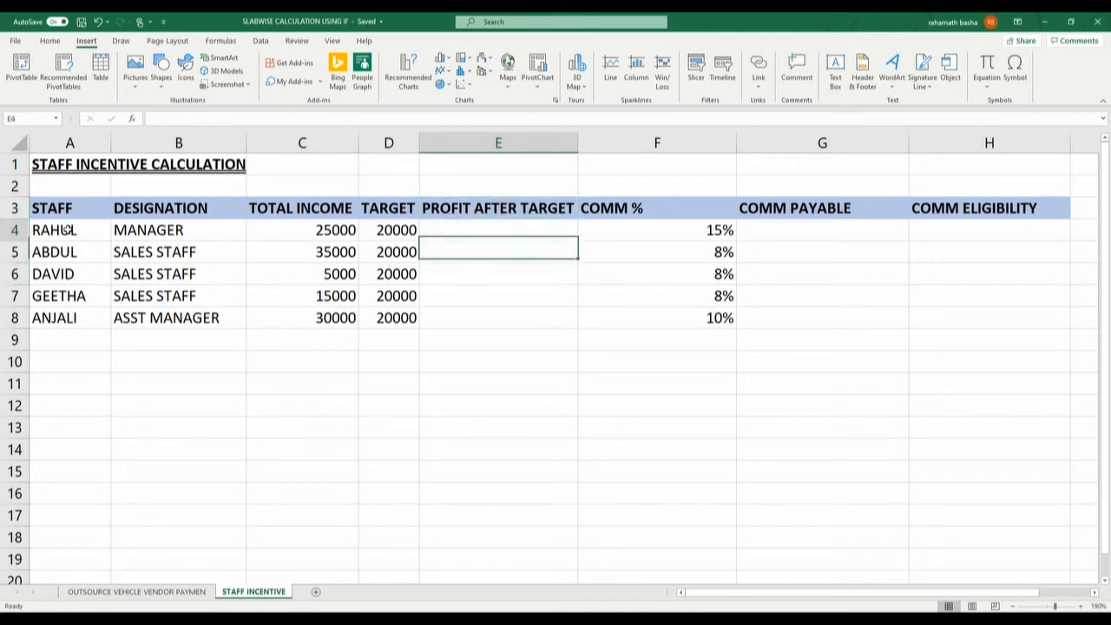
key("Up")
Review the COMM % rates in F4:F8 for the manager, sales staff and assistant manager.
key("Right")
key("Right")
key("Left")
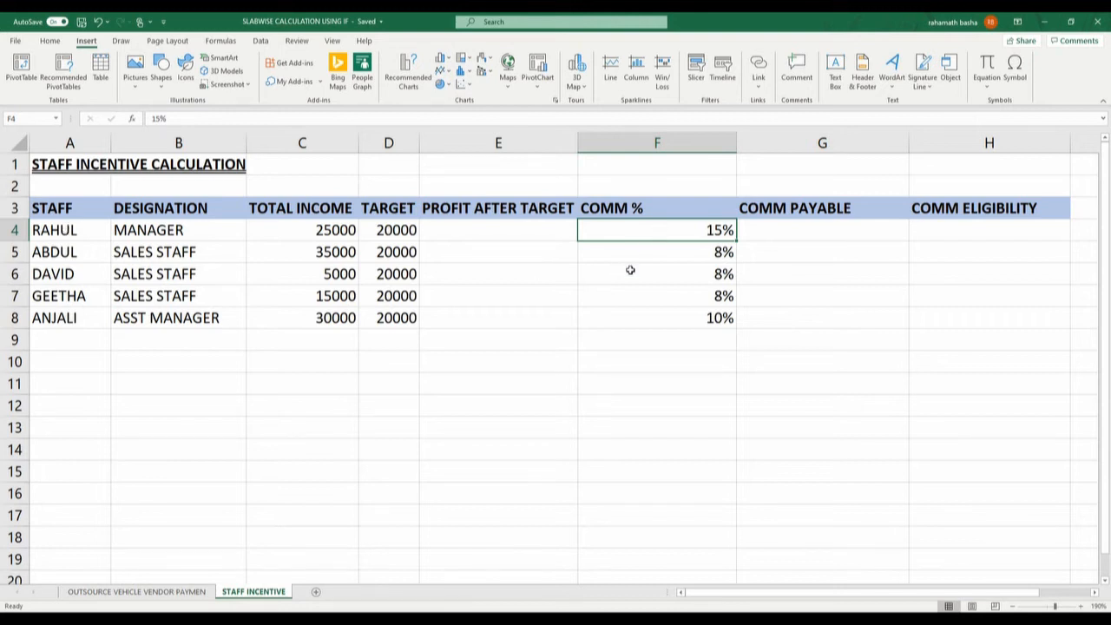
left_click(671, 257)
left_click(676, 280)
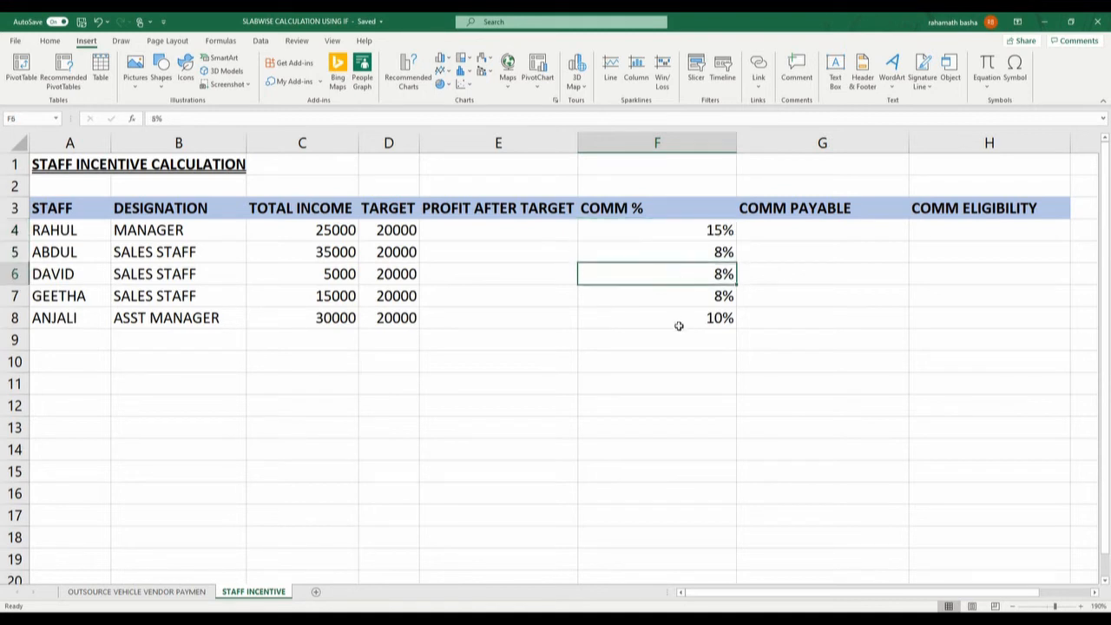
left_click(724, 320)
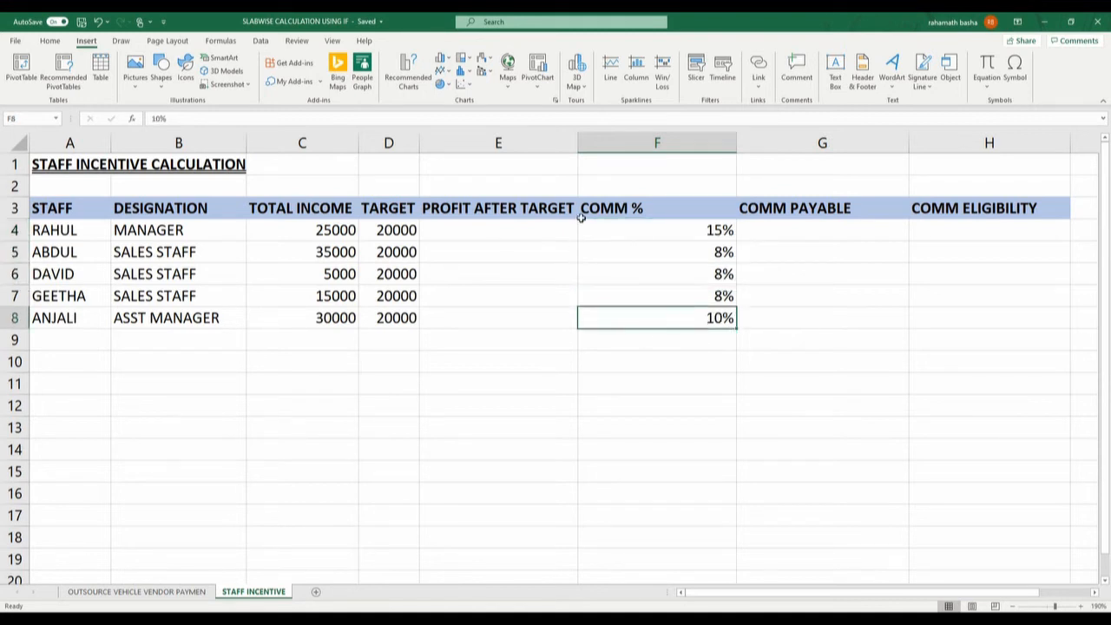
left_click(621, 236)
Look over the empty COMM PAYABLE cells G4:G8 for each staff member.
left_click(816, 234)
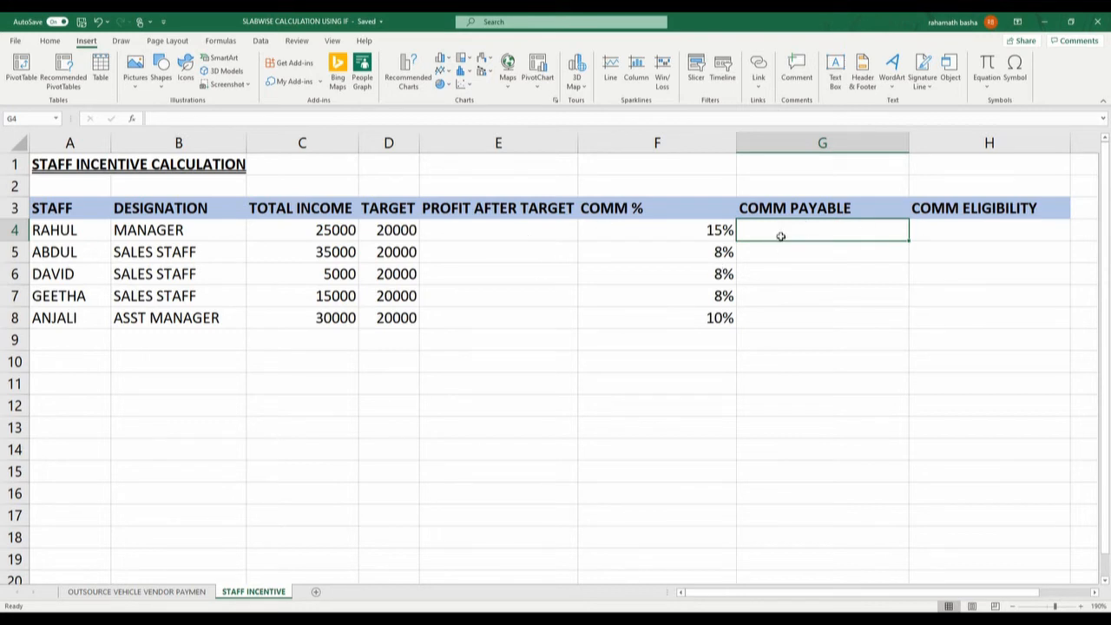
left_click(787, 275)
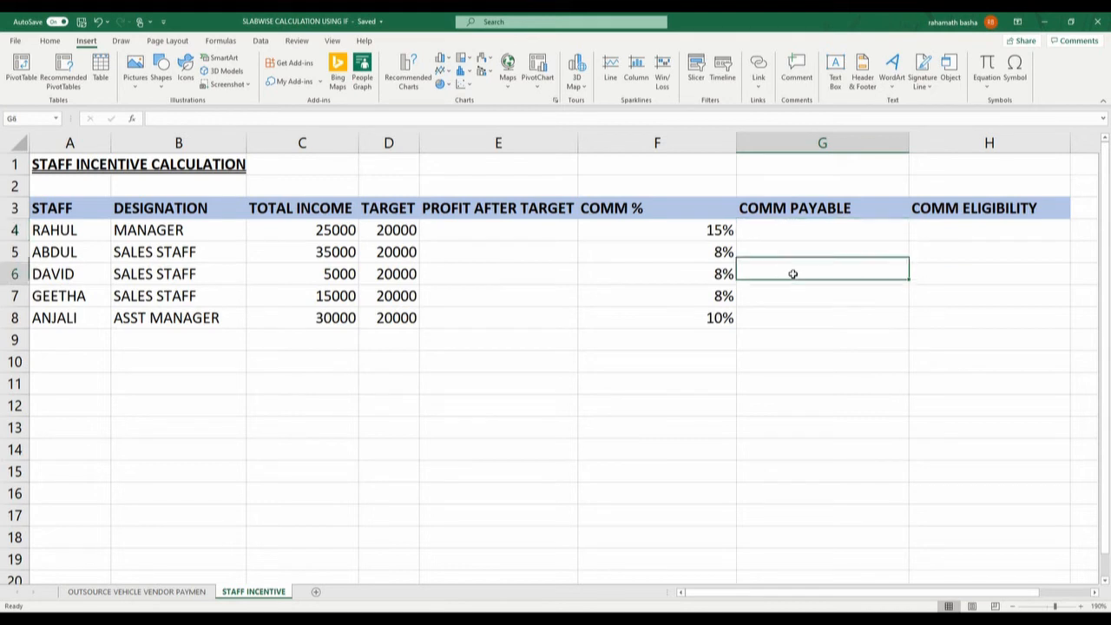
left_click(788, 248)
left_click(784, 233)
left_click(787, 252)
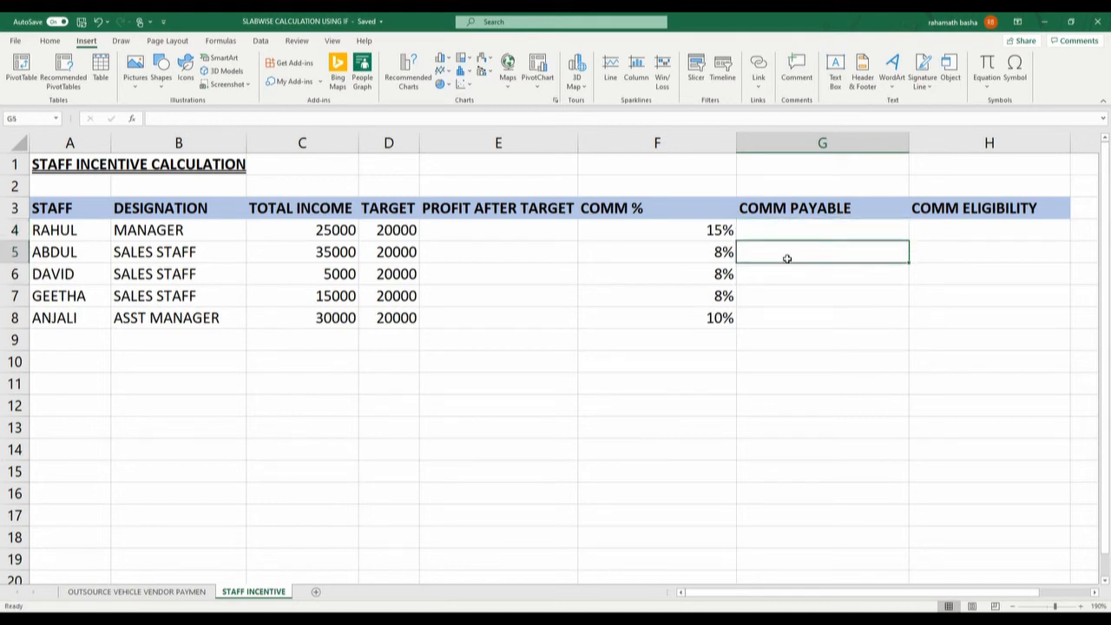
left_click(786, 272)
left_click(783, 295)
left_click(783, 314)
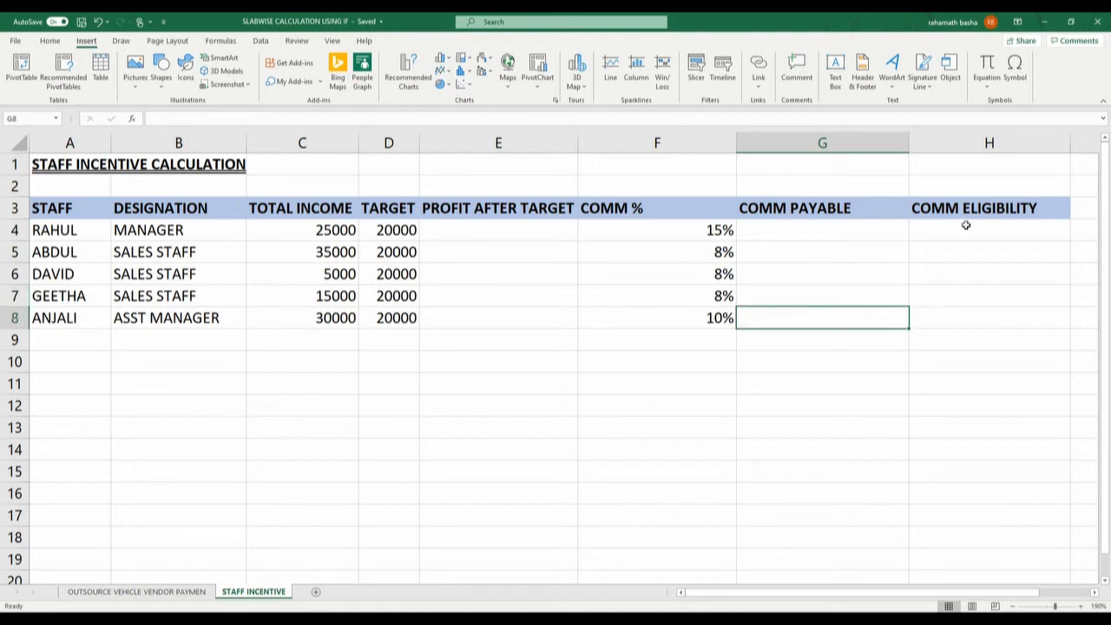
Look over the empty COMM ELIGIBILITY cells H4:H8 for each staff member.
left_click(965, 227)
left_click(969, 252)
left_click(969, 299)
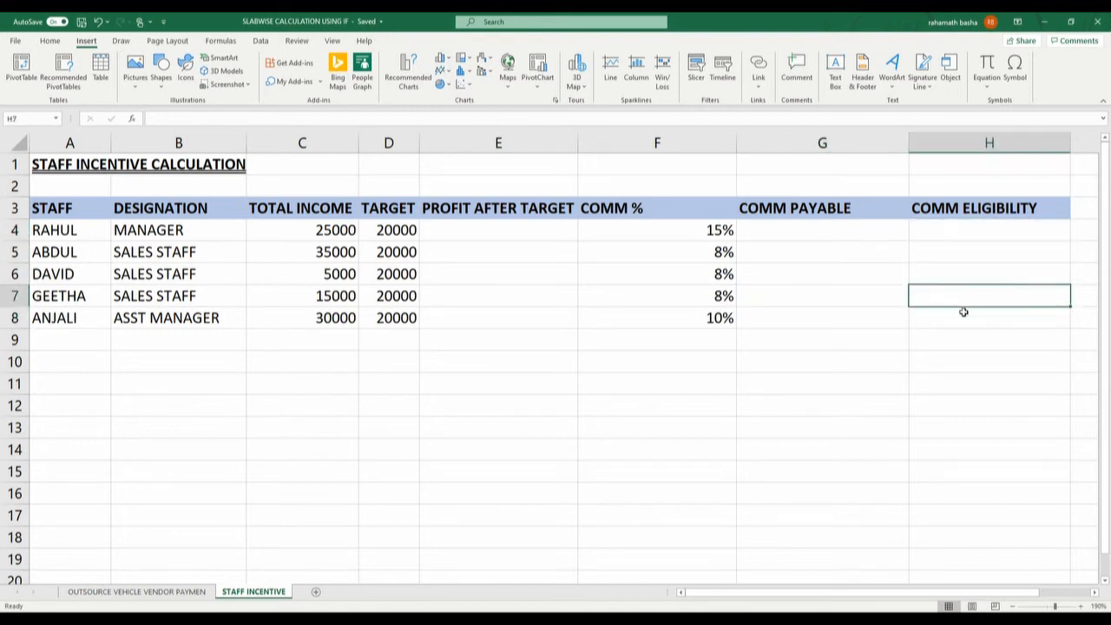
left_click(961, 317)
left_click(955, 226)
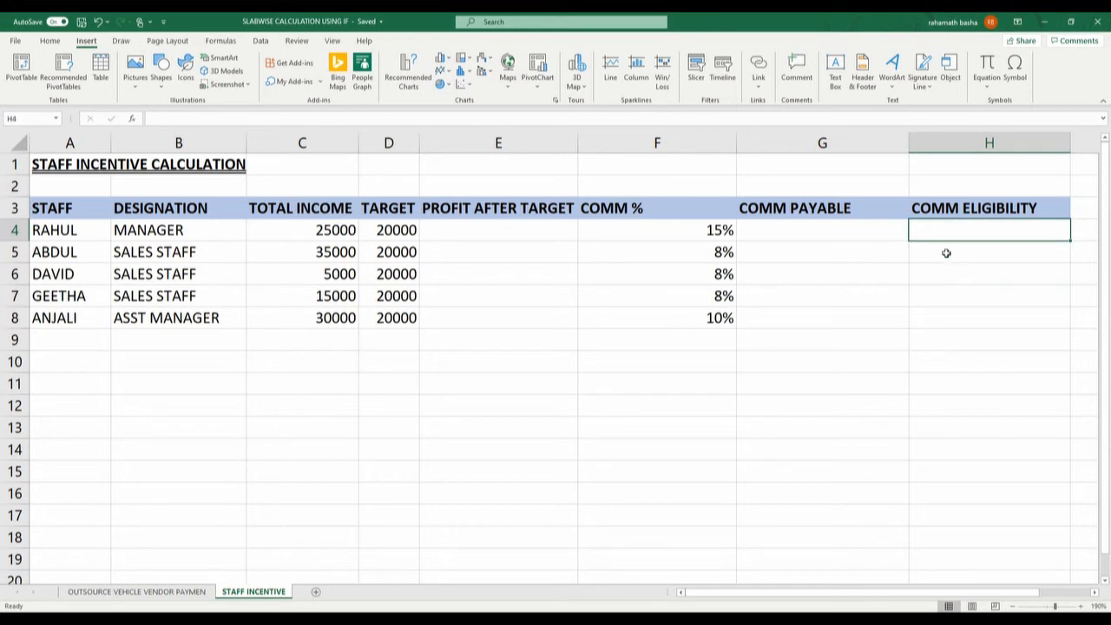
left_click(946, 251)
left_click(954, 273)
left_click(958, 292)
left_click(958, 315)
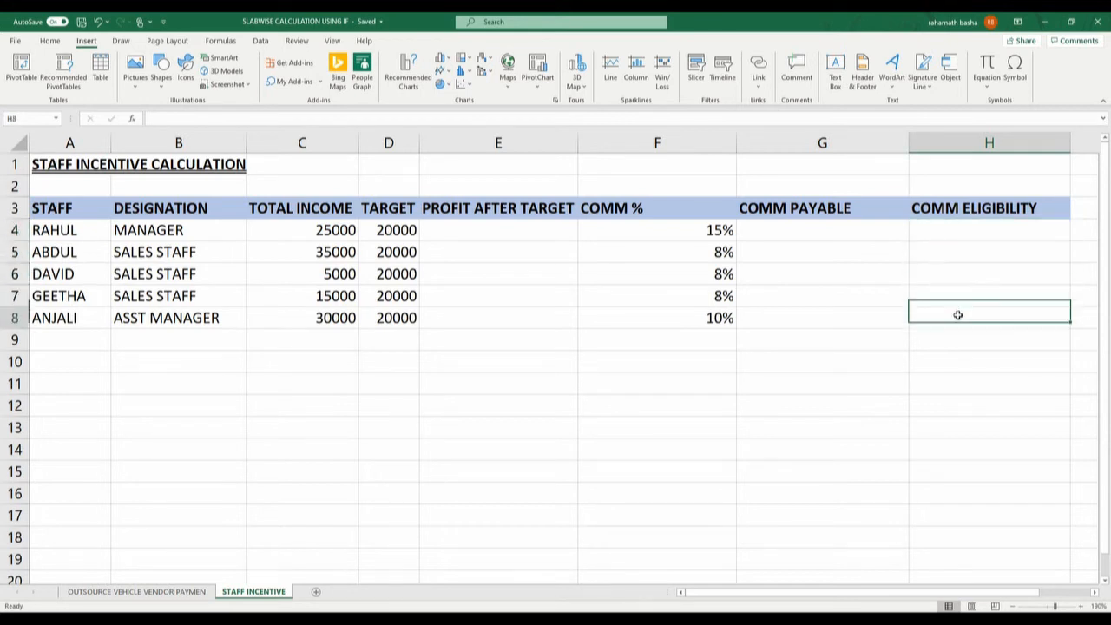
left_click(958, 245)
left_click(460, 229)
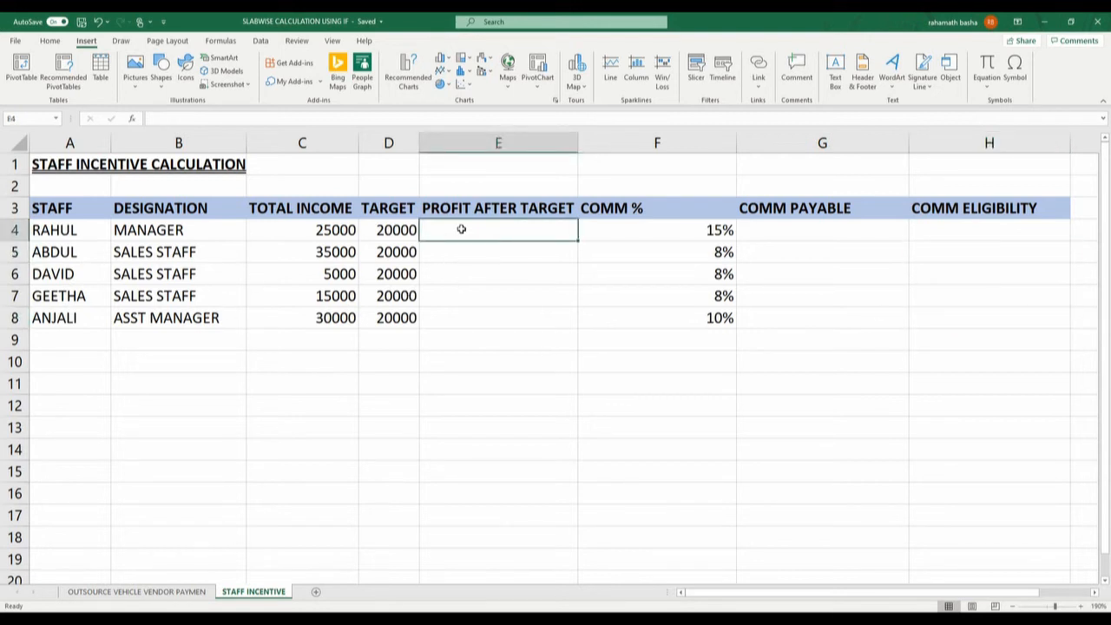
type("=")
key("Left")
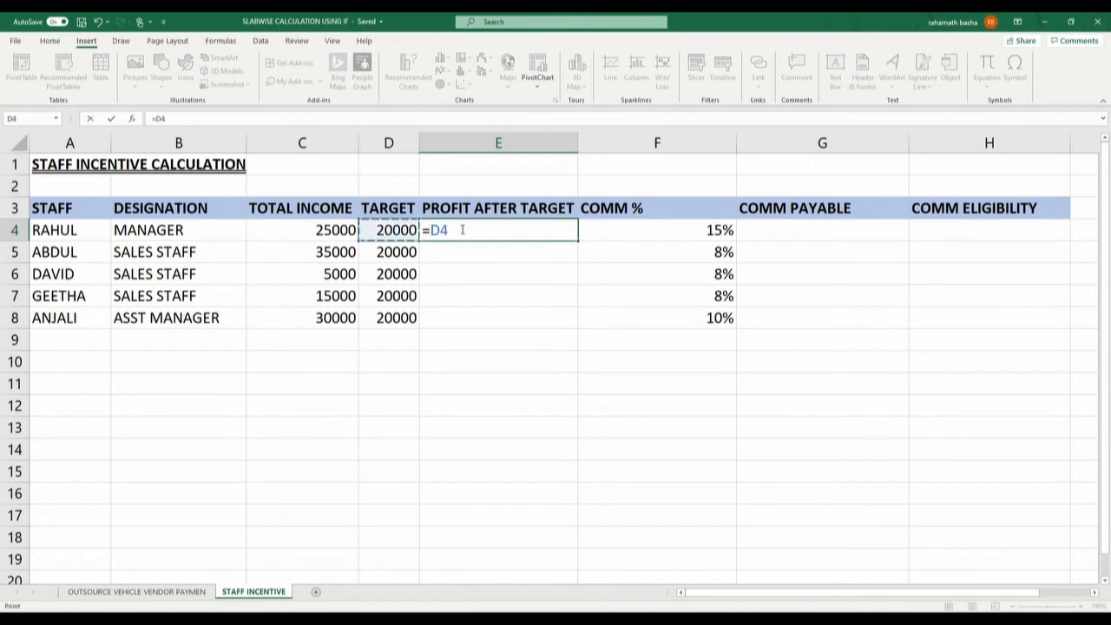
key("Left")
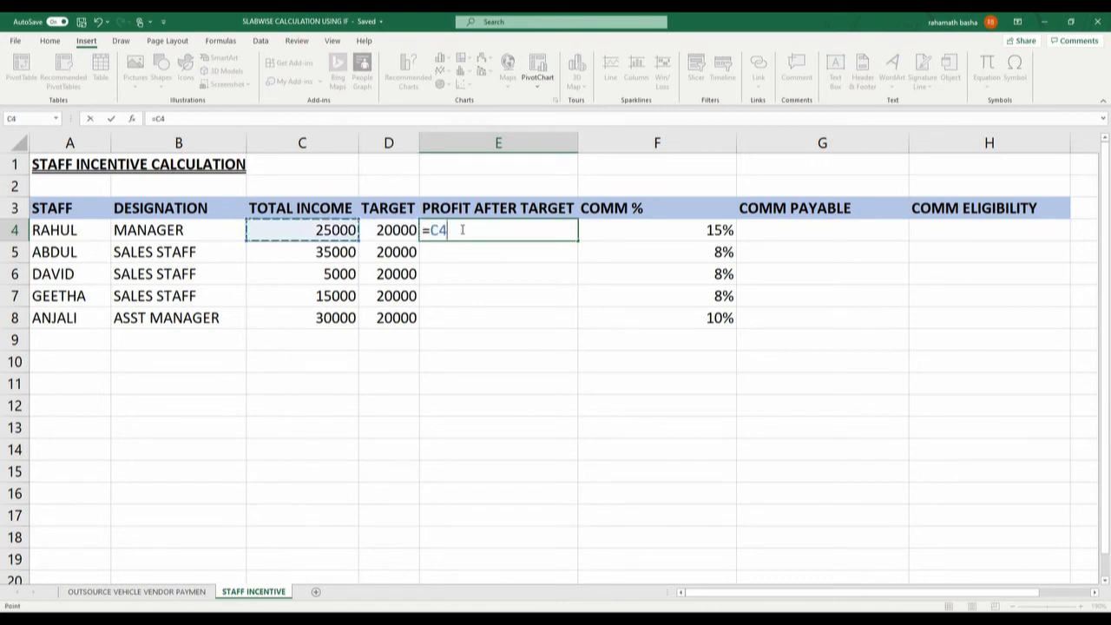
key("Escape")
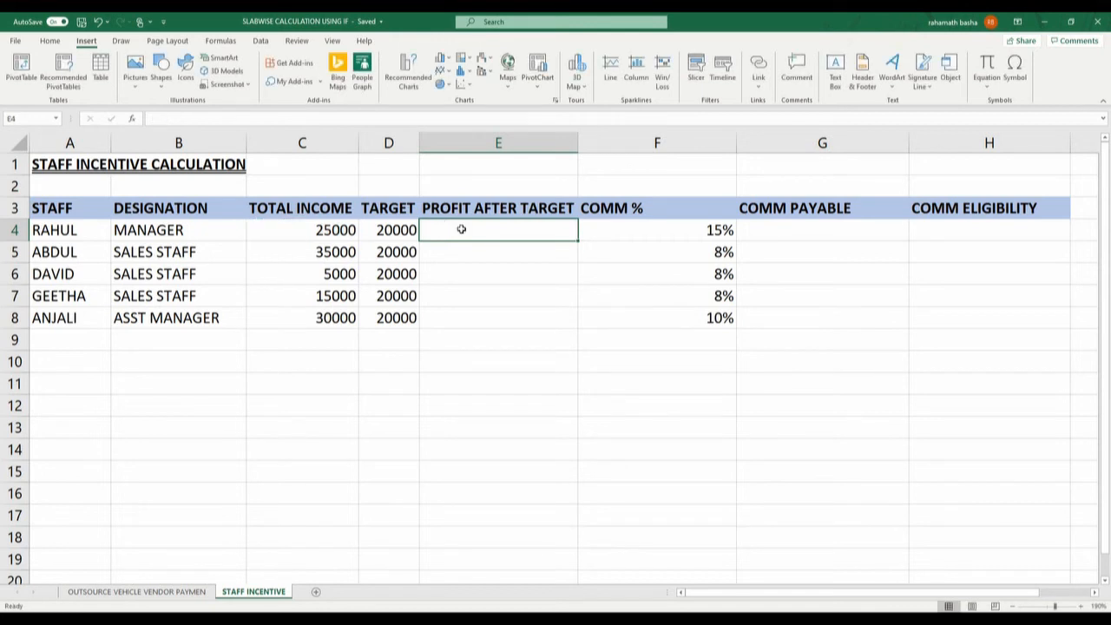
Calculate the first staff member's profit after target in E4 as =C4-D4 and fill the formula down to E8.
type("=")
key("Left")
key("Left")
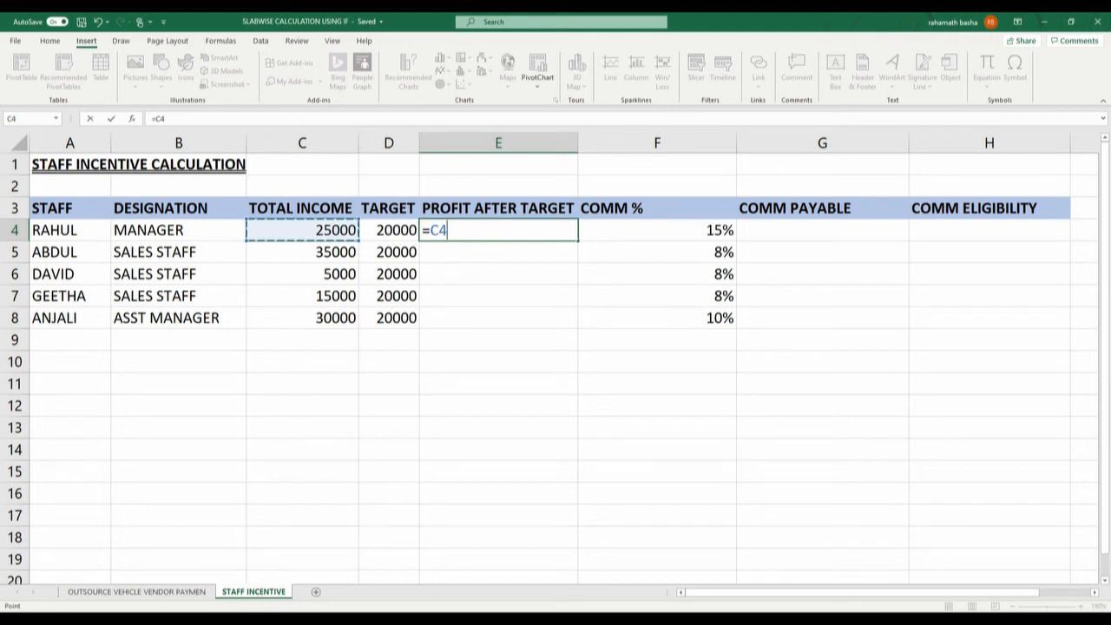
type("-")
key("Left")
key("Return")
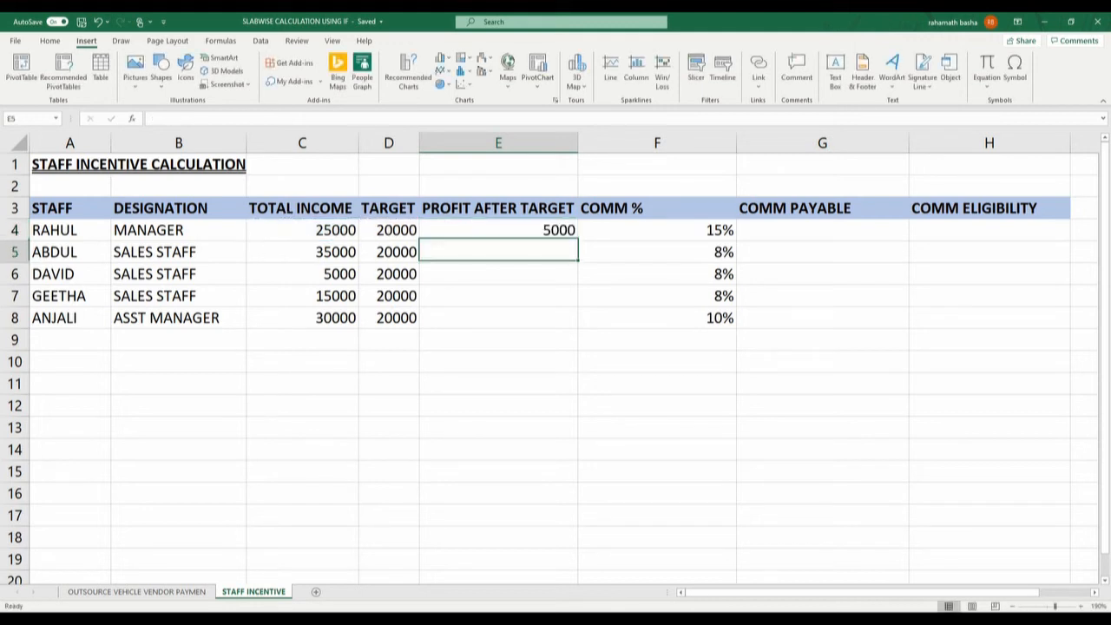
key("Up")
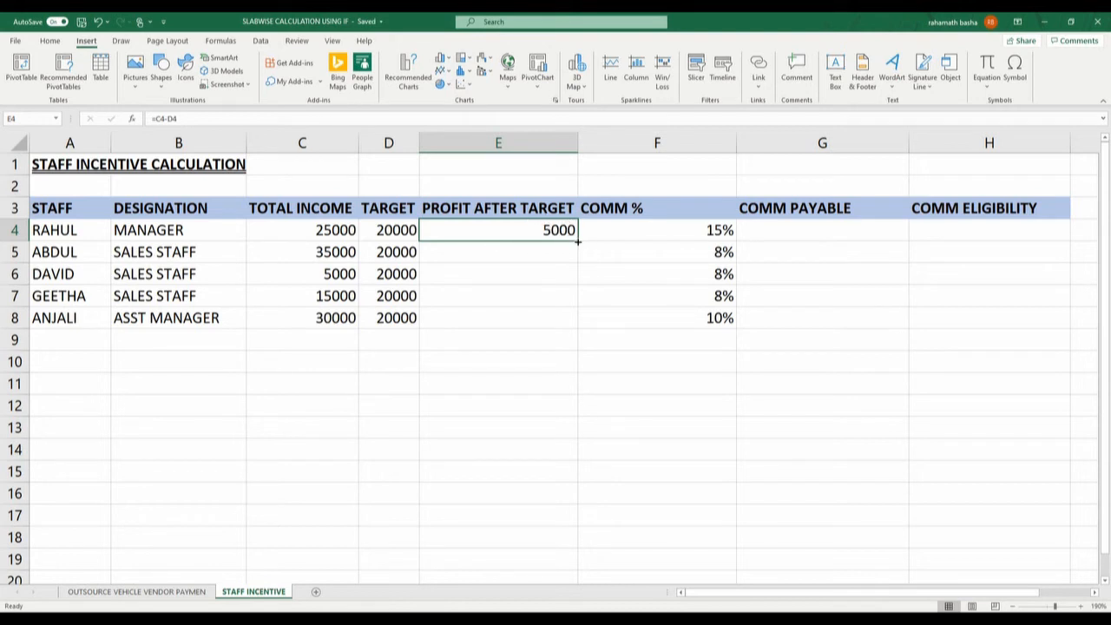
left_click_drag(578, 241, 580, 323)
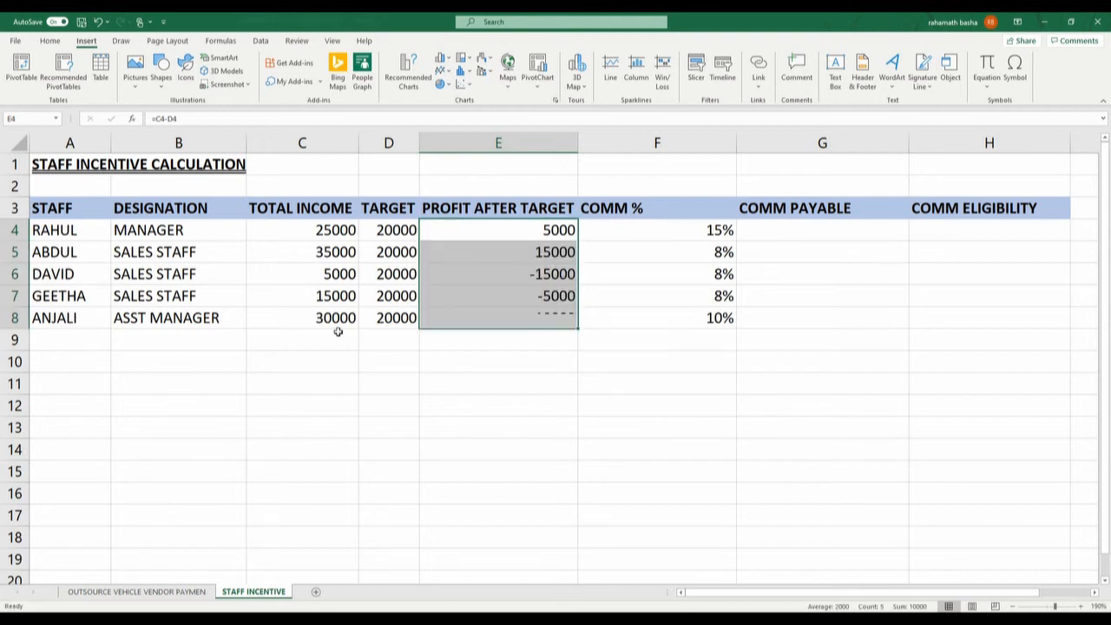
Review the PROFIT AFTER TARGET results in E4:E8, comparing the positive and negative amounts.
left_click(545, 275)
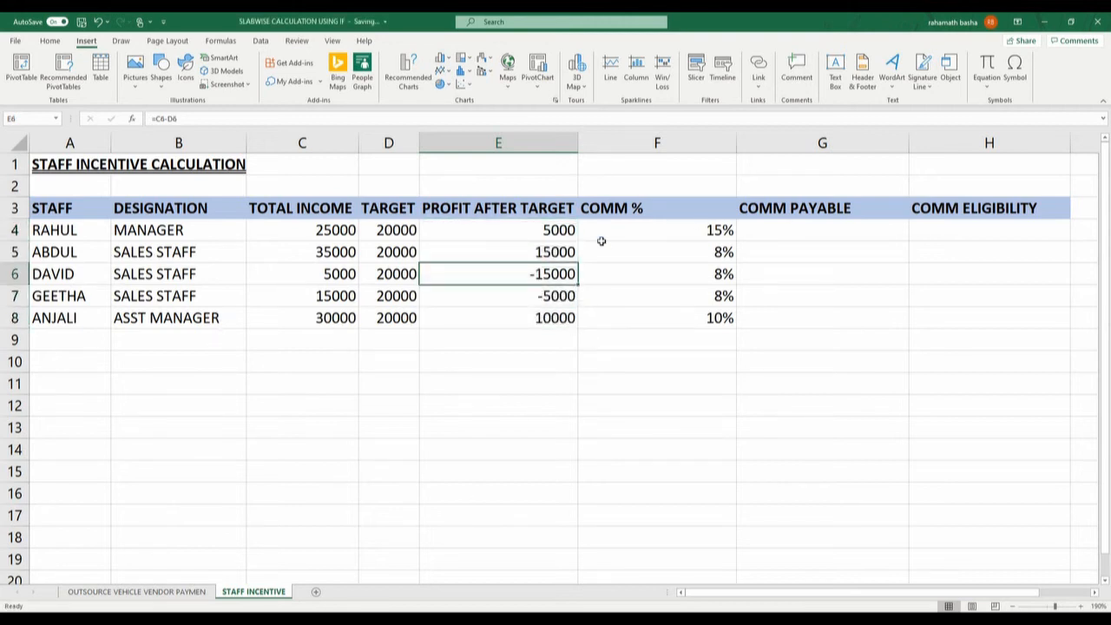
left_click(536, 236)
left_click(491, 254)
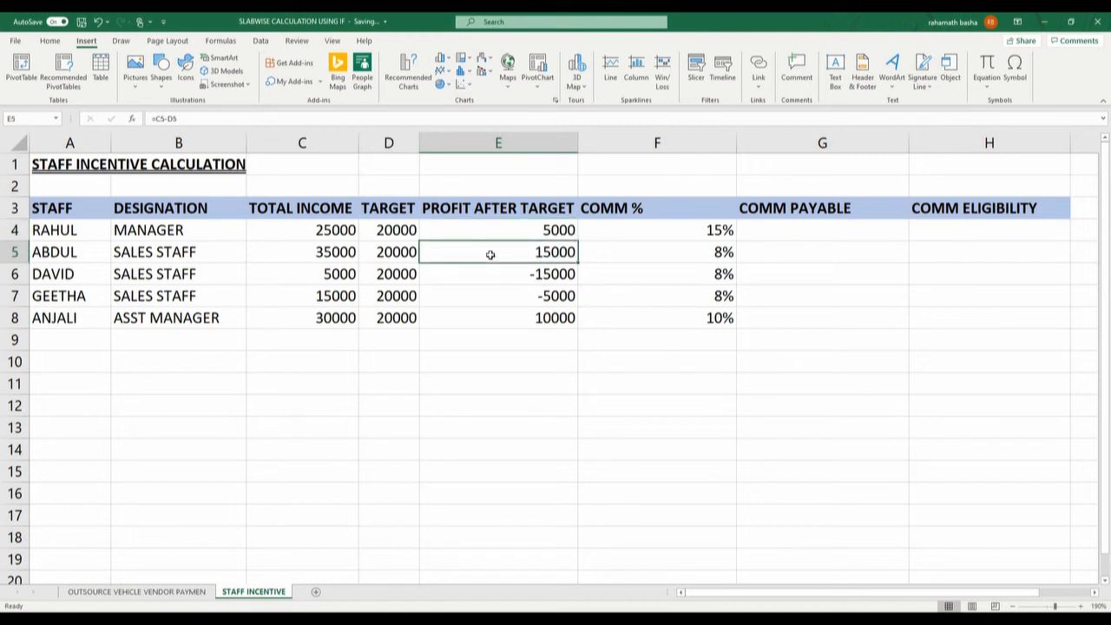
left_click(511, 275)
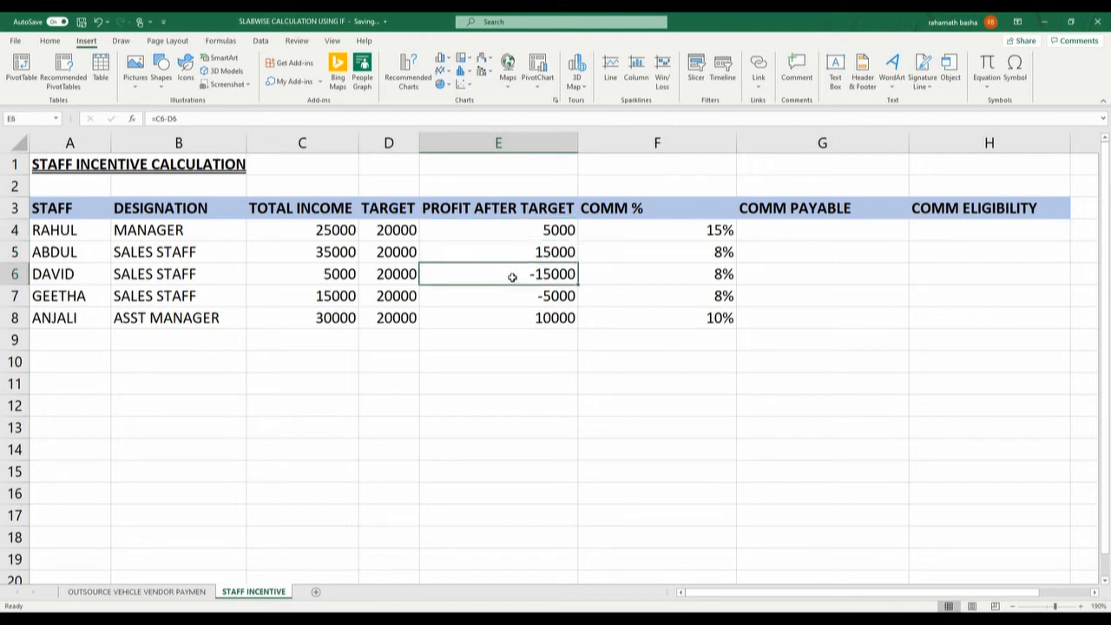
left_click(515, 295)
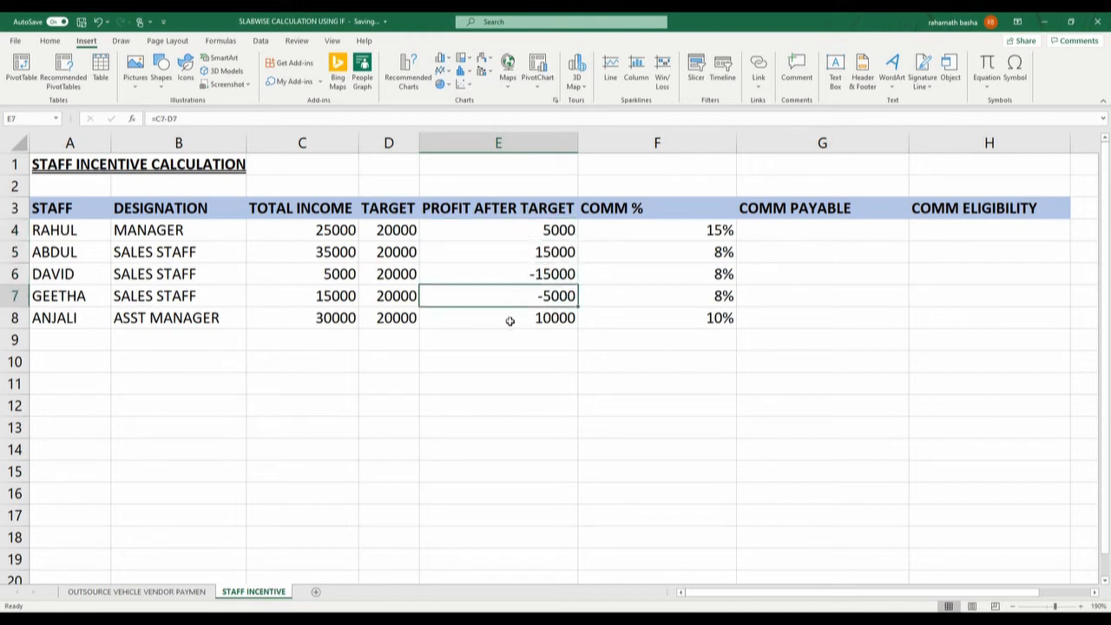
left_click(509, 319)
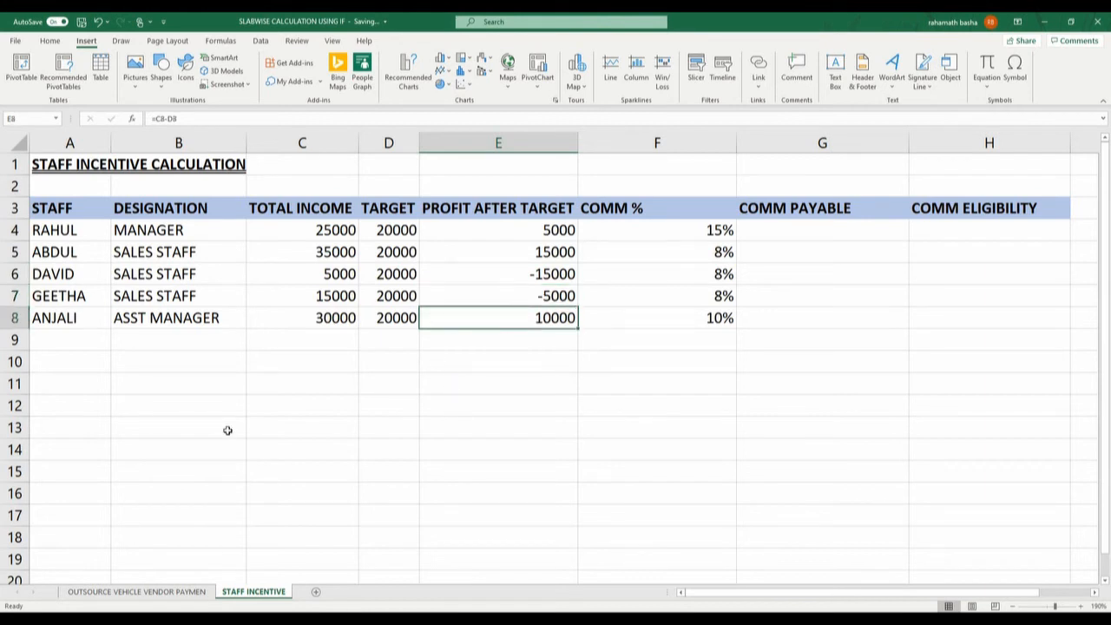
left_click(478, 279)
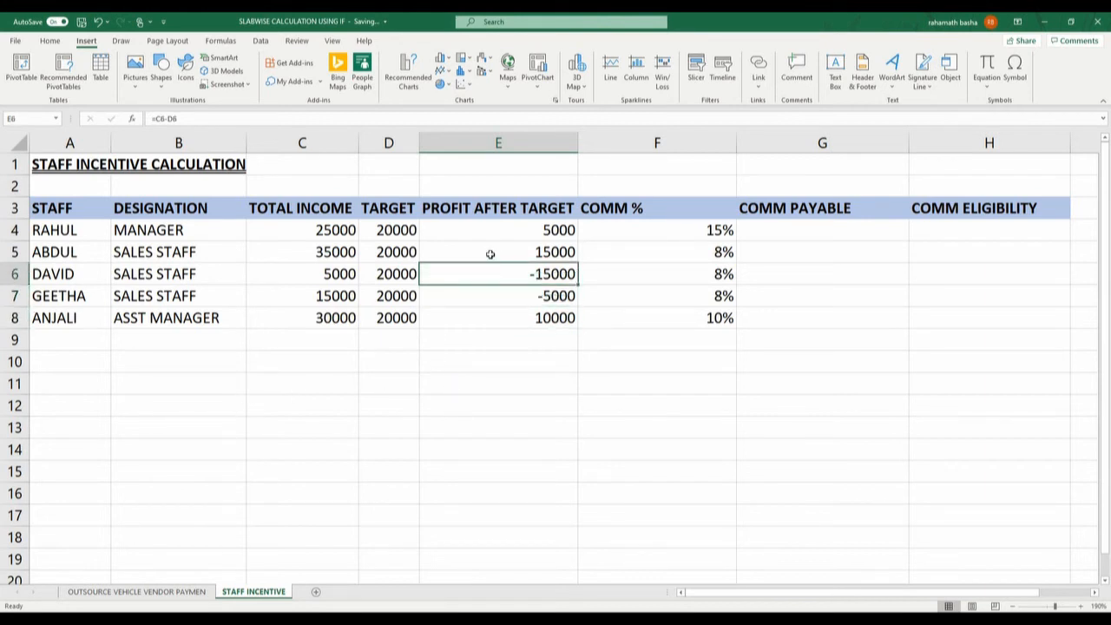
left_click(504, 247)
left_click(517, 233)
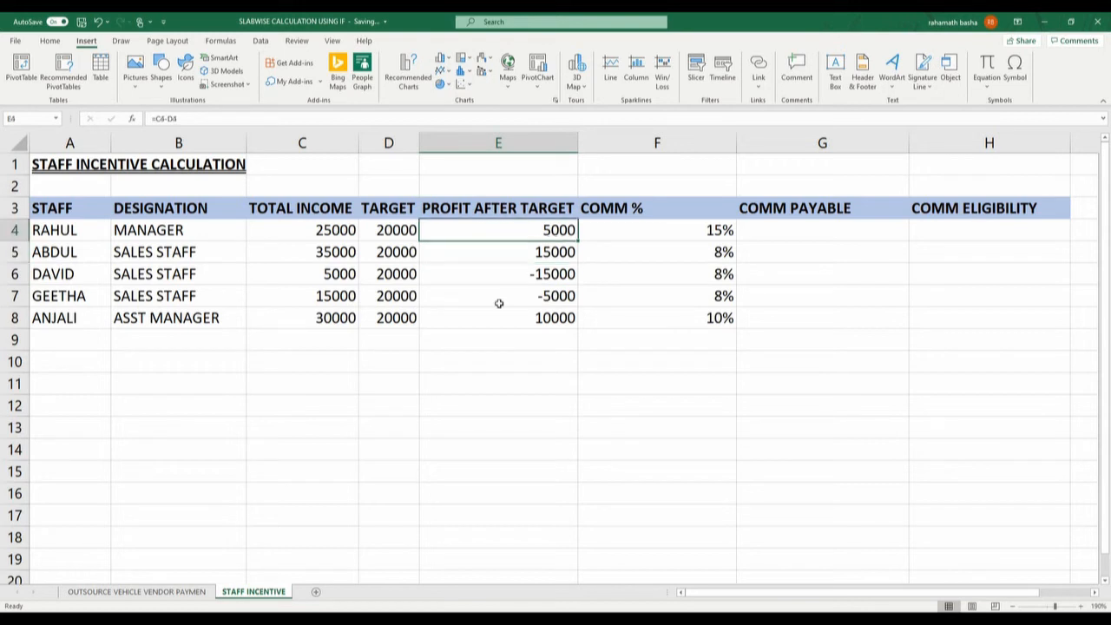
left_click(521, 272)
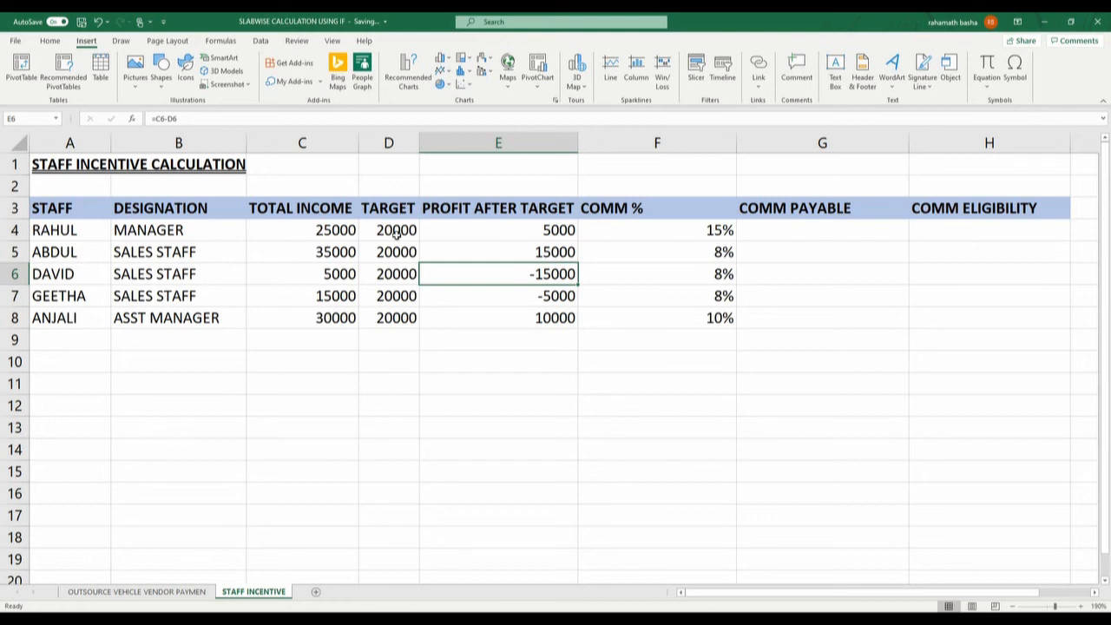
Begin an IF formula in COMM PAYABLE cell G4 that tests whether the profit after target is at least 1 (E4>=1).
left_click(808, 226)
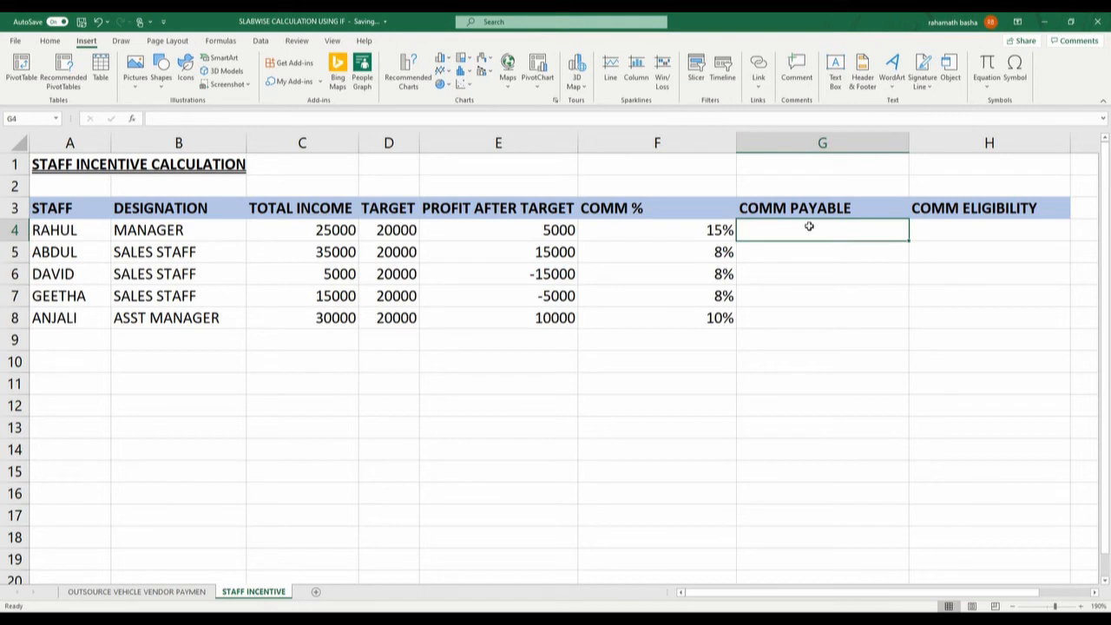
type("=")
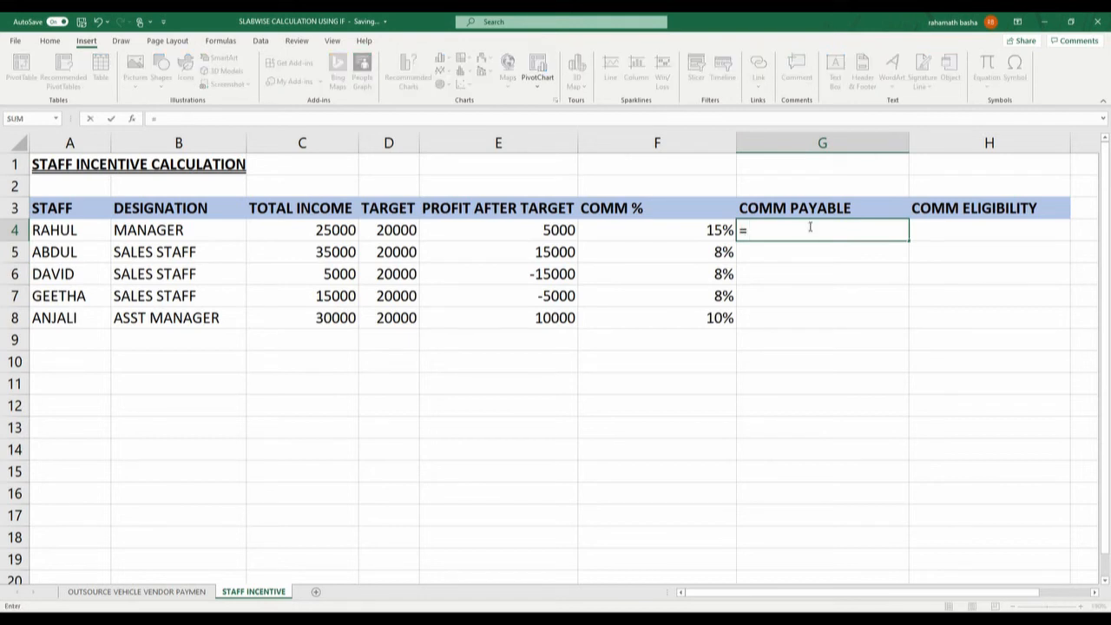
type("IF(")
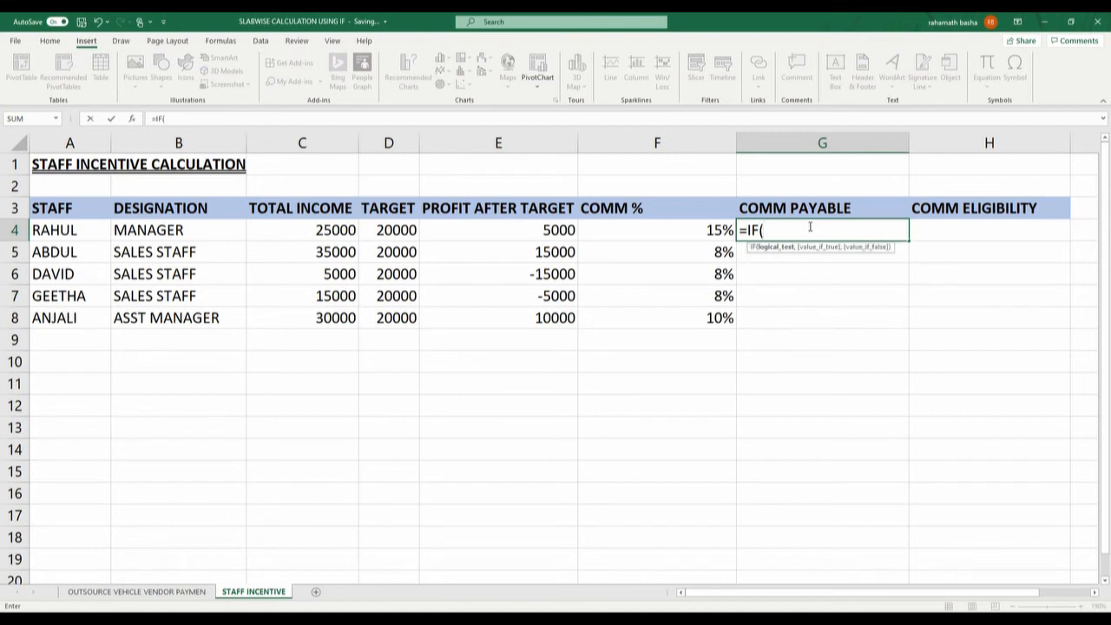
key("Left")
key("Left")
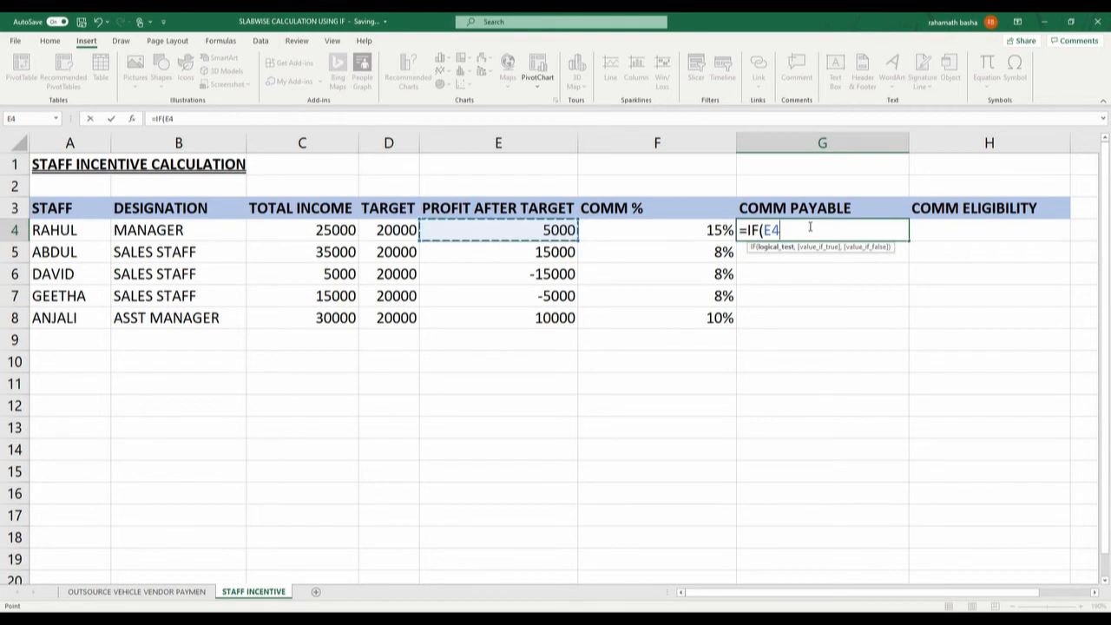
type(">=1")
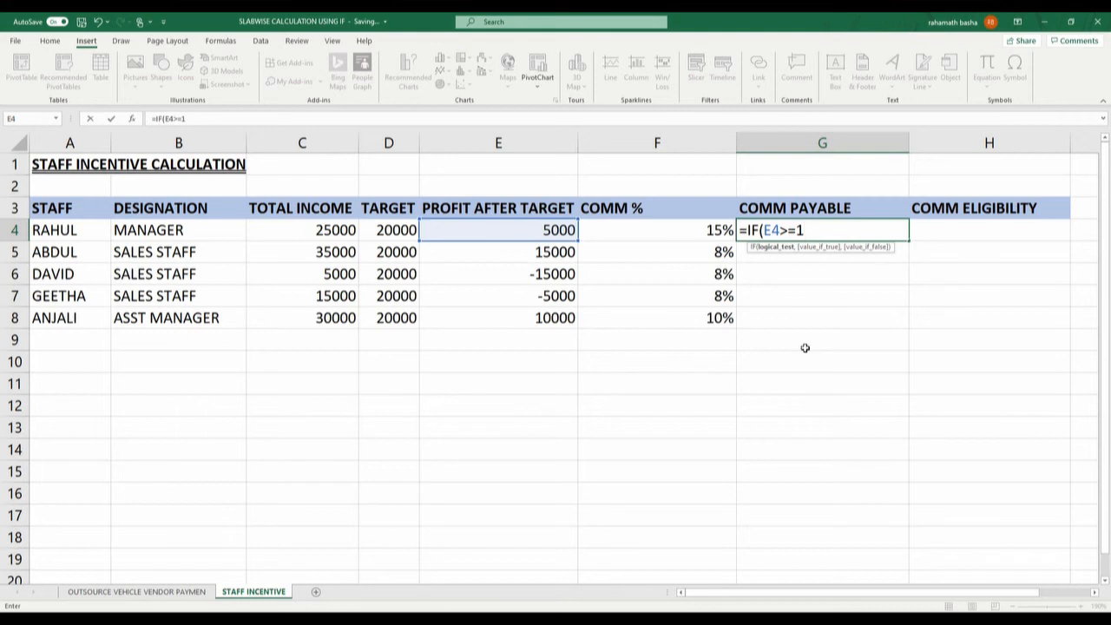
Complete the G4 formula with E4*F4 if true and 0 if false, and fill it down to G8.
type(",")
left_click(527, 233)
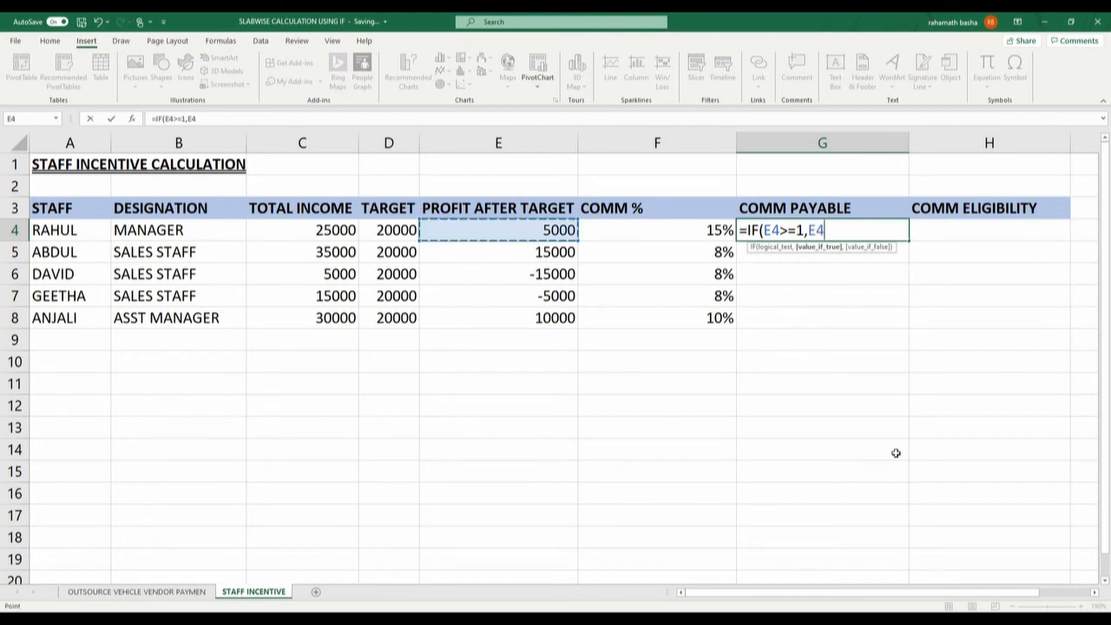
type("*")
left_click(658, 228)
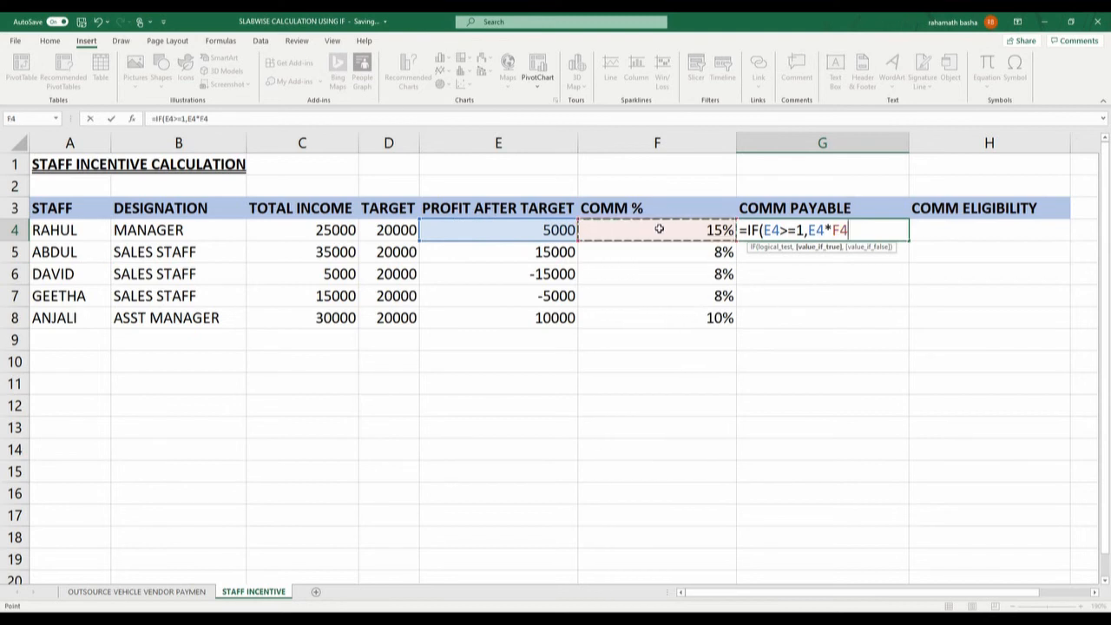
type(",")
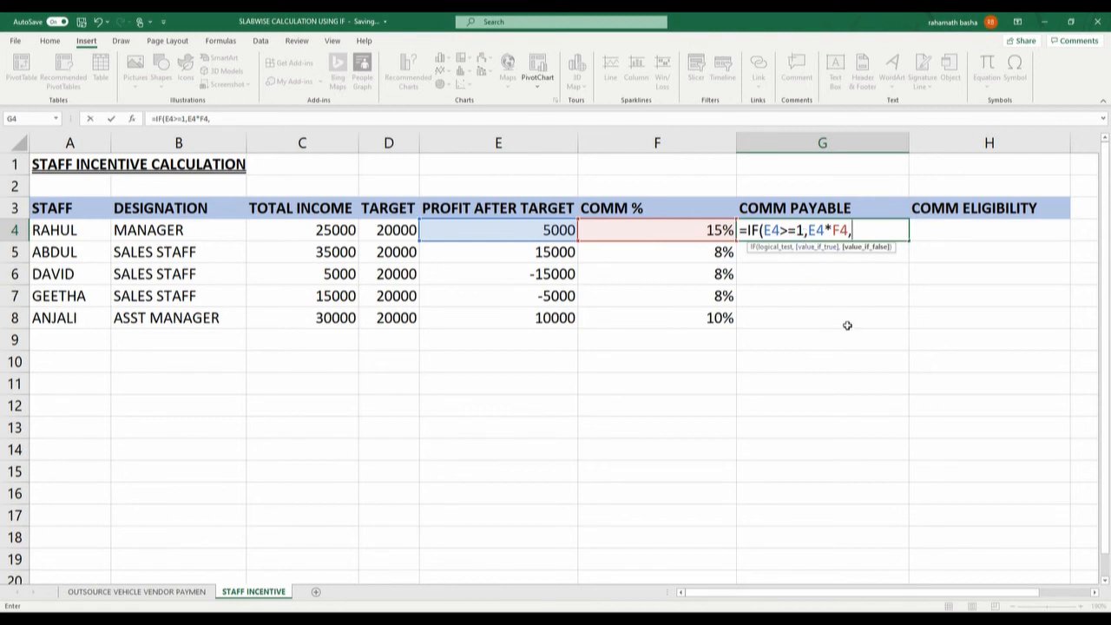
type("0)")
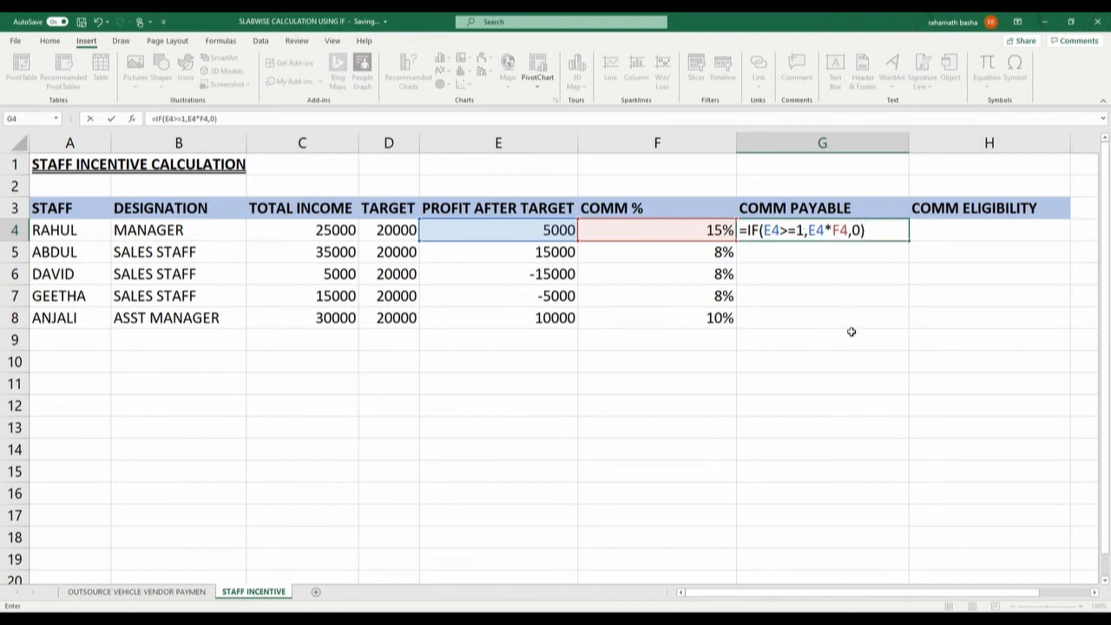
key("Return")
key("Up")
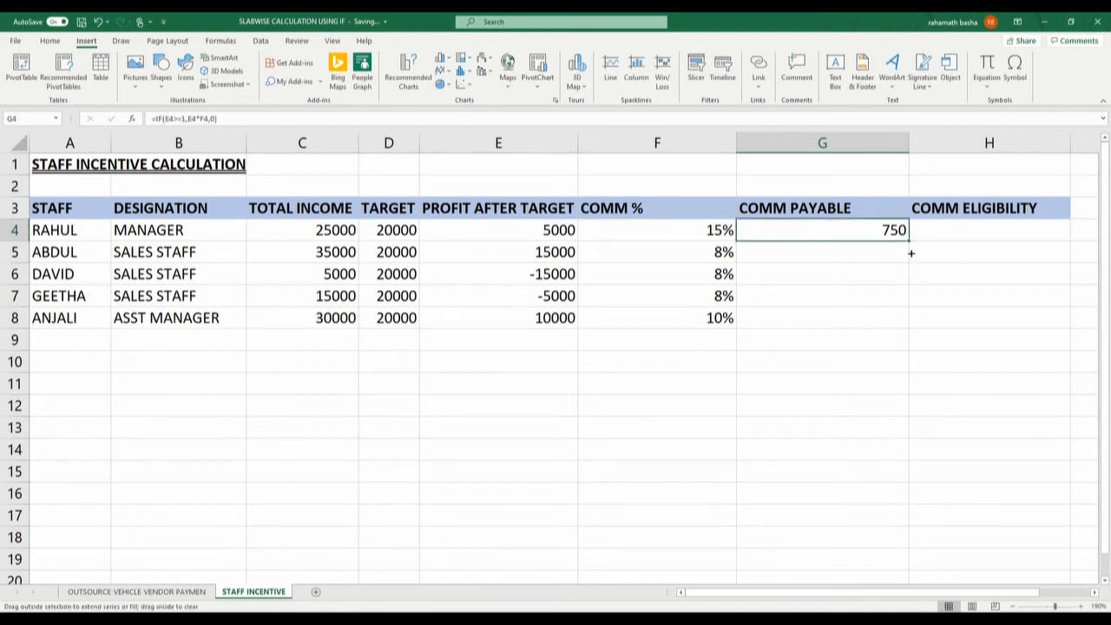
left_click_drag(910, 253, 893, 327)
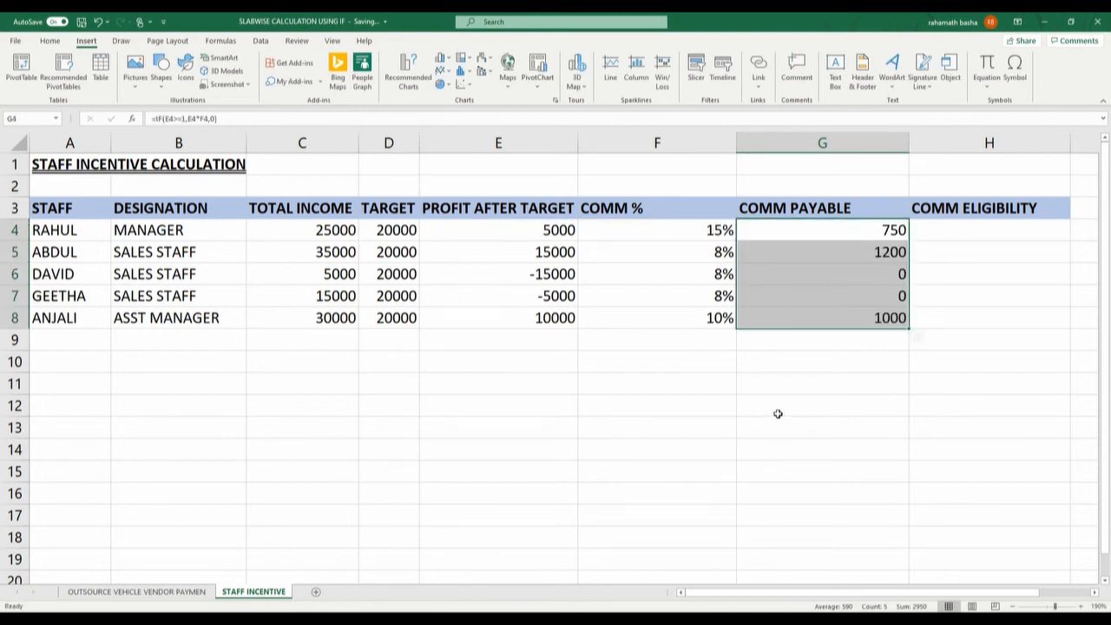
Check the COMM PAYABLE formula and result in each staff row of G4:G8.
left_click(827, 234)
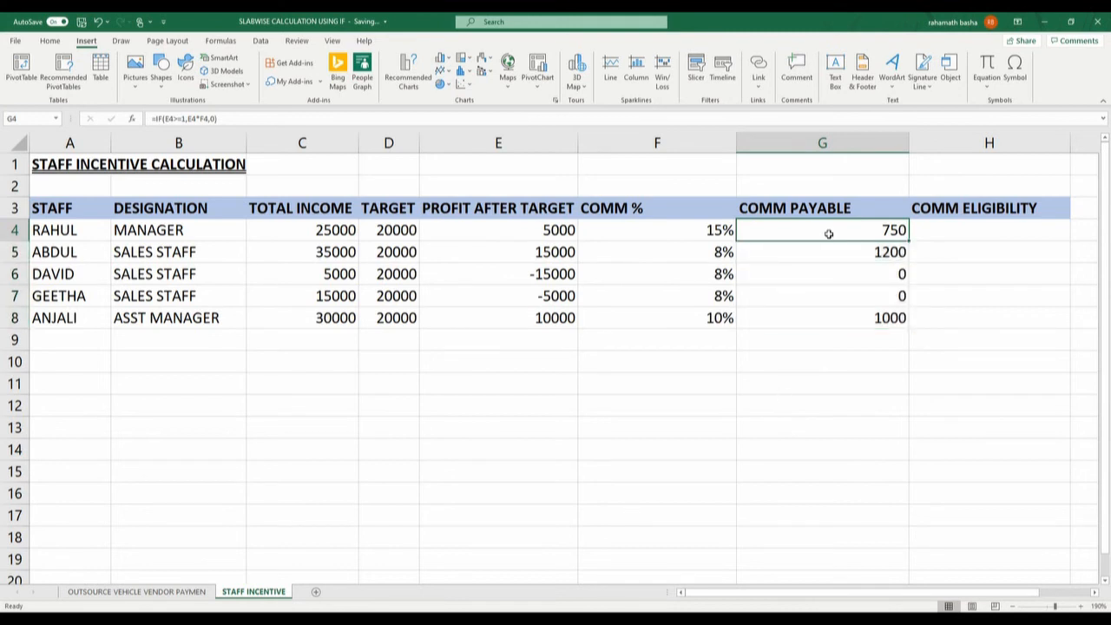
key("Down")
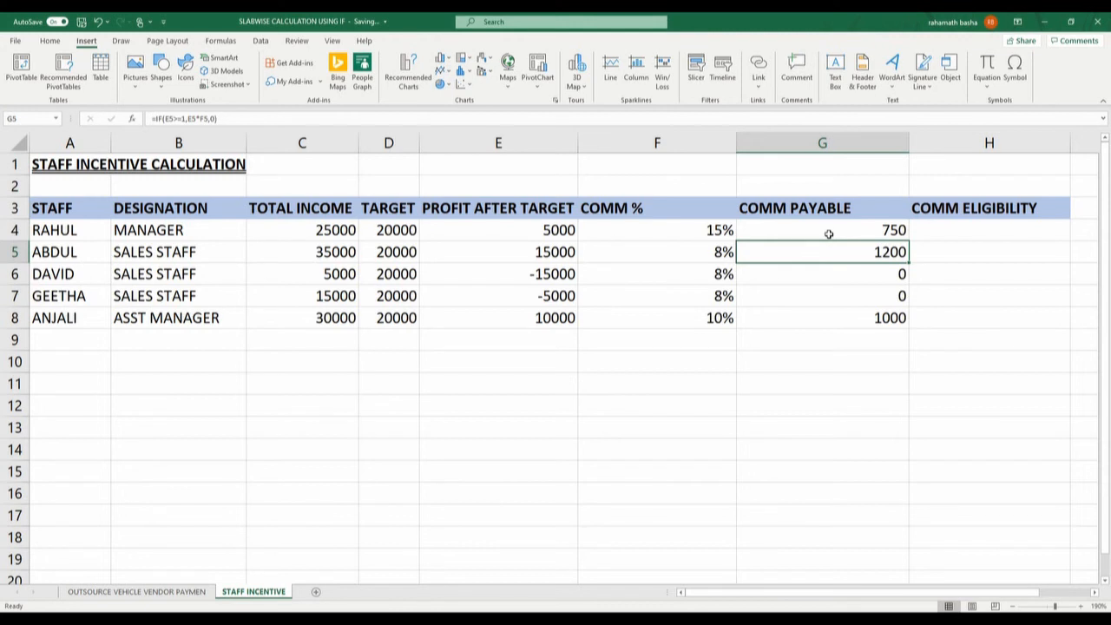
key("Down")
key("Down")
key("Down")
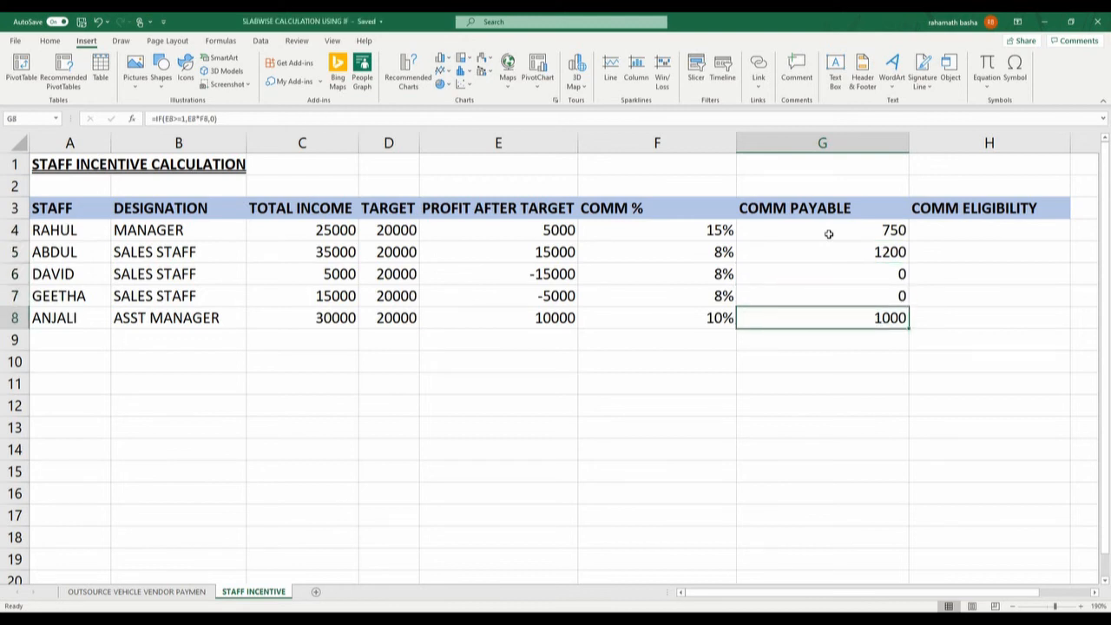
key("Up")
key("Up")
key("Up")
key("Up")
key("Up")
key("Up")
key("Down")
key("Down")
key("Down")
key("Down")
key("Down")
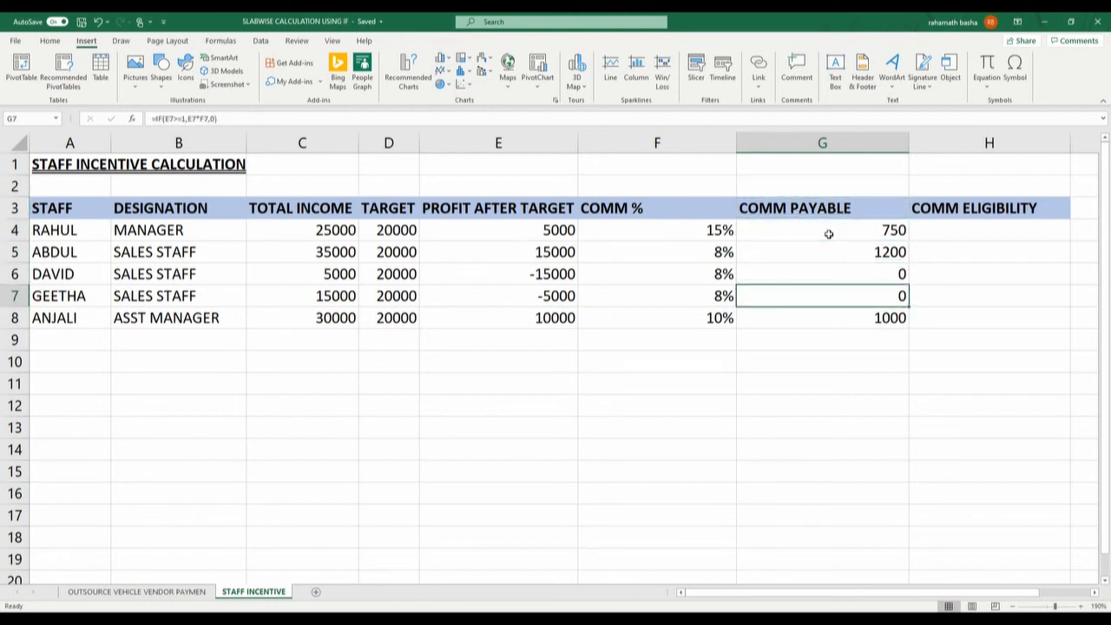
key("Up")
key("Up")
key("Up")
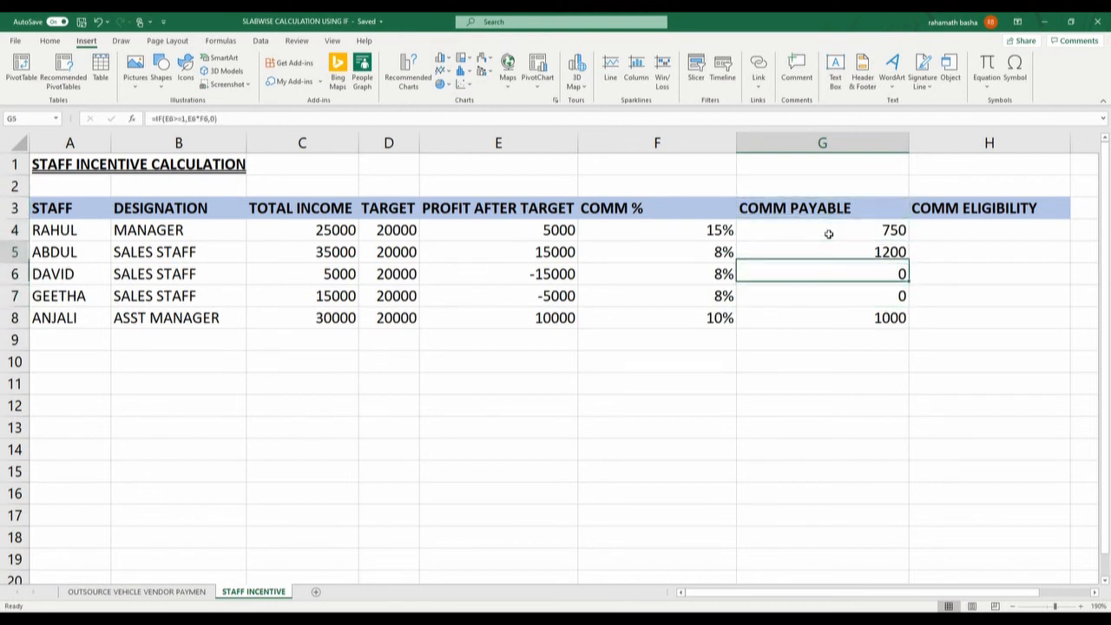
Select the COMM PAYABLE cells G4:G8 to examine their average, count and sum.
key("Right")
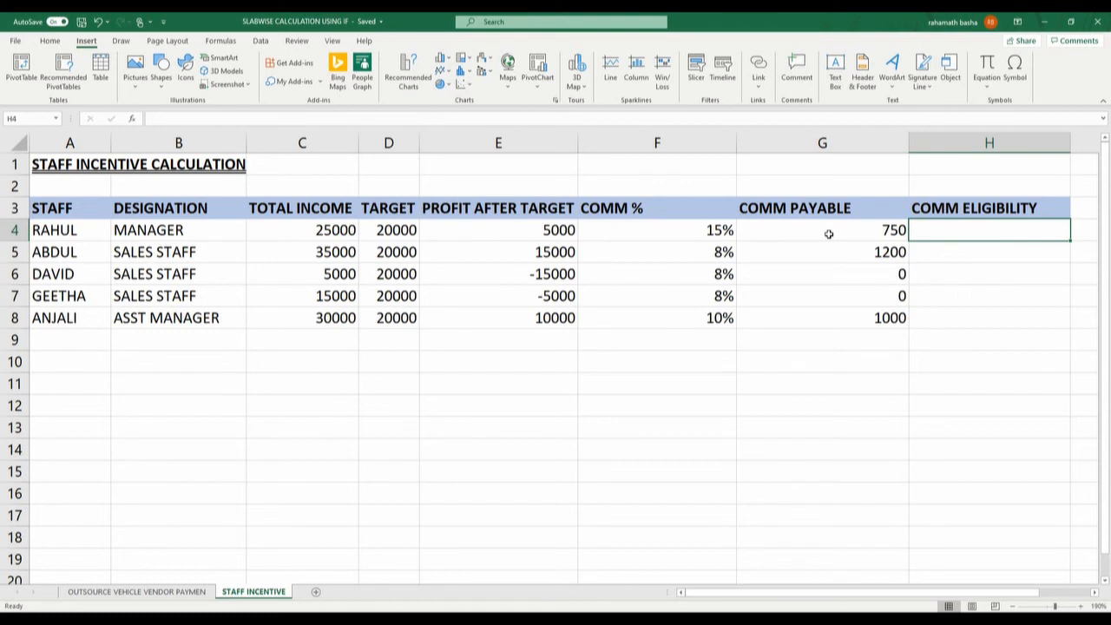
key("Left")
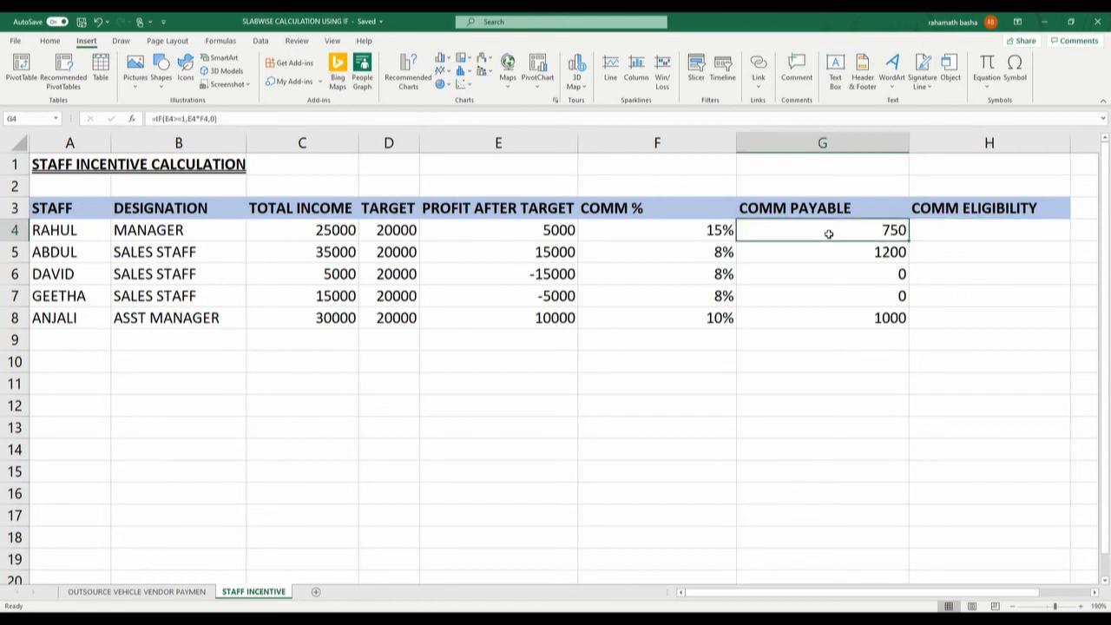
key("shift+Down")
key("shift+Down")
key("shift+Down")
key("shift+Down")
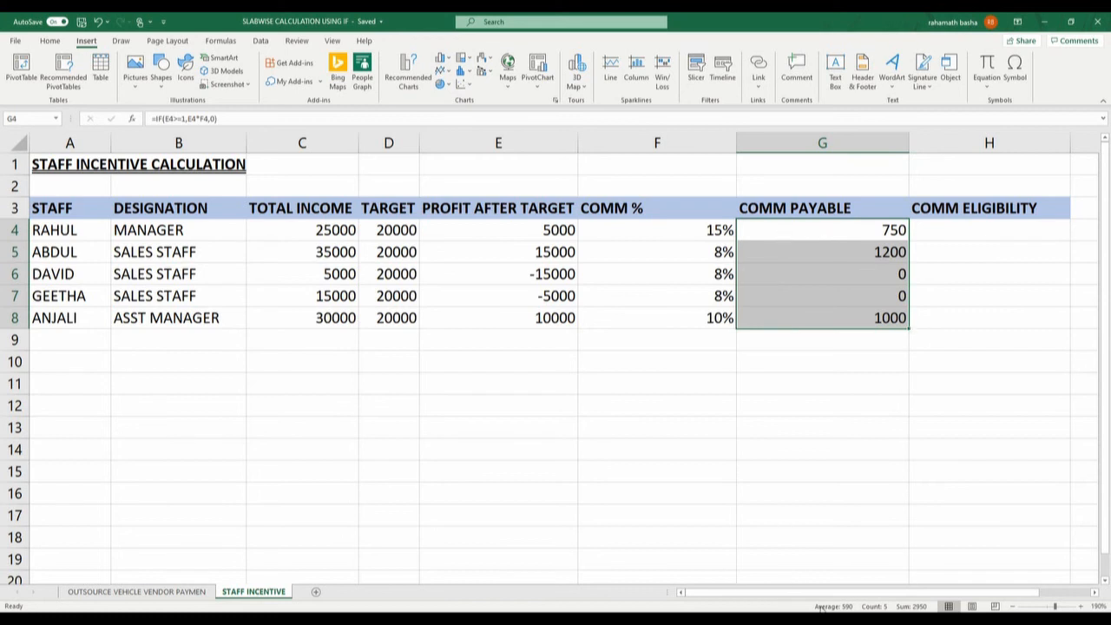
Try multiplying the first staff row's profit after target by its commission rate (=E4*F4) in empty cell G10, and undo the entry.
left_click(786, 366)
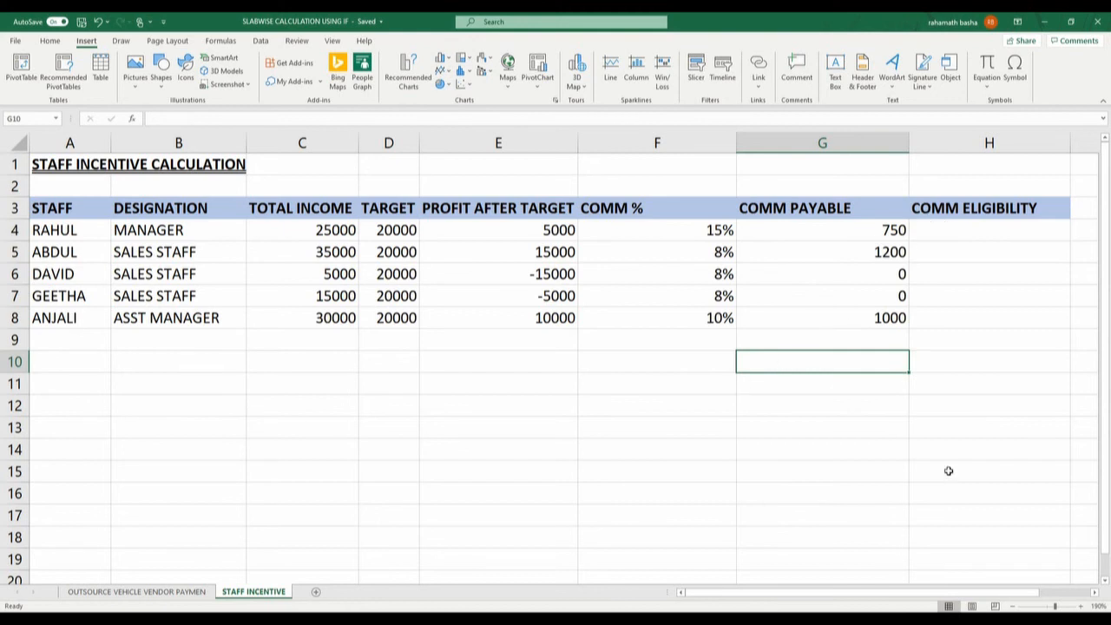
type("=")
key("Left")
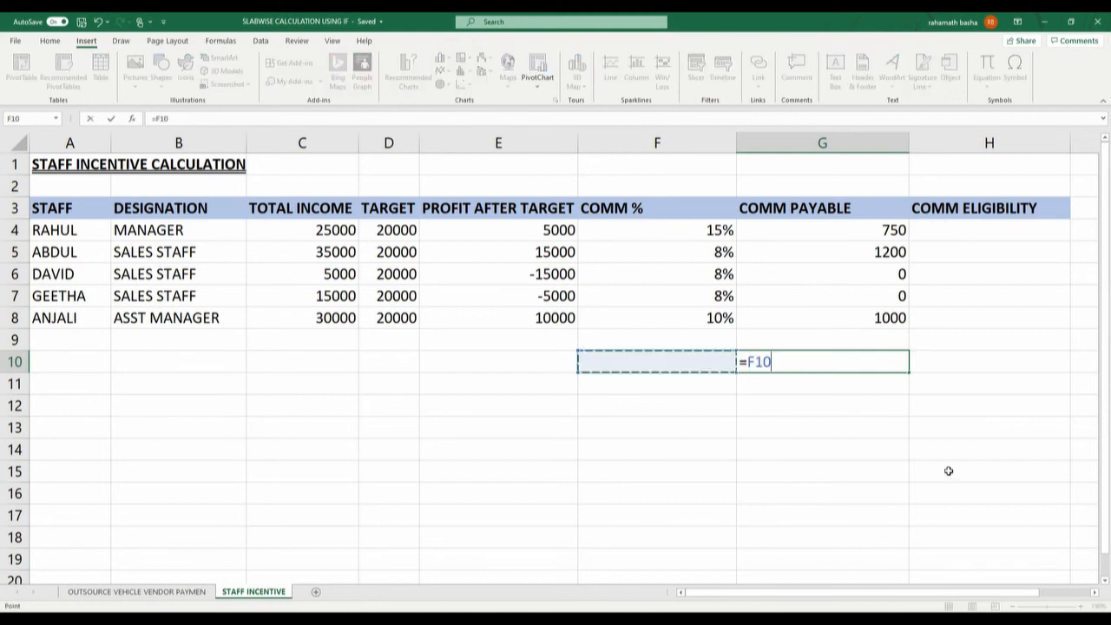
key("Up")
key("Up")
key("Up")
key("Up")
key("Up")
key("Up")
key("Left")
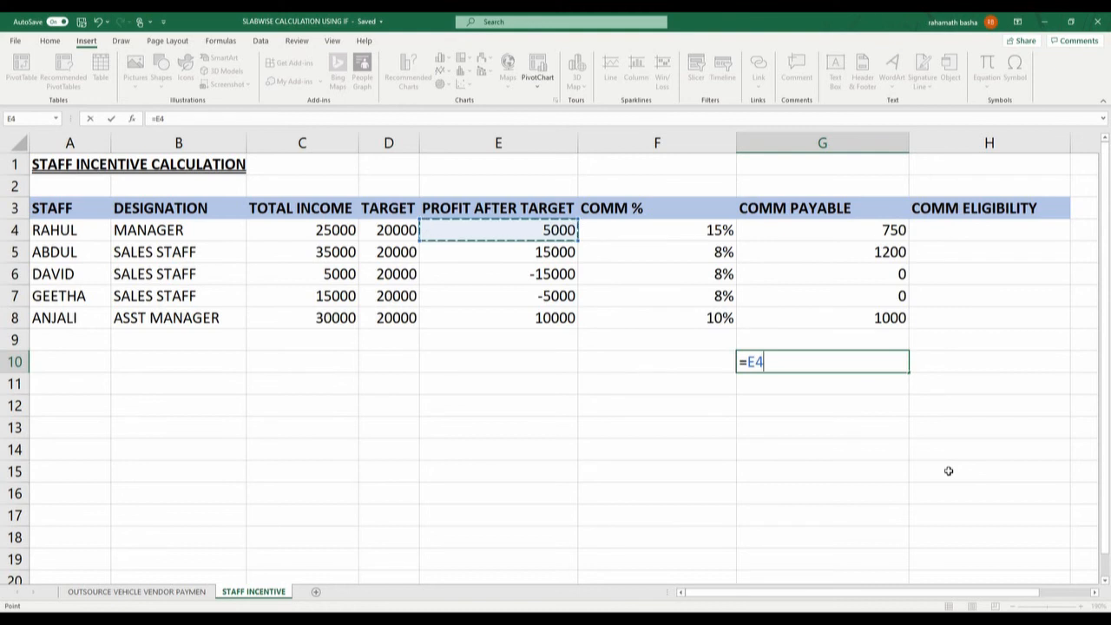
type("*")
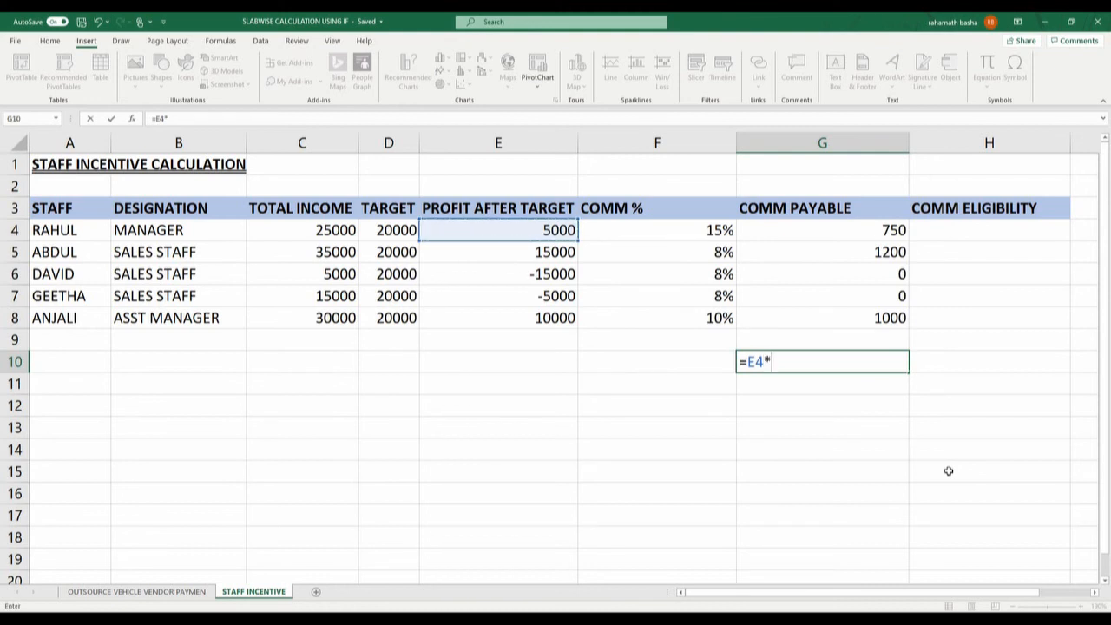
key("Up")
key("Up")
key("Up")
key("Up")
key("Up")
key("Up")
key("Left")
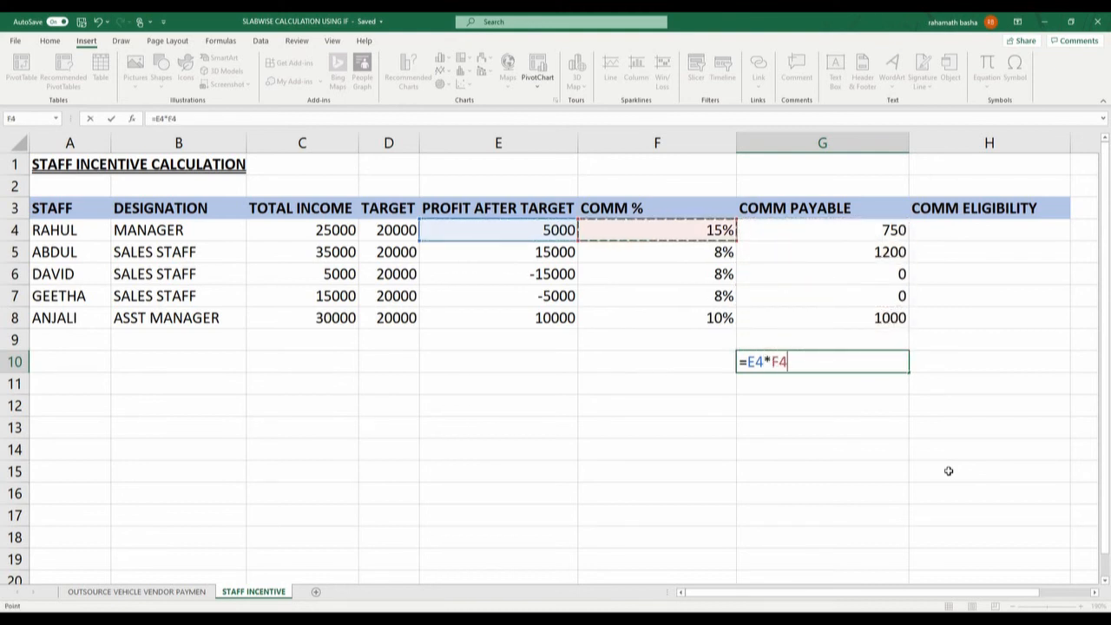
key("Return")
key("ctrl+z")
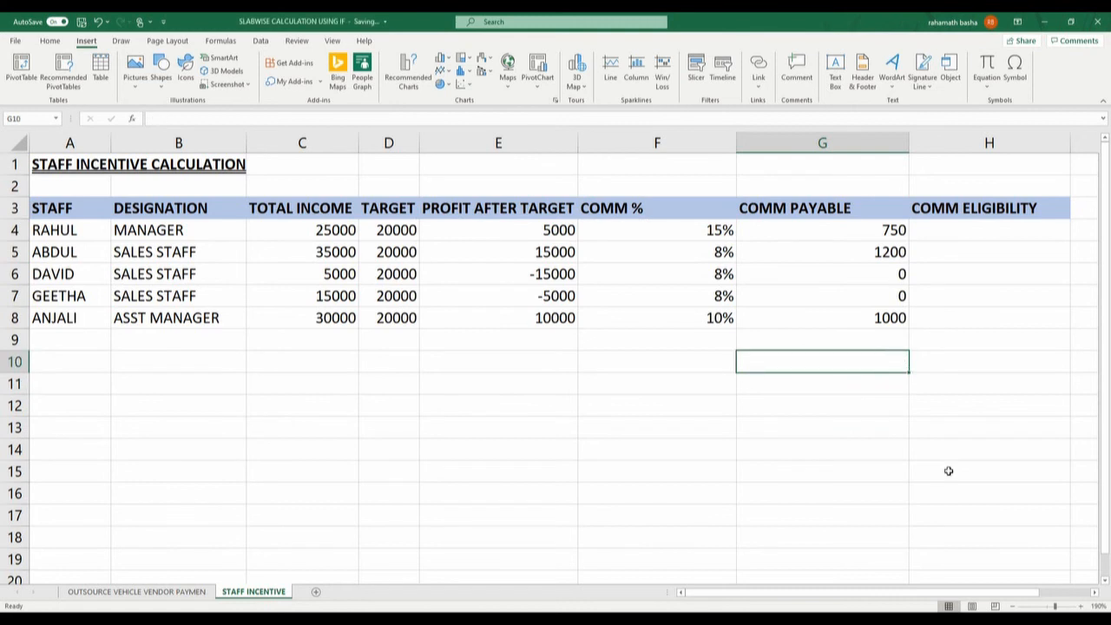
Begin an IF formula in COMM ELIGIBILITY cell H4 that tests whether the commission payable is at least 1 (G4>=1).
left_click(963, 229)
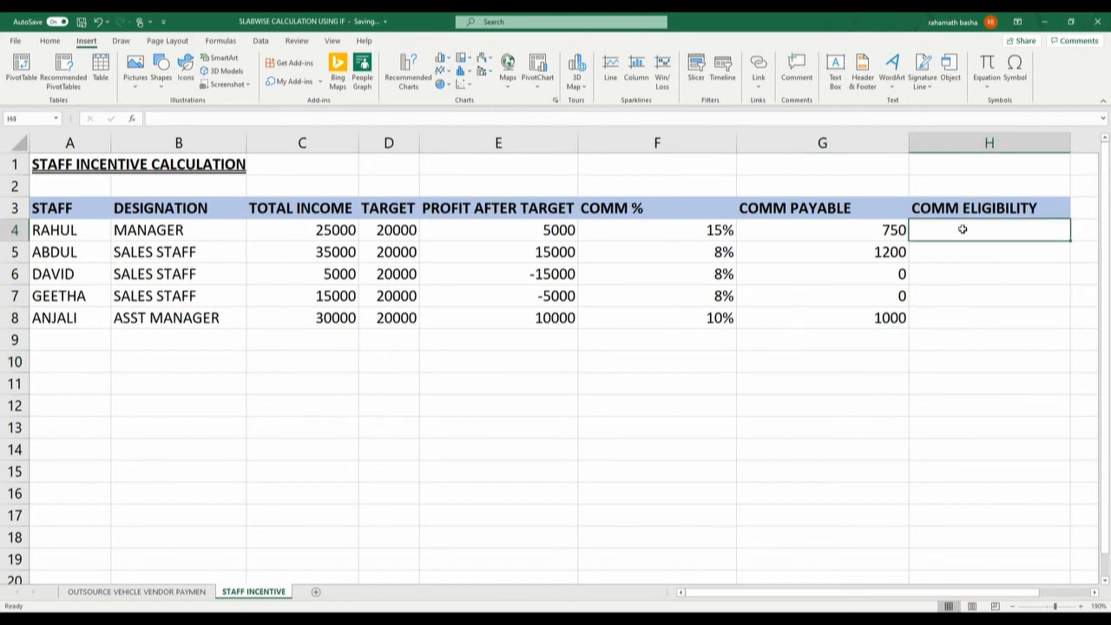
type("=IF")
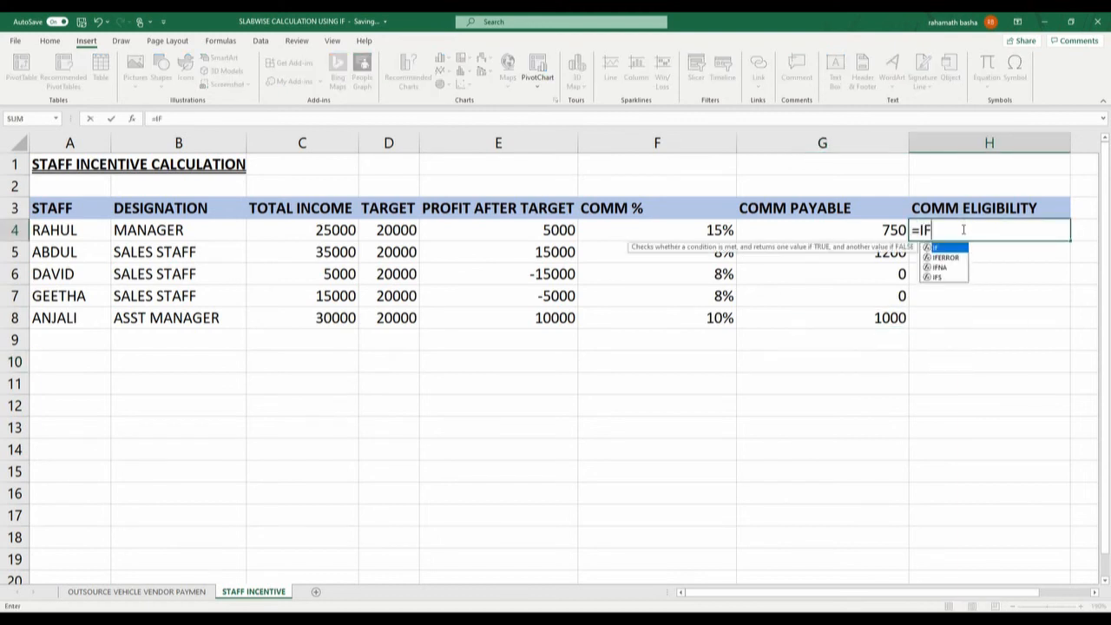
type("(")
key("Left")
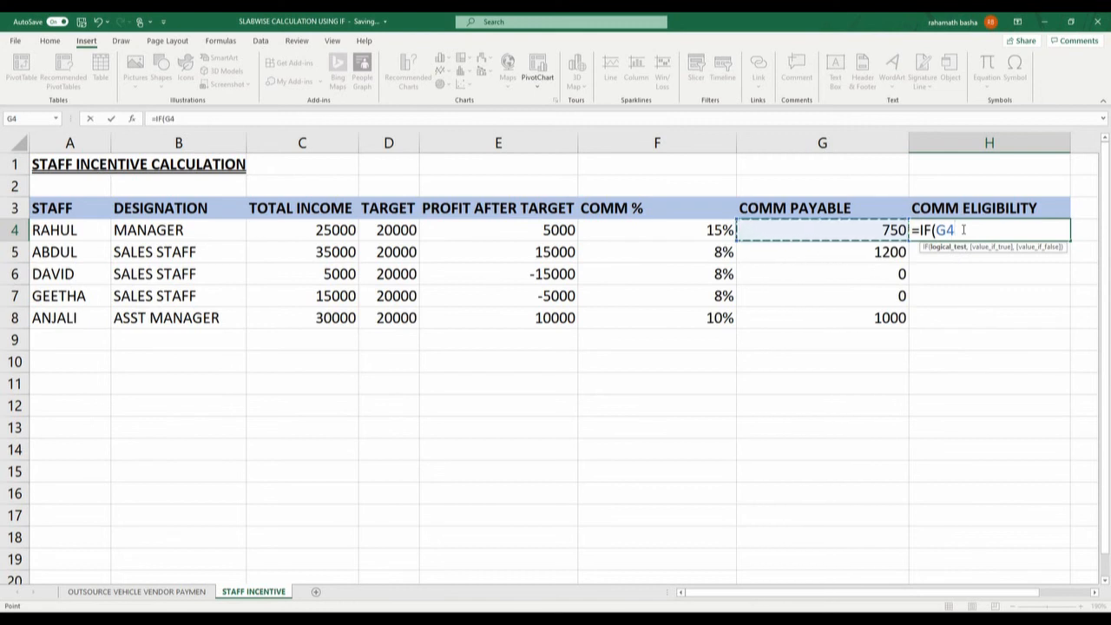
type(">=")
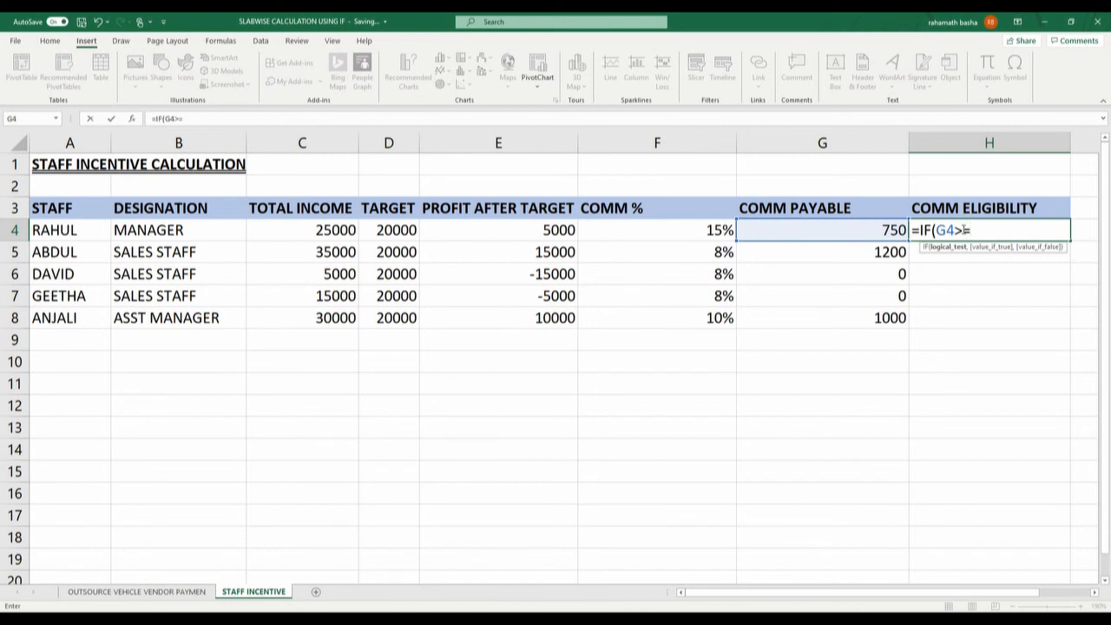
type("1,")
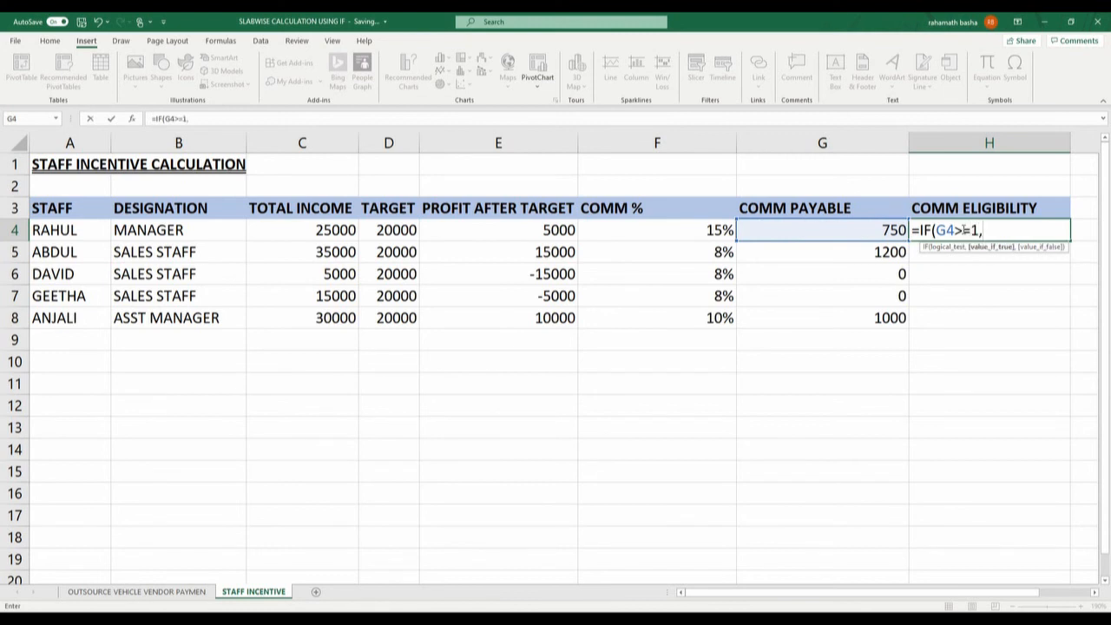
Complete the H4 formula with "ELIGIBLE" if true and "NON ELIBIBLE" if false, and fill it down to H8.
type("\"")
type("ELIGIBL")
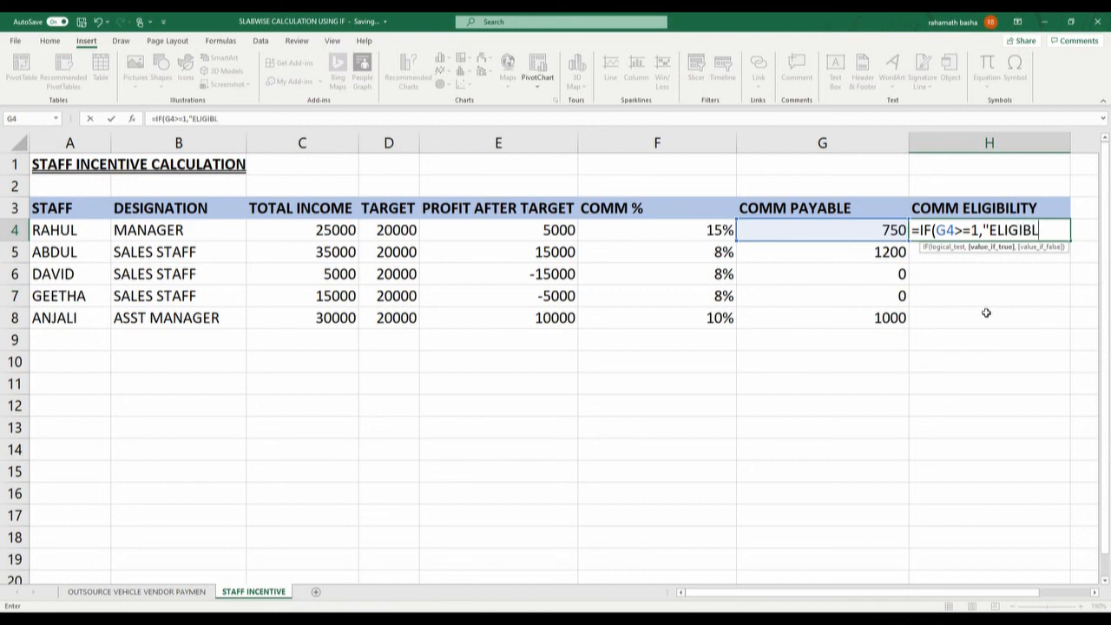
type("E\",")
type("\"NON EL")
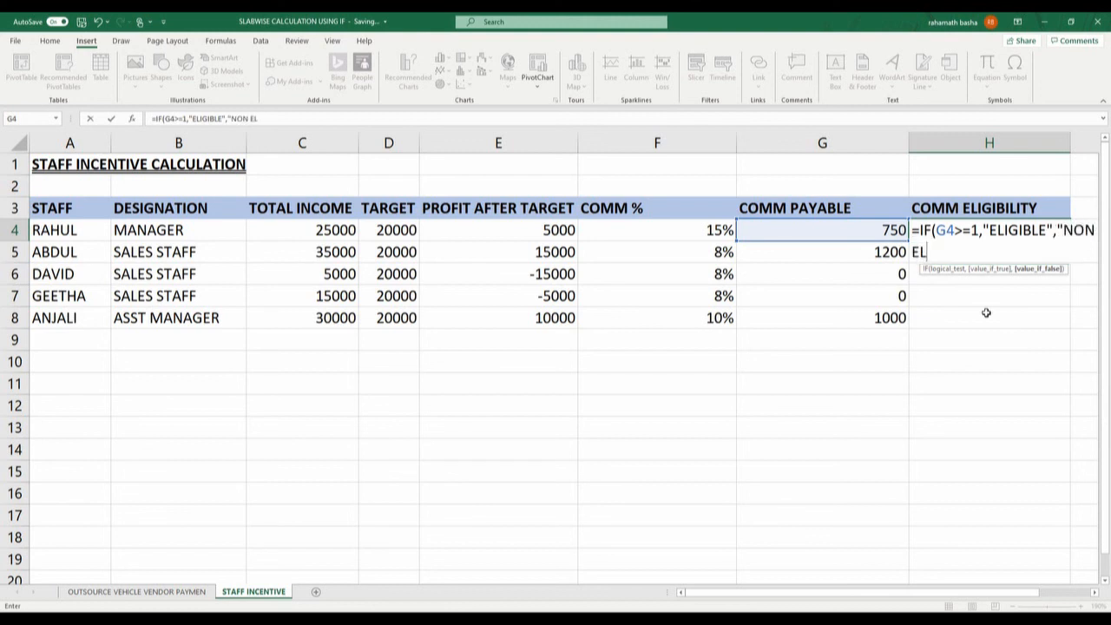
type("IBIBLE\"")
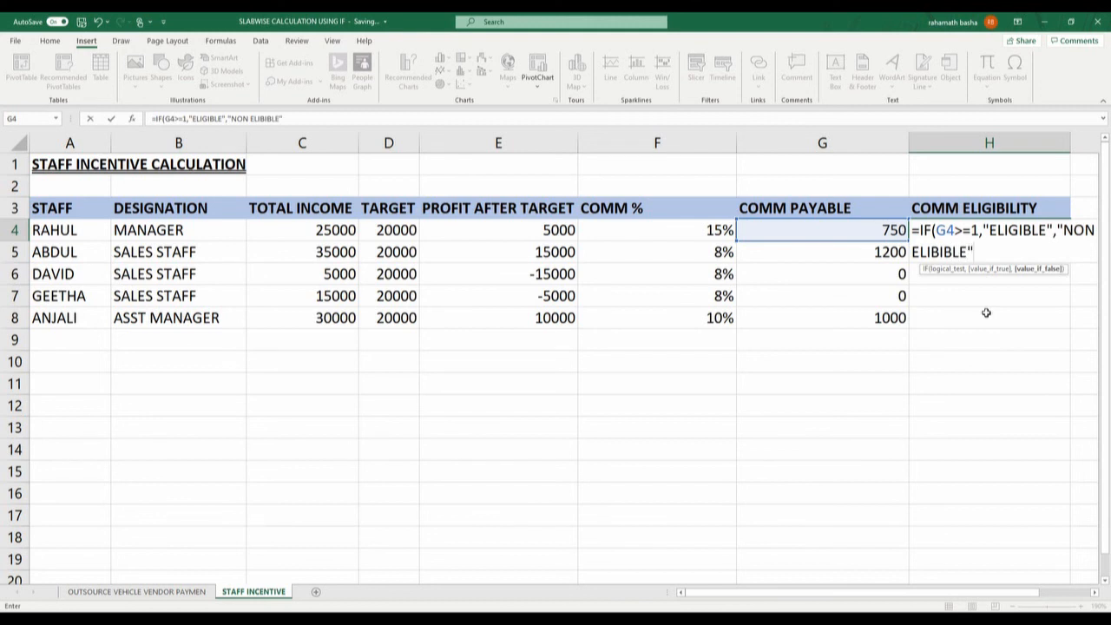
type(")")
key("ctrl+Return")
key("Return")
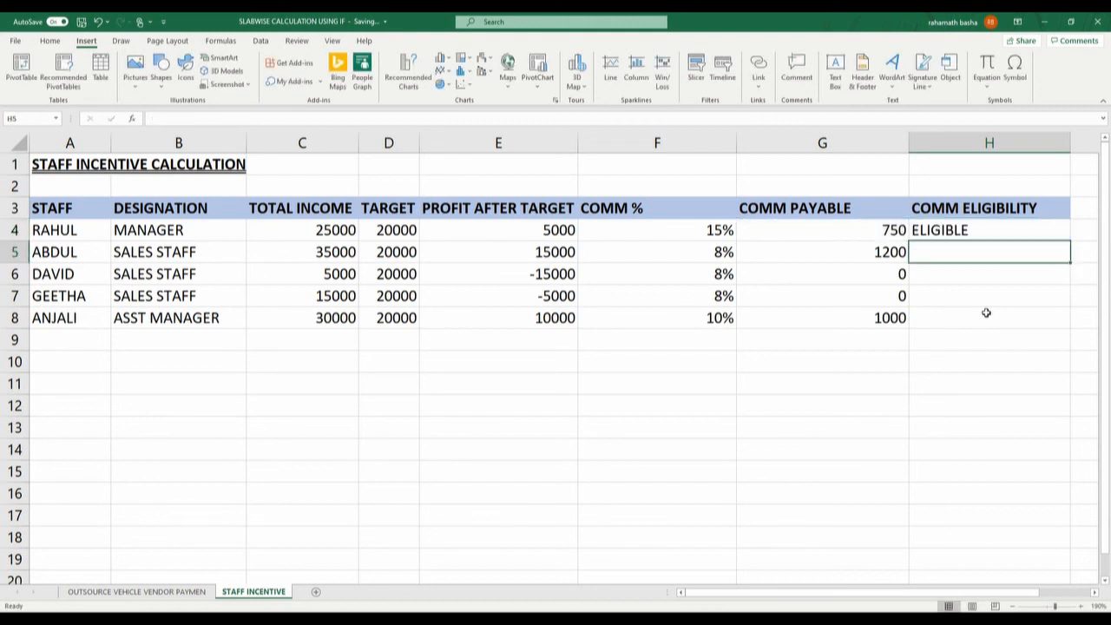
key("Up")
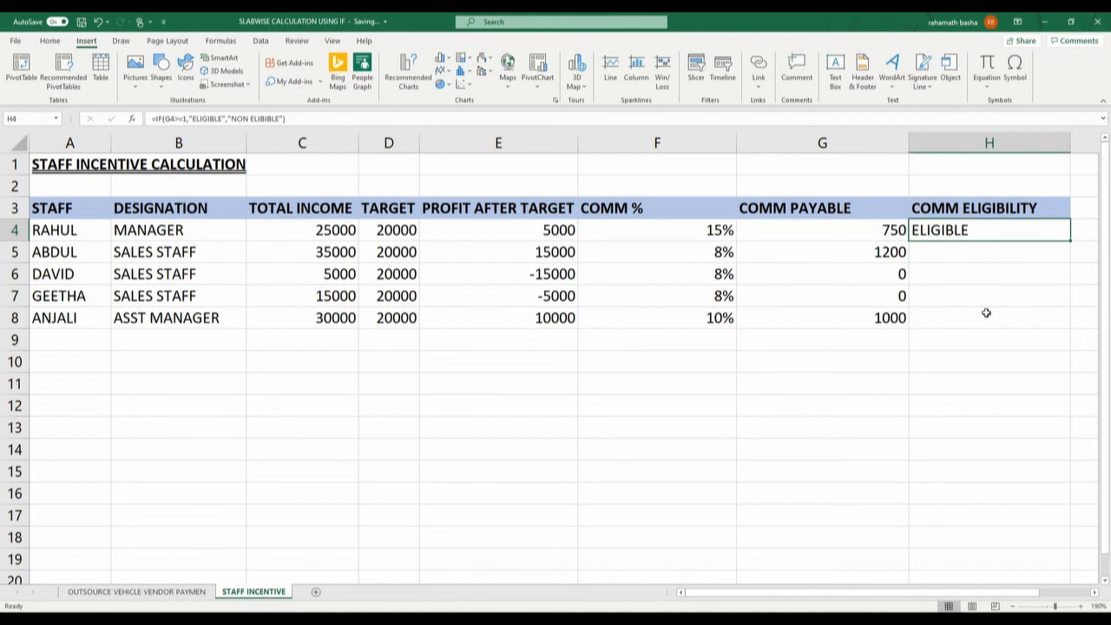
double_click(1066, 243)
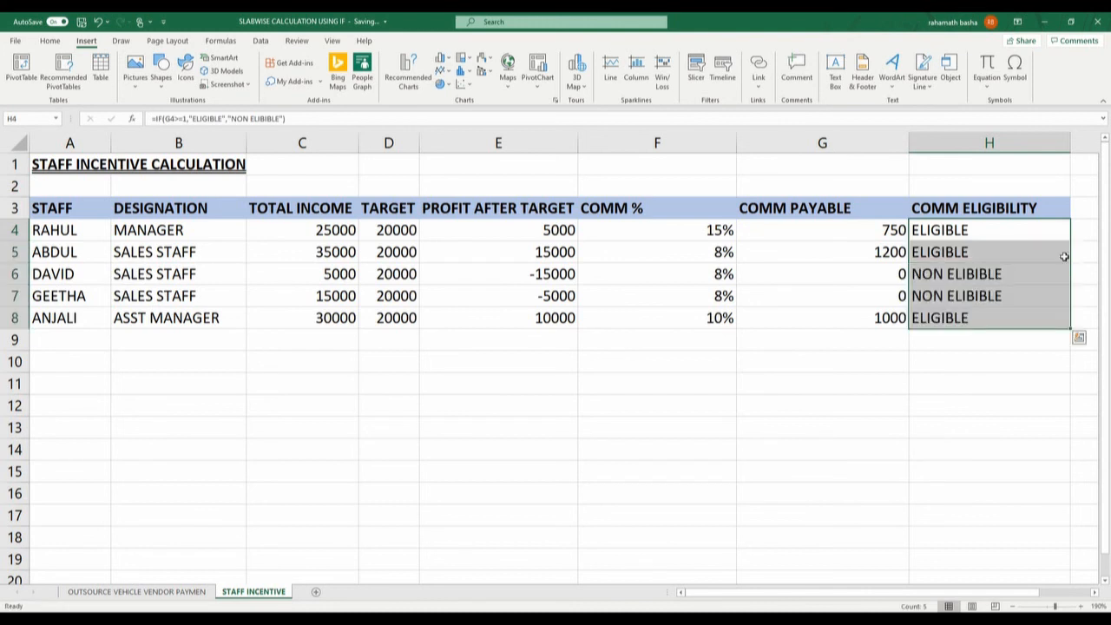
Check the COMM ELIGIBILITY formula and result in H4:H8 against the commission payable of each staff row.
left_click(905, 385)
left_click(865, 229)
left_click(926, 227)
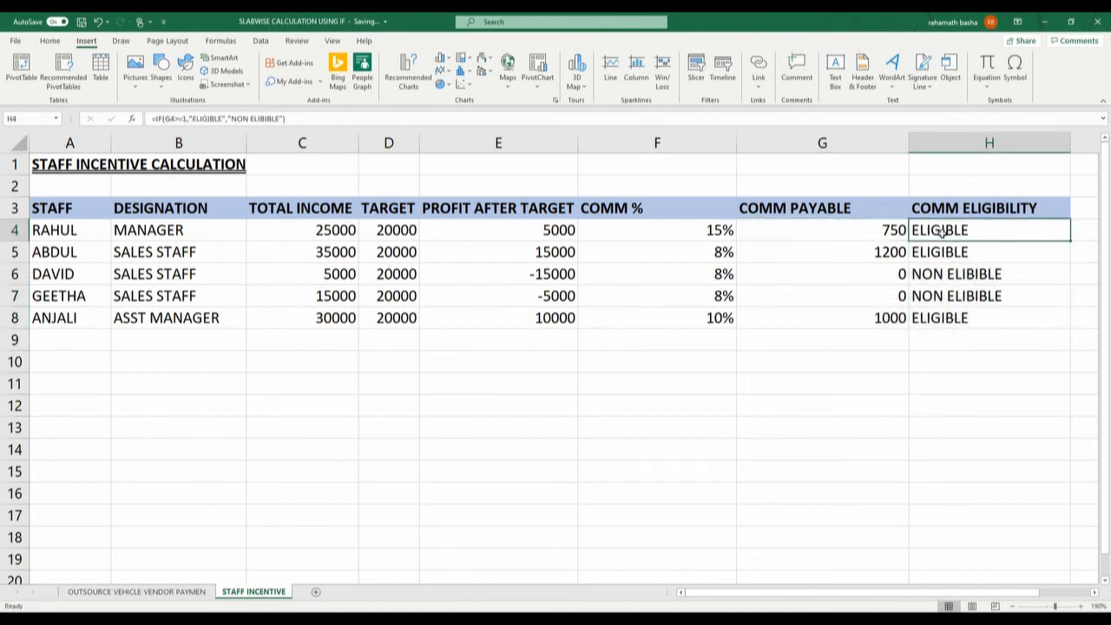
key("Down")
key("Down")
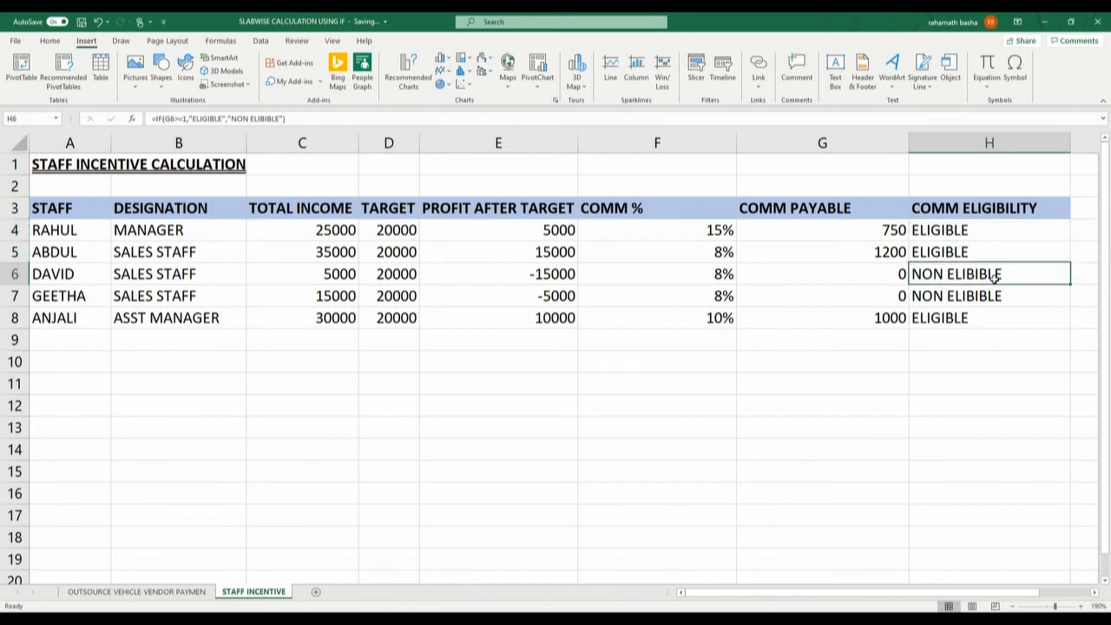
key("Left")
key("Right")
key("Down")
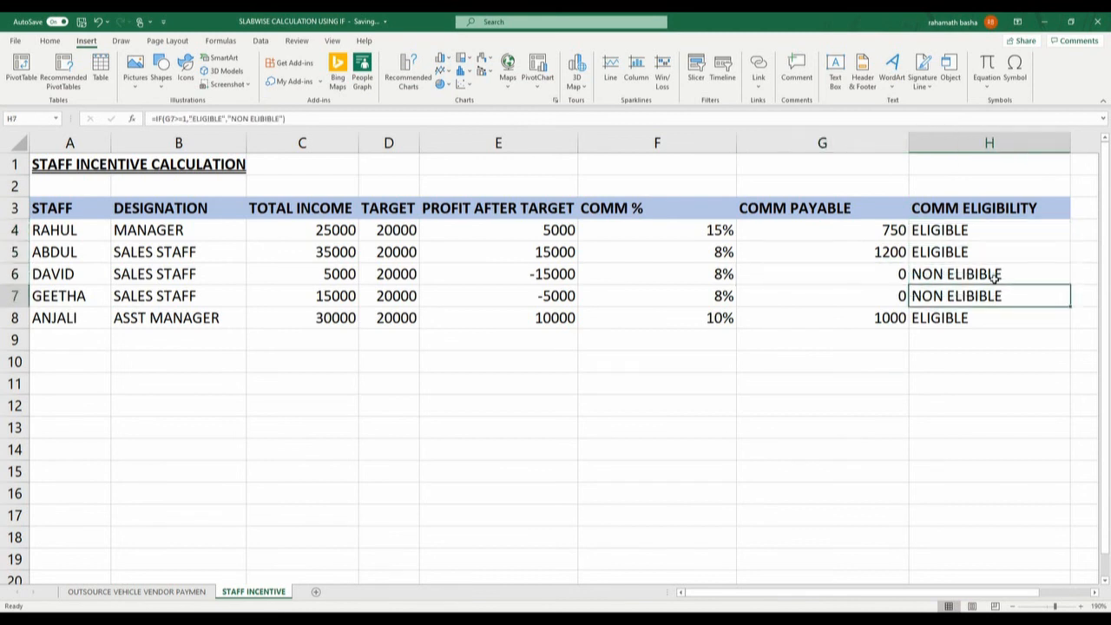
key("Down")
key("Left")
key("Right")
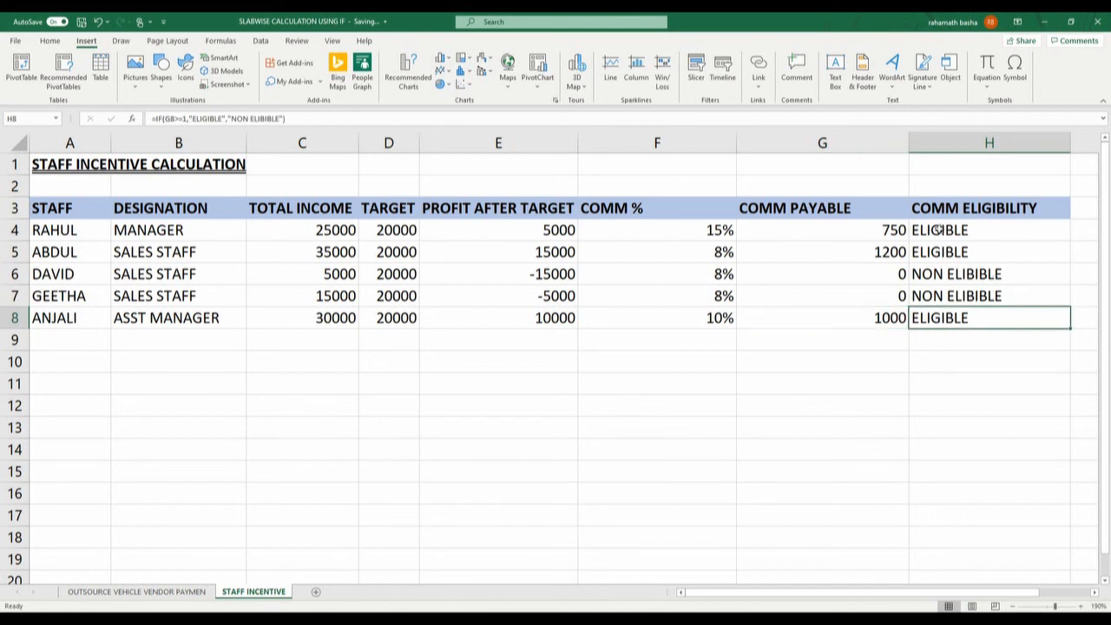
Review the row 4 cells from commission payable and eligibility back through commission rate and profit to total income.
left_click(523, 233)
left_click(295, 339)
left_click(132, 379)
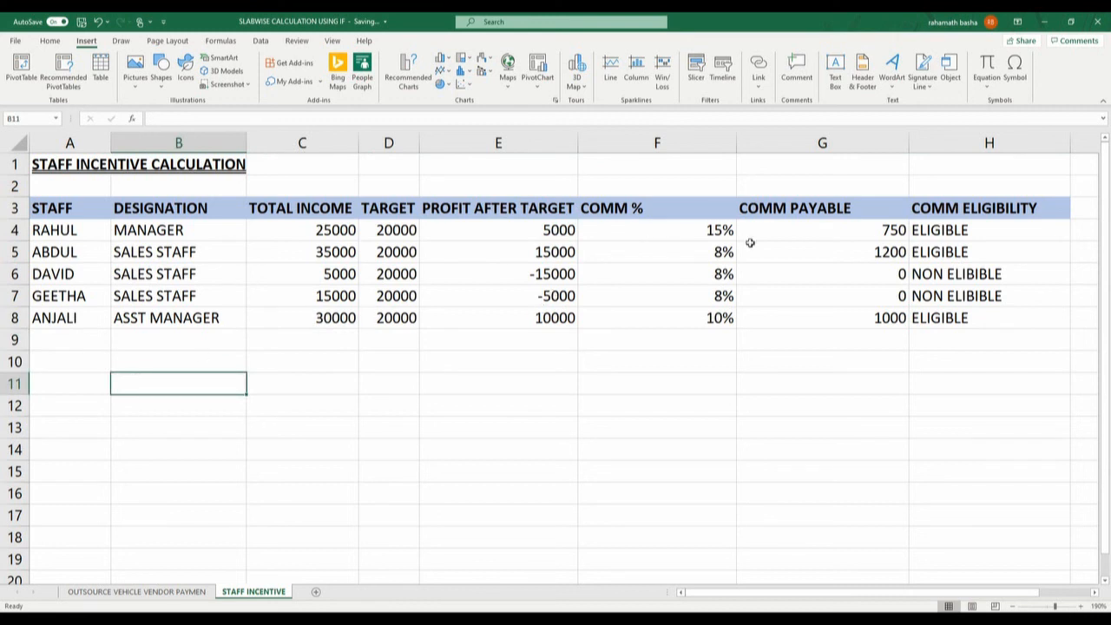
left_click(869, 235)
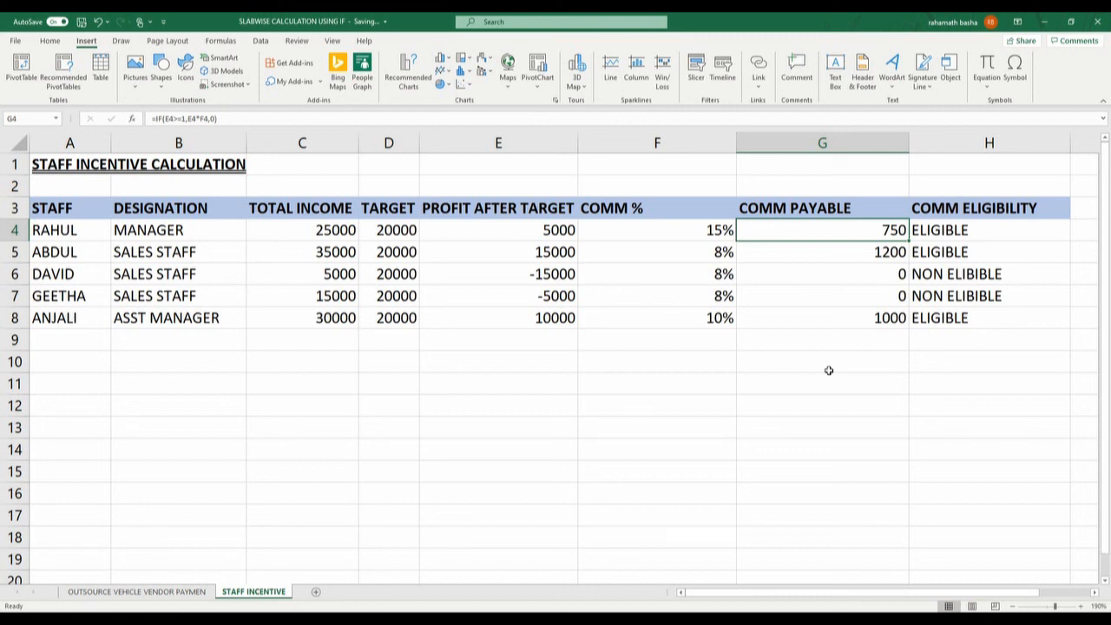
key("Left")
key("Left")
key("Right")
key("Right")
key("Right")
key("Left")
key("Left")
key("Left")
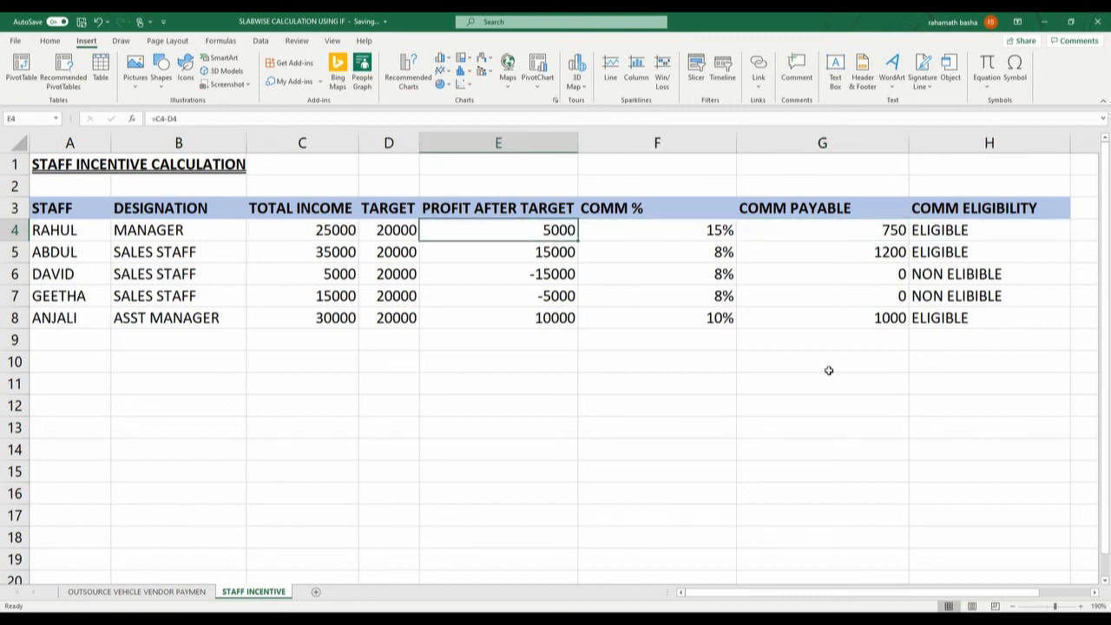
key("Left")
key("Left")
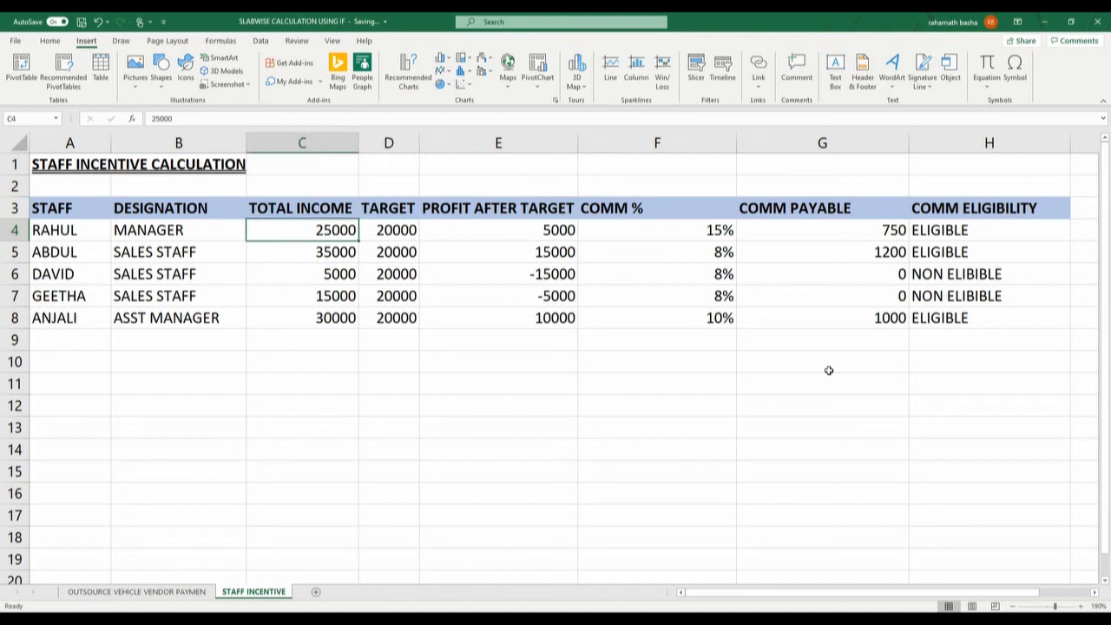
Review the TOTAL INCOME values of the other staff in C5:C8.
left_click(308, 252)
key("Down")
key("Down")
key("Down")
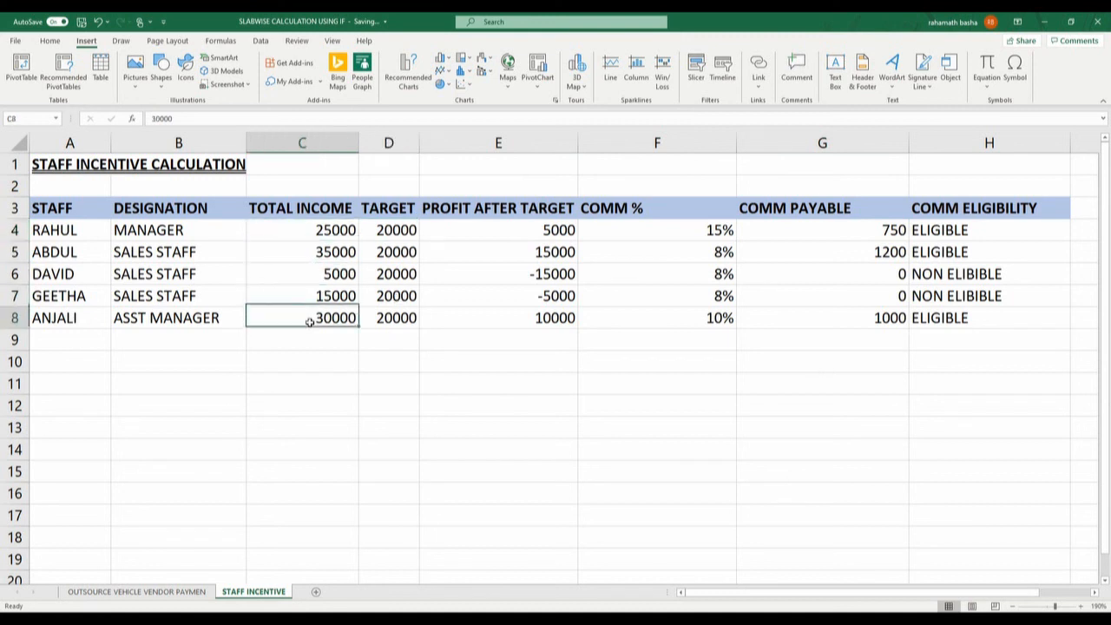
left_click(299, 250)
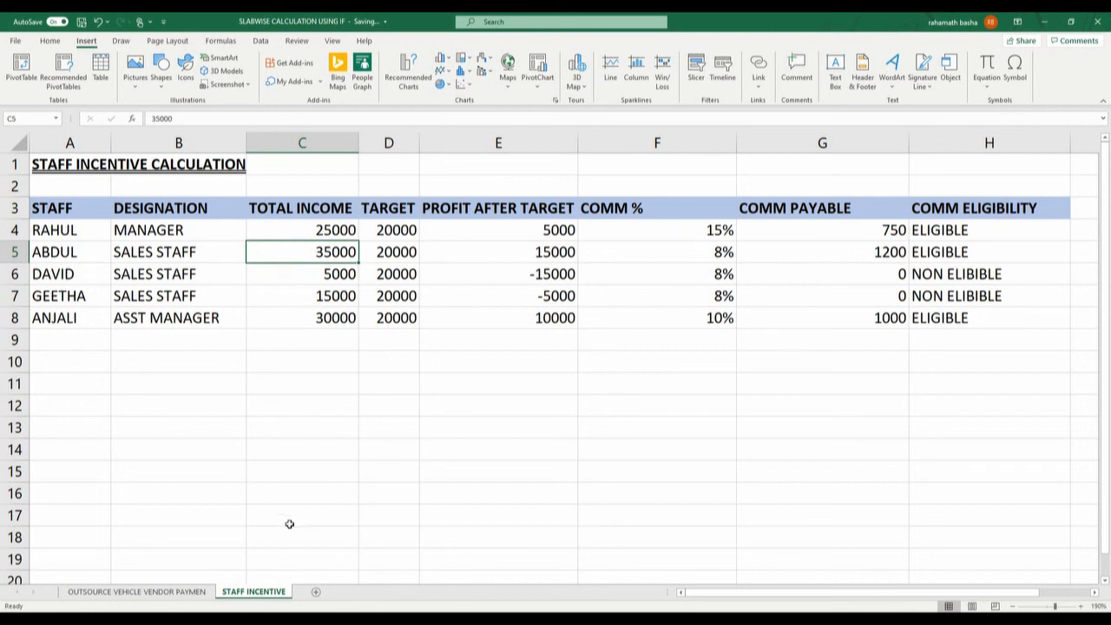
left_click(464, 387)
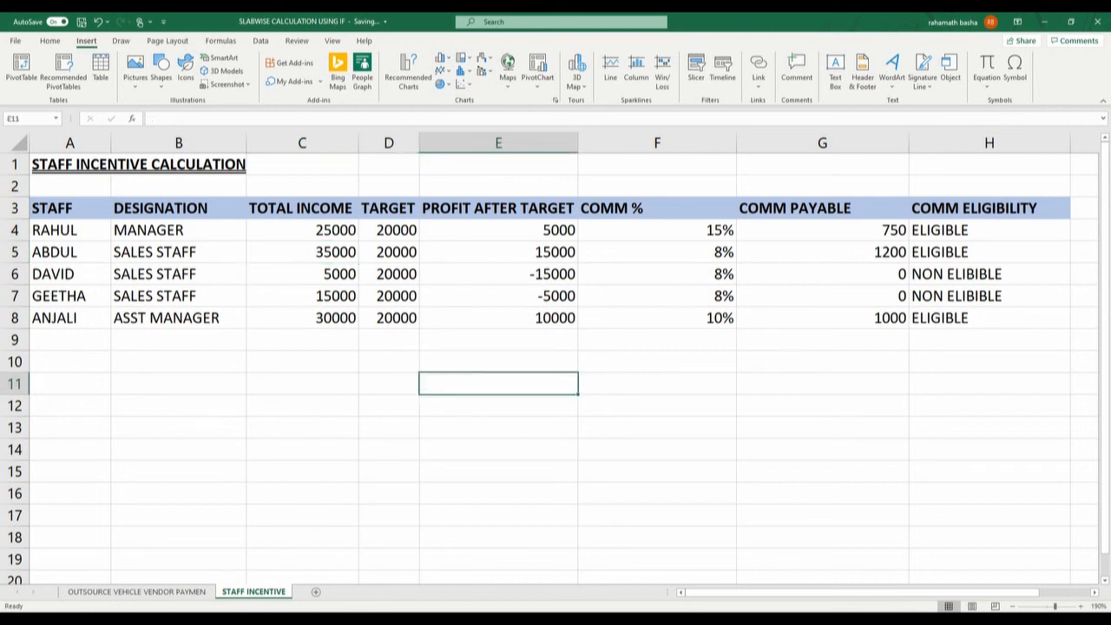
Go back to the OUTSOURCE VEHICLE VENDOR PAYMEN sheet and review its PAYABLE FARE formulas and KM RUNN values.
left_click(117, 591)
left_click(214, 257)
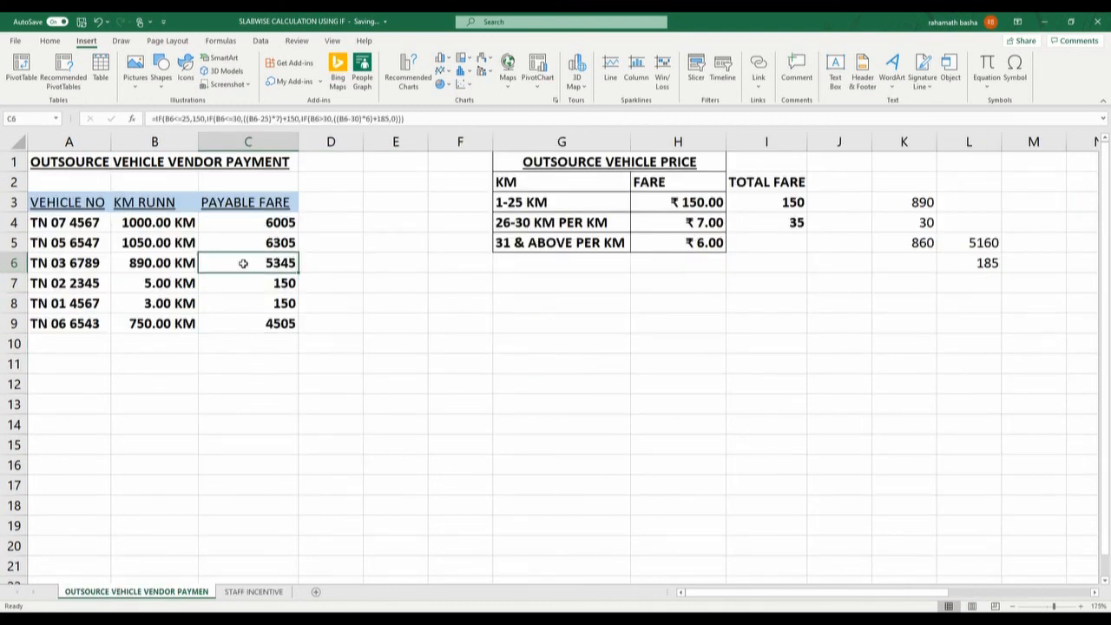
left_click(272, 224)
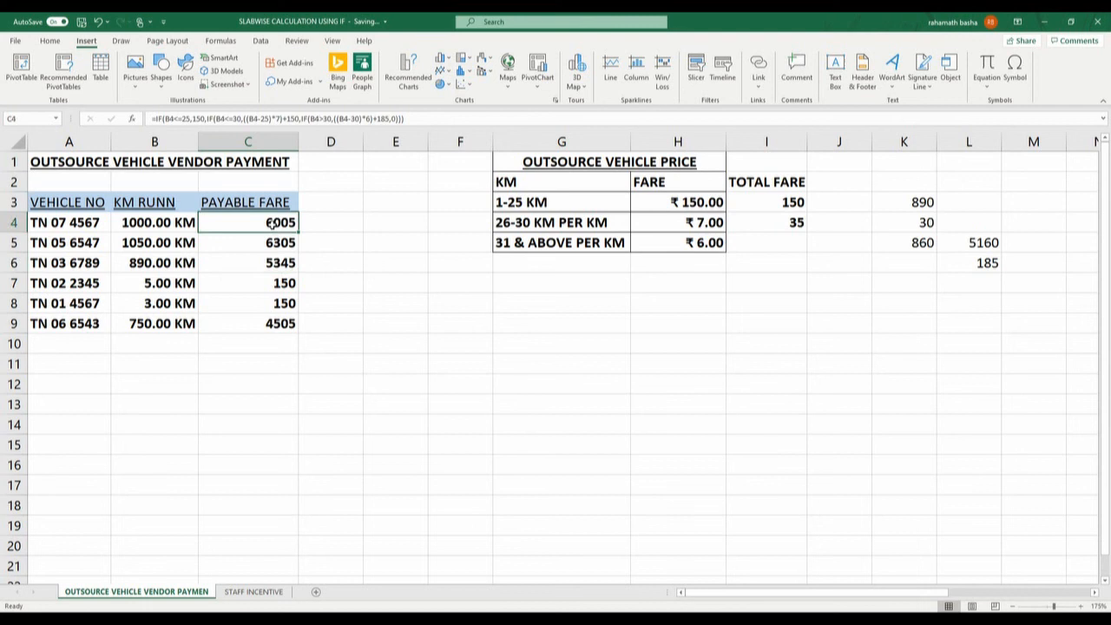
left_click(156, 224)
left_click(153, 262)
left_click(136, 306)
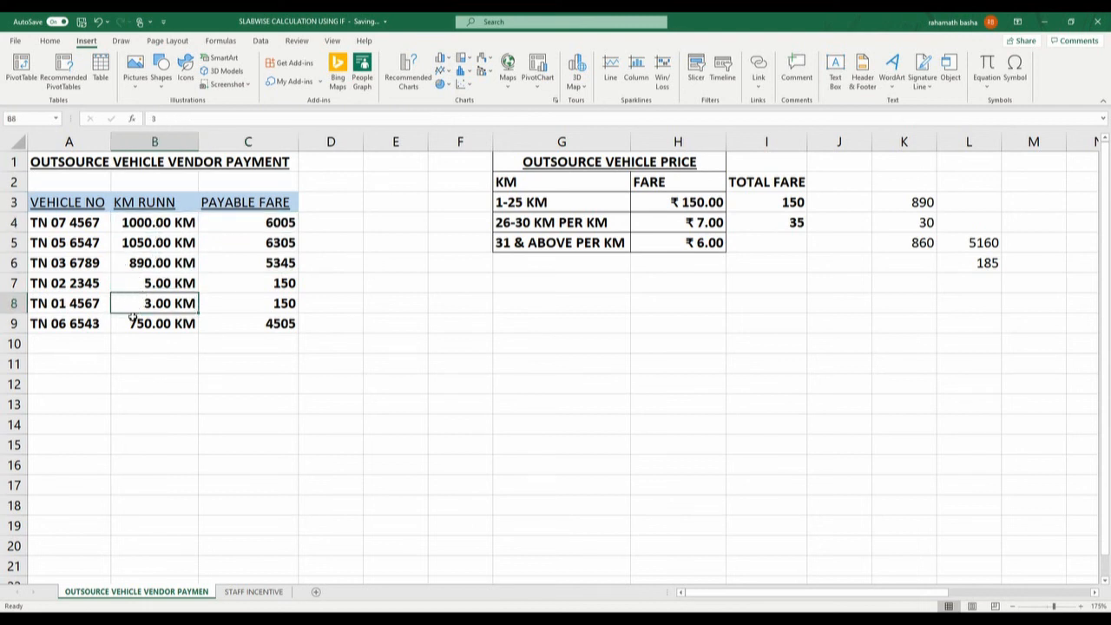
left_click(135, 324)
left_click(241, 226)
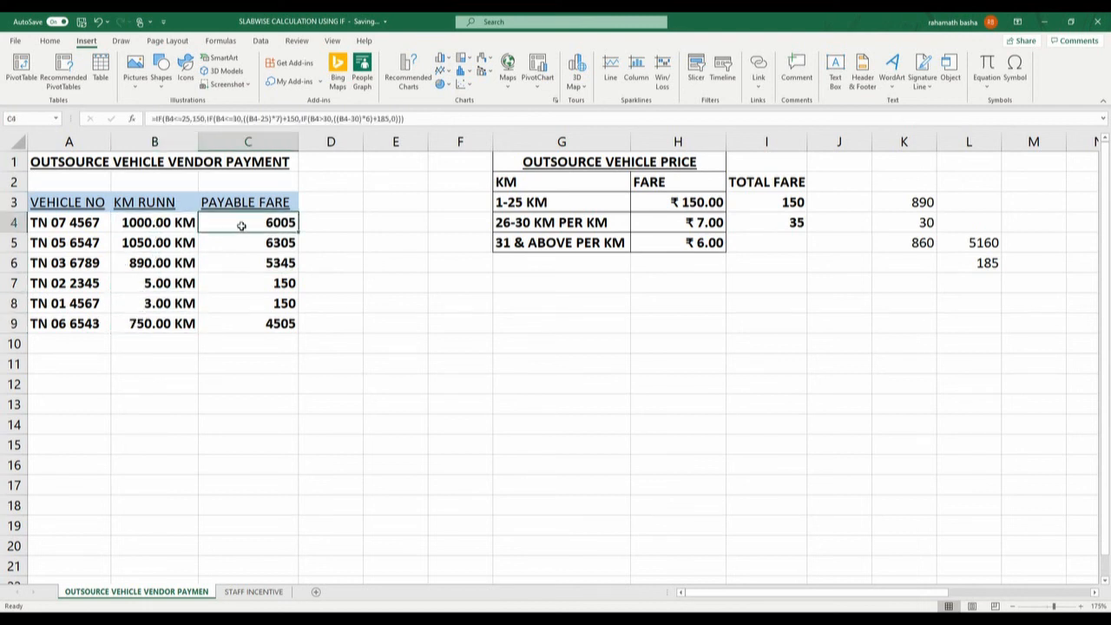